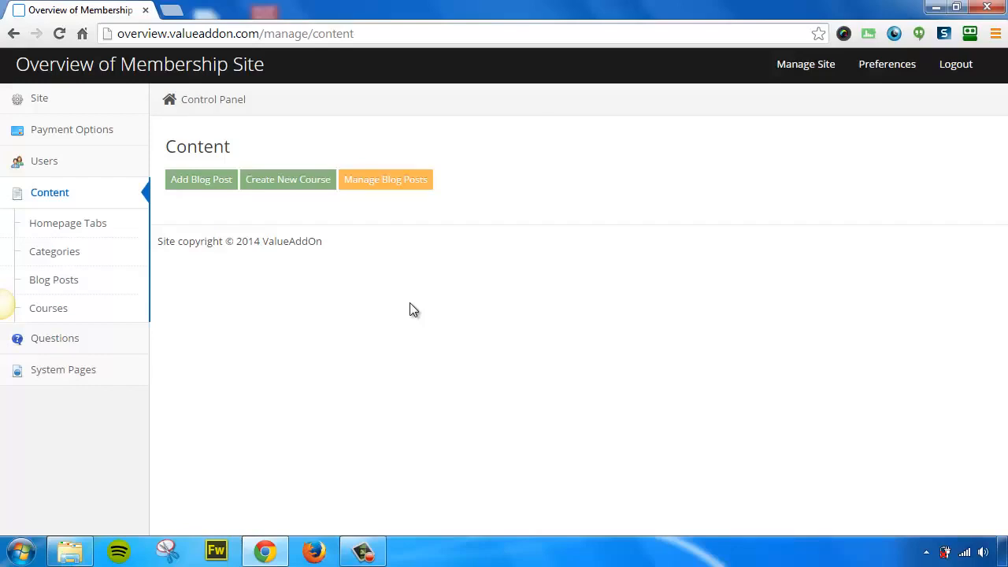
Step: Open the public membership site in a separate browser tab and view its home page and Content area
right_click(110, 71)
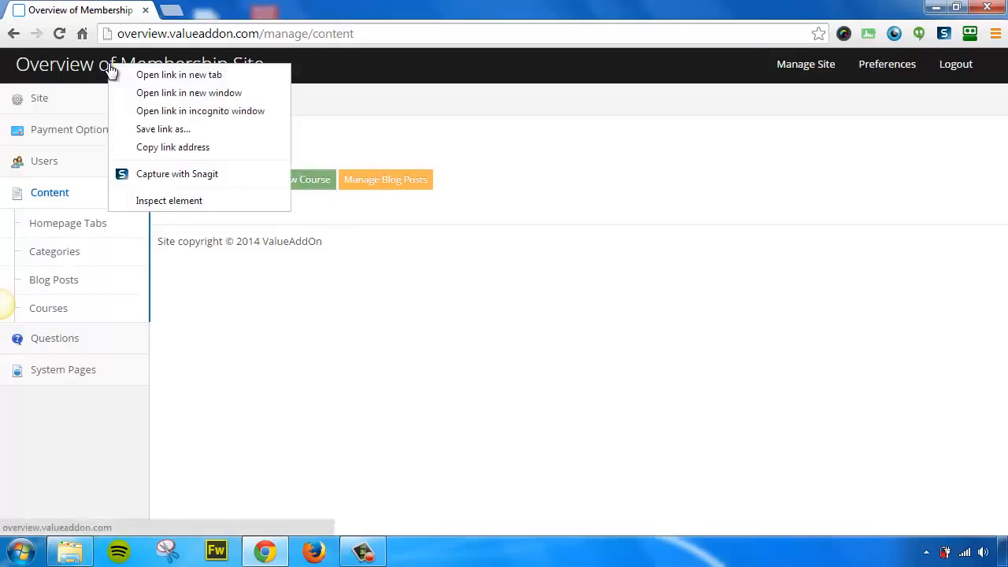
left_click(141, 76)
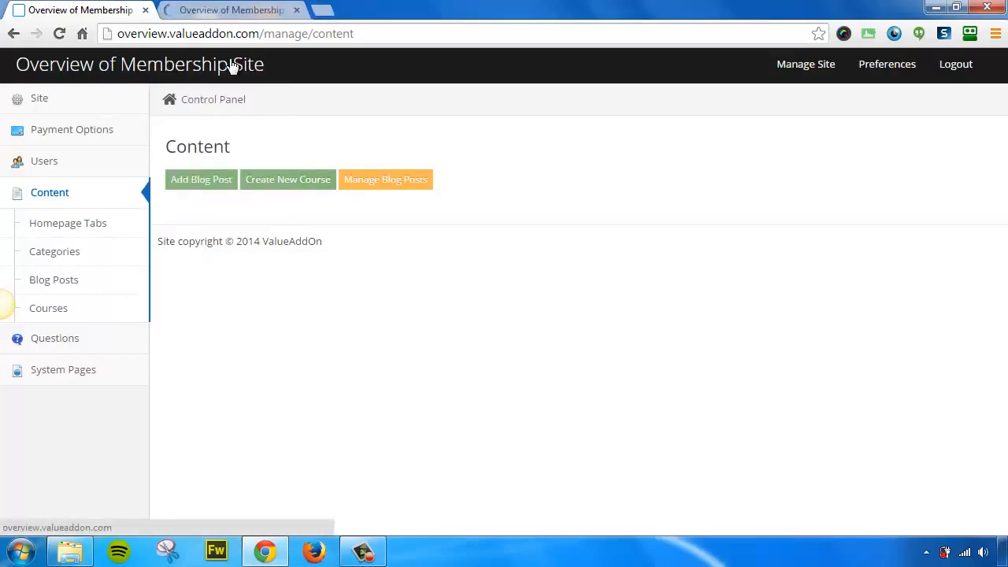
left_click(242, 14)
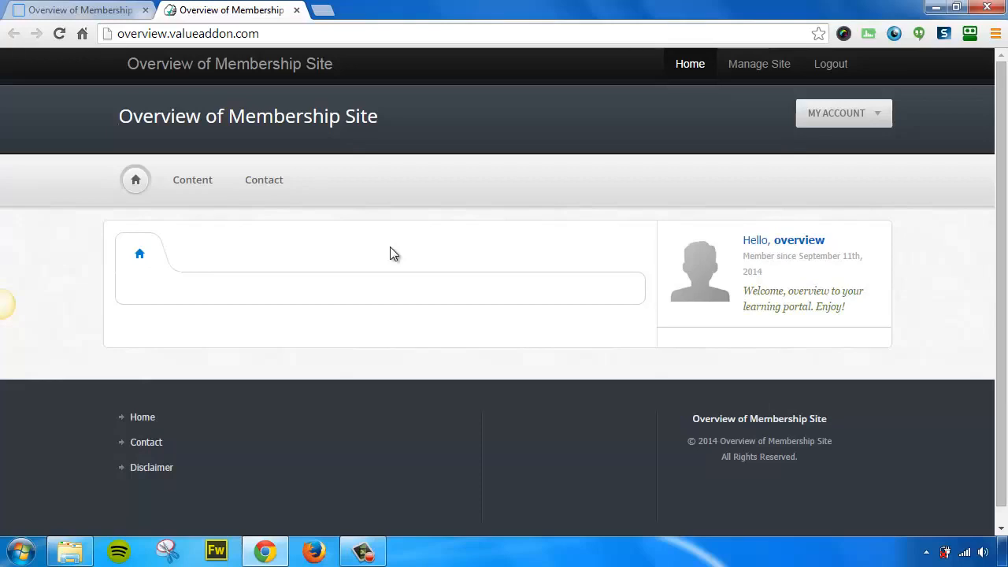
left_click(137, 181)
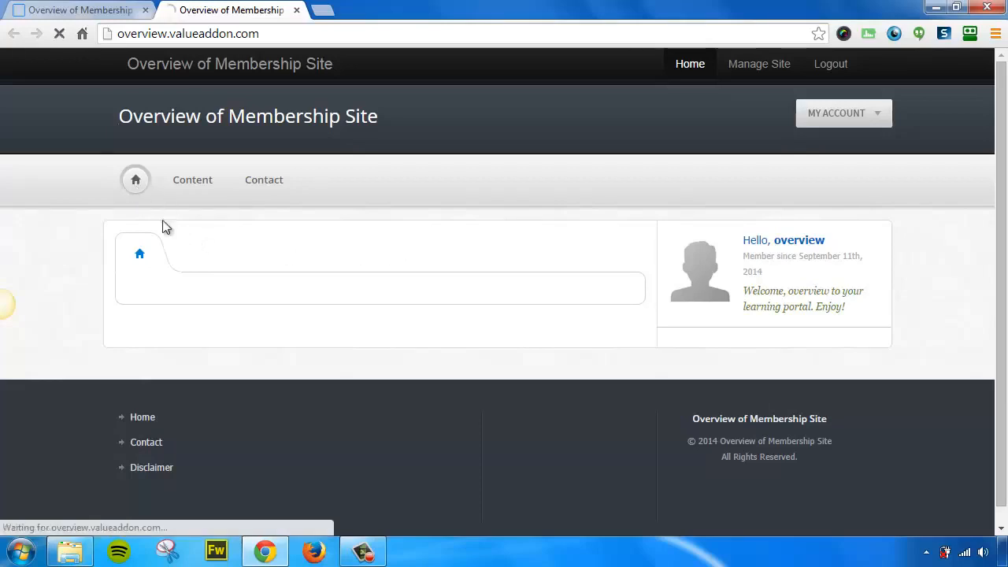
left_click(193, 181)
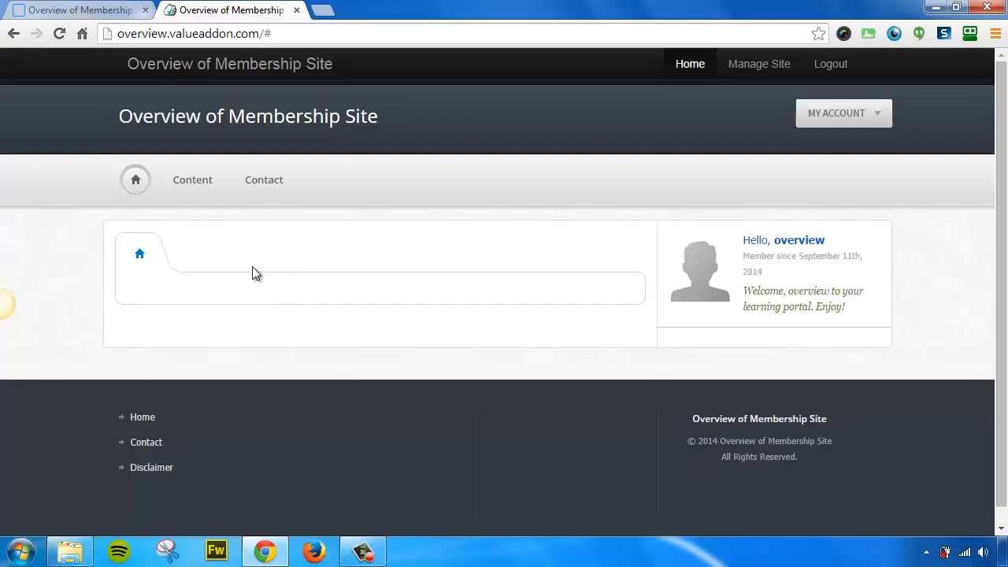
Step: Edit the Welcome homepage tab's contents in the control panel, setting the type to Video and the title to "Welcome To My Site"
left_click(126, 11)
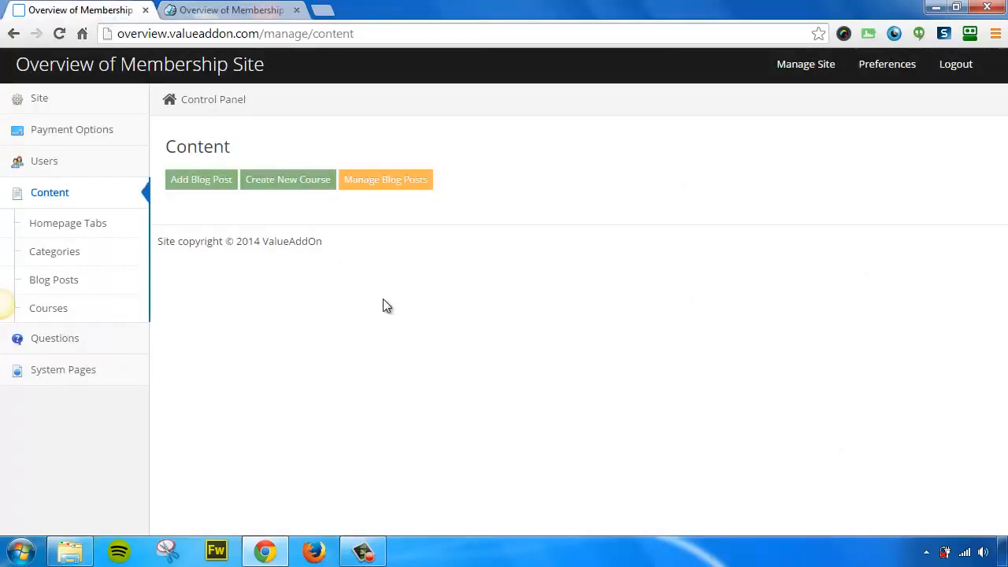
left_click(72, 223)
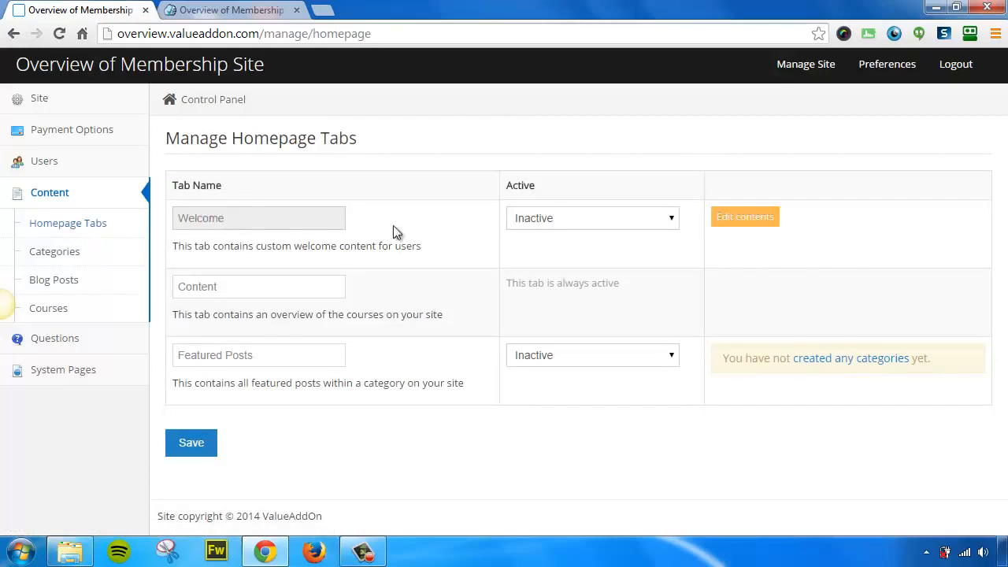
left_click(743, 223)
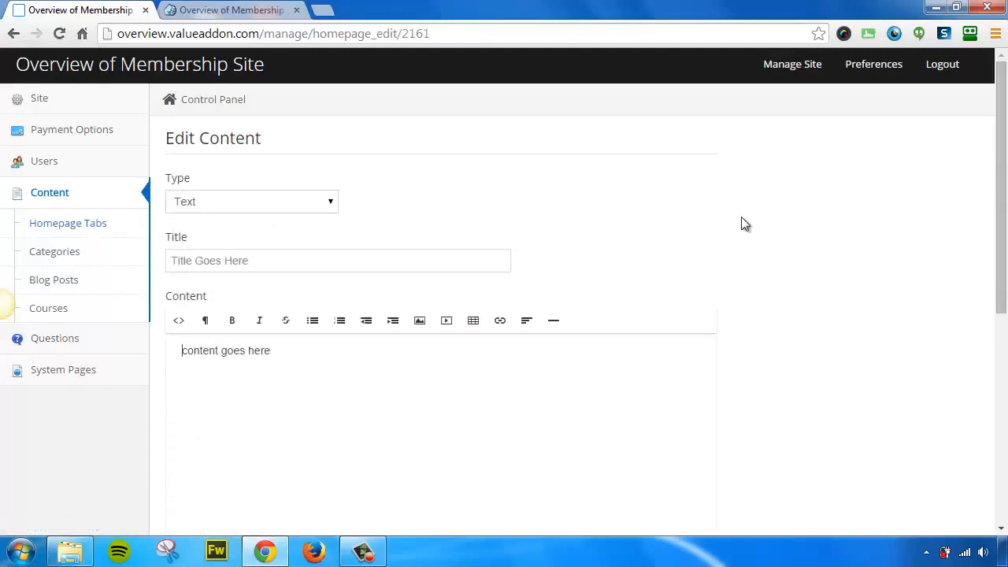
left_click(327, 203)
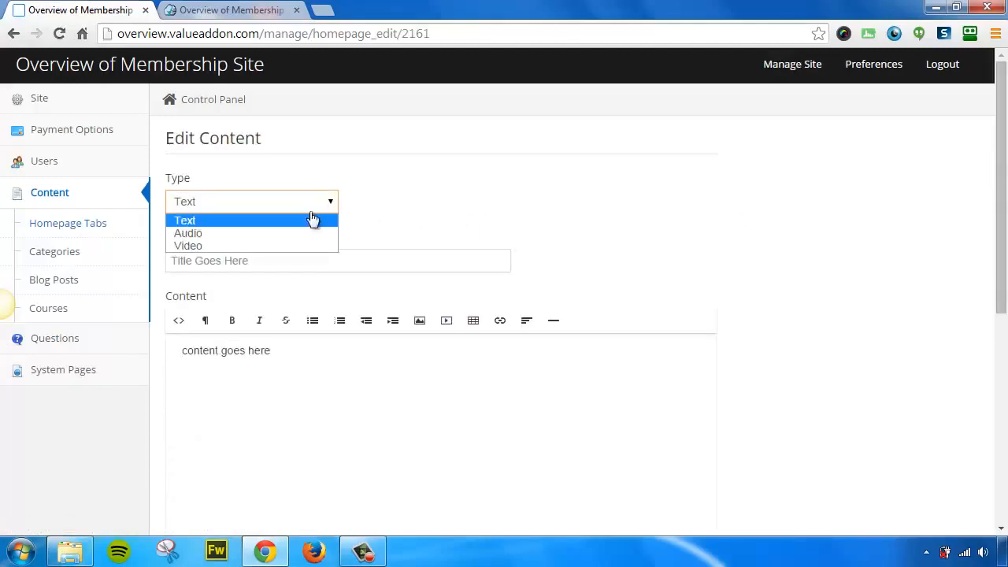
left_click(252, 245)
left_click_drag(304, 260, 54, 268)
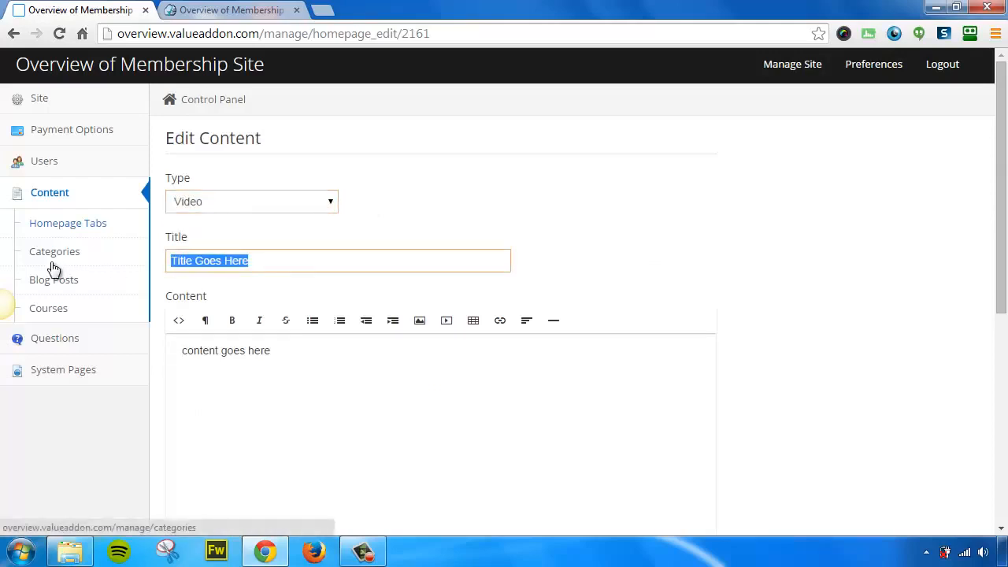
type("Welcome ")
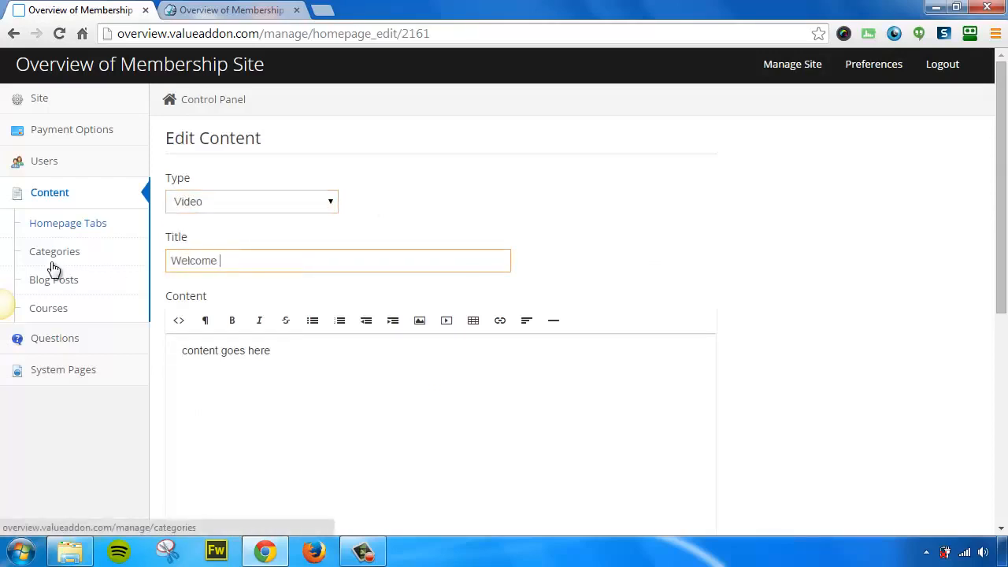
type("To My Site")
Step: Replace the placeholder content with "Welcome to the members area of my new membership site."
left_click_drag(318, 361, 140, 364)
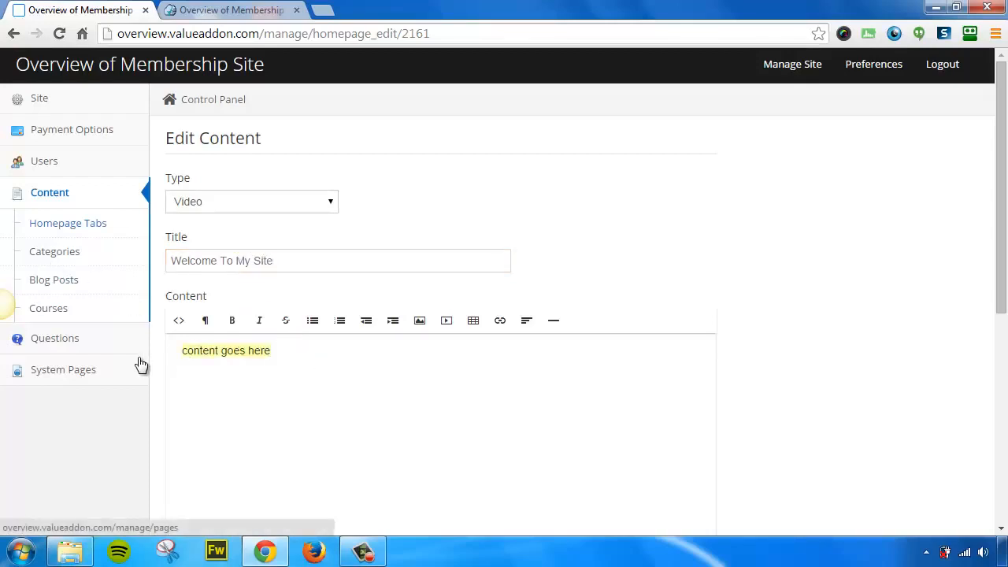
type("Welcome to the ")
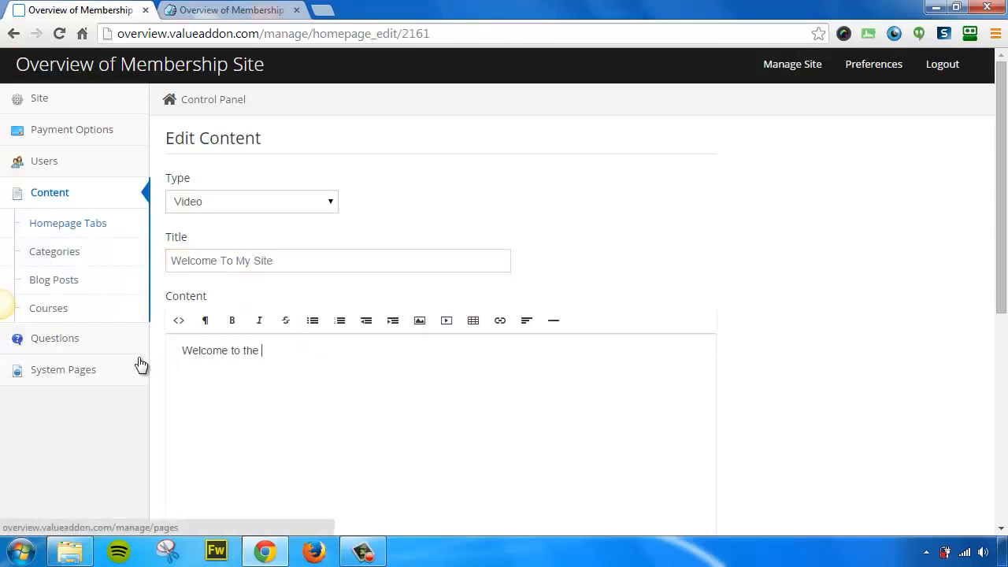
type("members area of my new members")
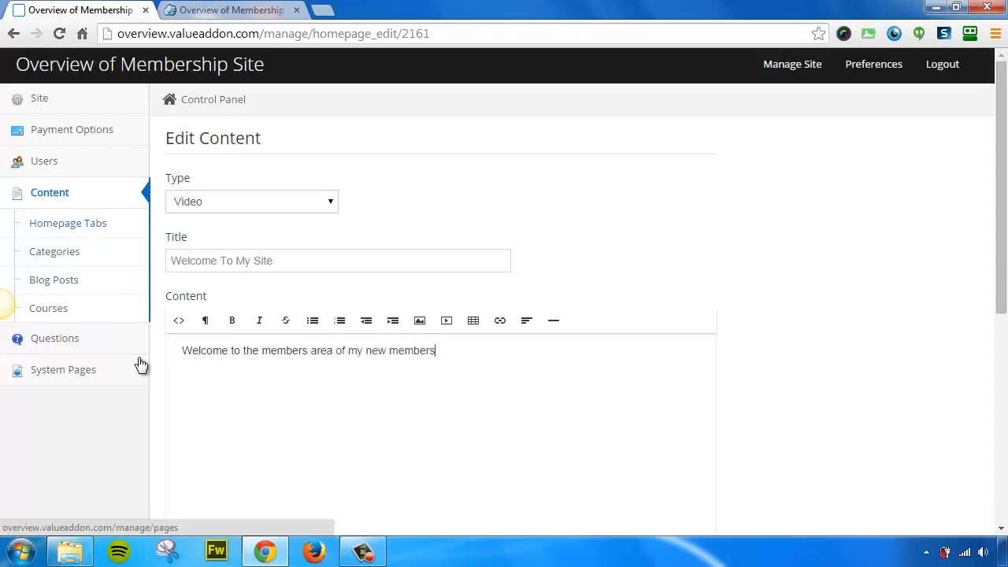
type("hip site.")
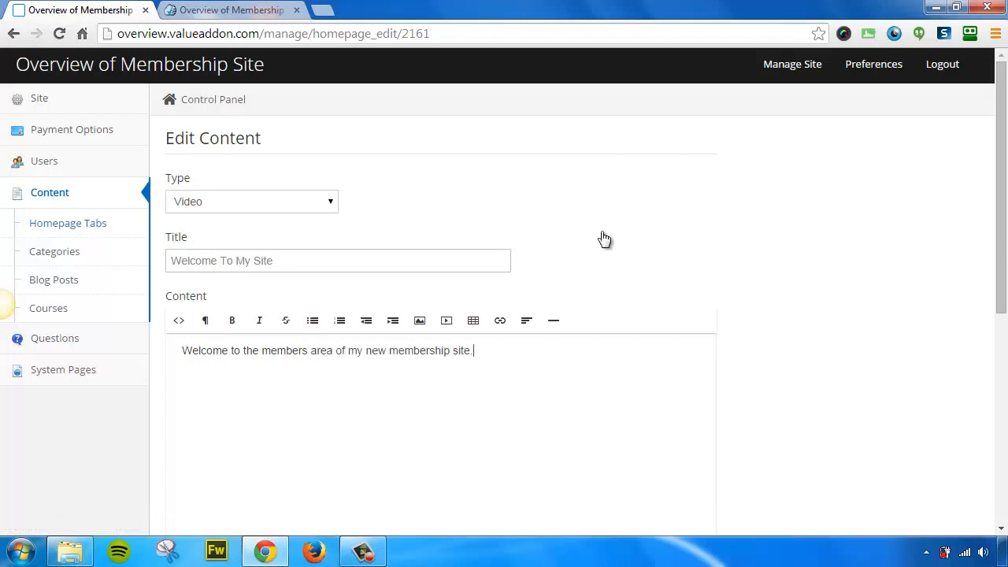
Step: Upload 1card_trick.mp4 as the welcome content's primary file and save the changes
scroll(676, 223, "down", 3)
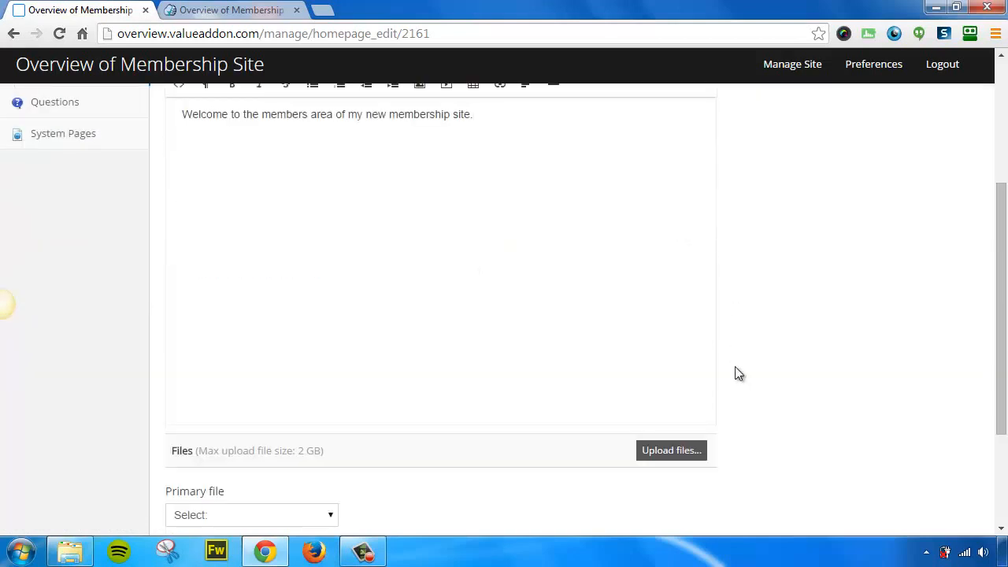
left_click(686, 456)
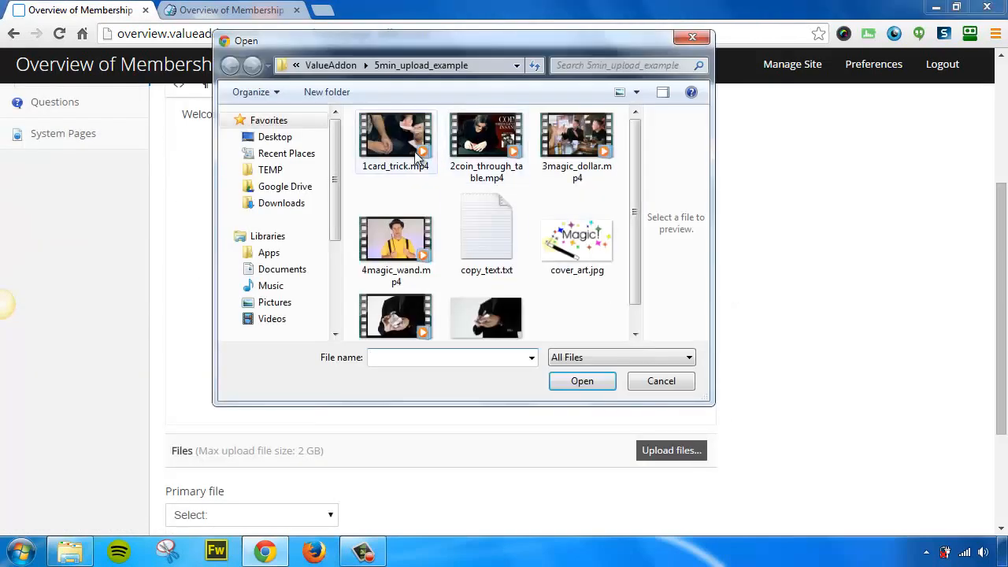
left_click(417, 157)
left_click(583, 380)
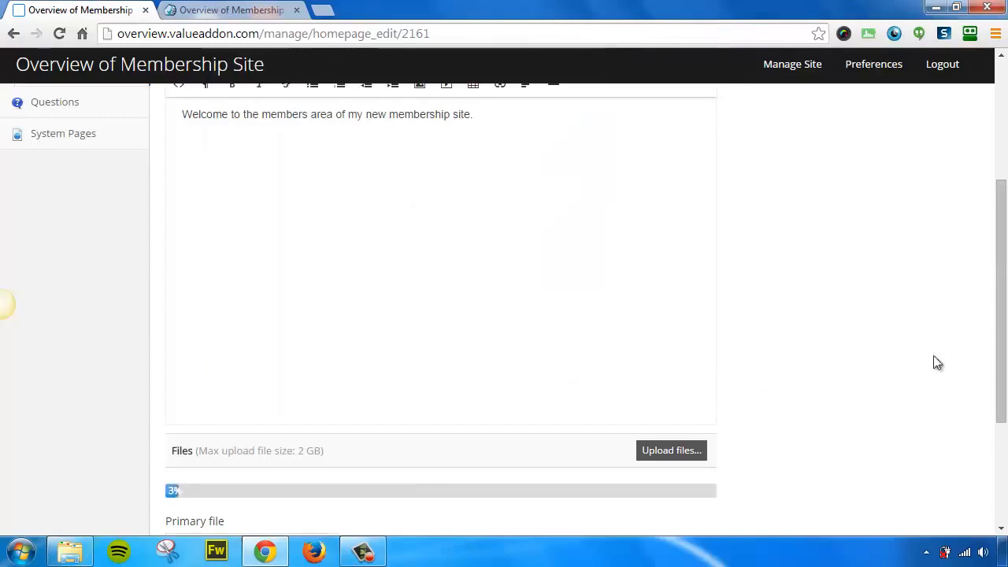
left_click_drag(1003, 289, 990, 398)
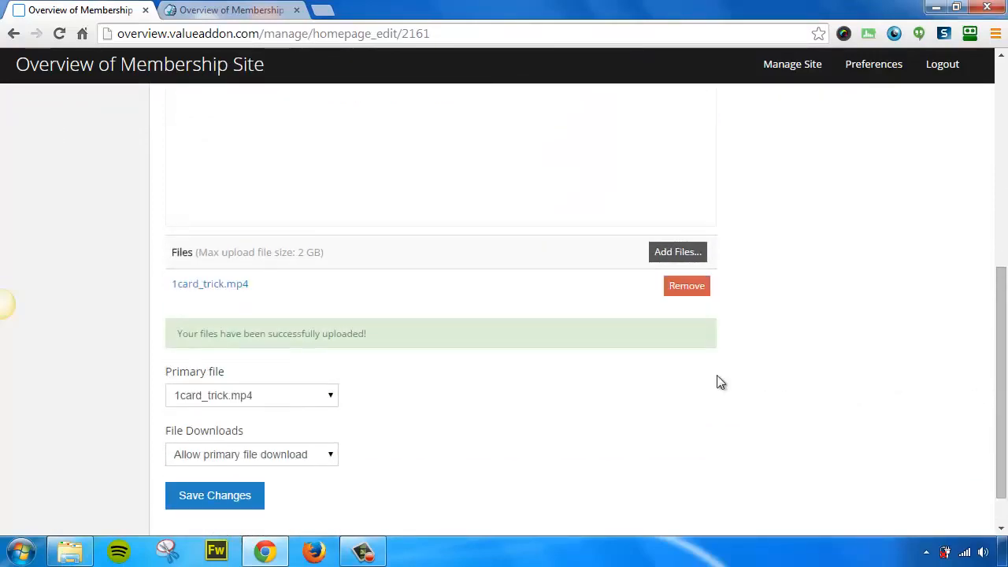
left_click(238, 402)
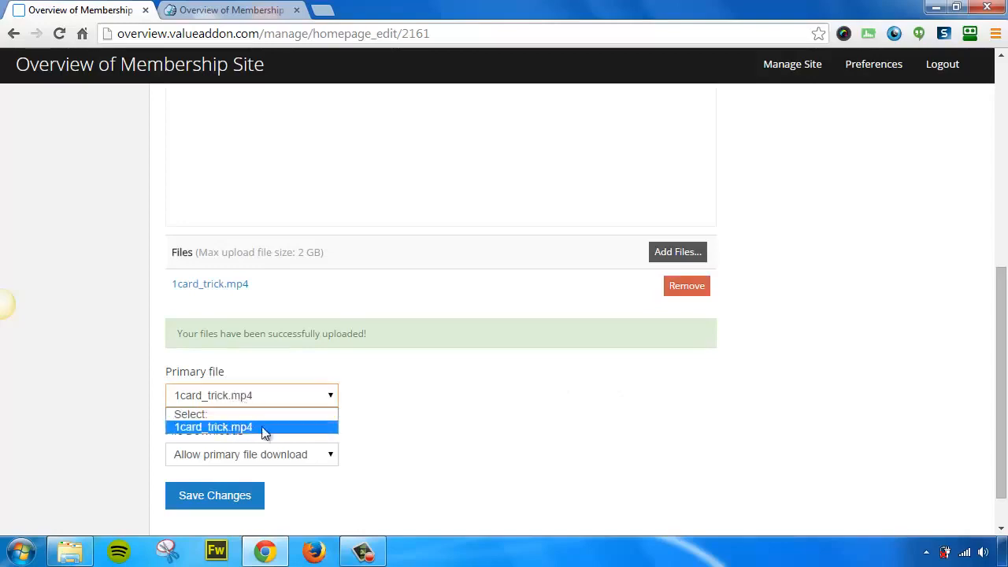
left_click(367, 423)
left_click(211, 497)
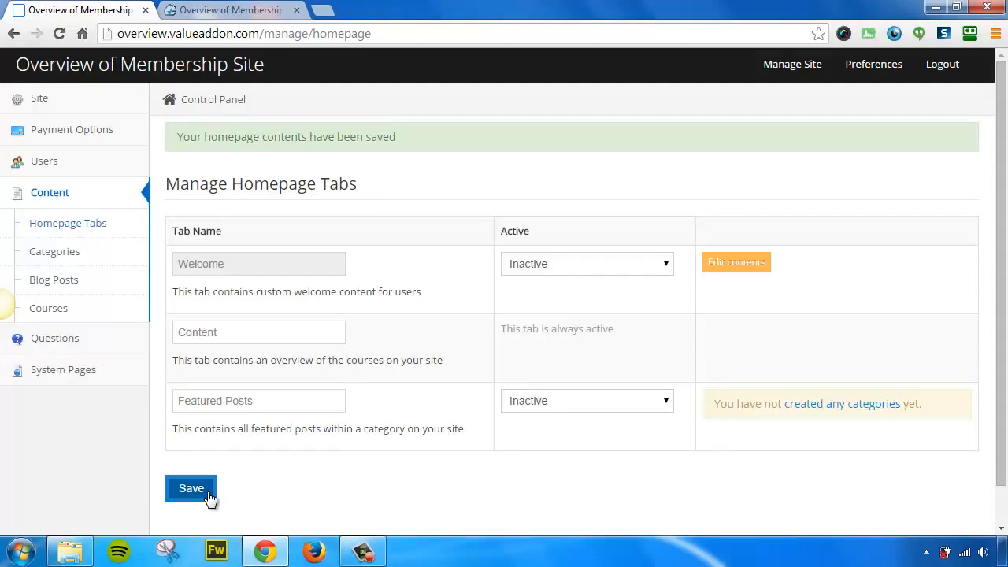
Step: Set the Welcome homepage tab to Active and save the homepage tab settings
left_click(577, 273)
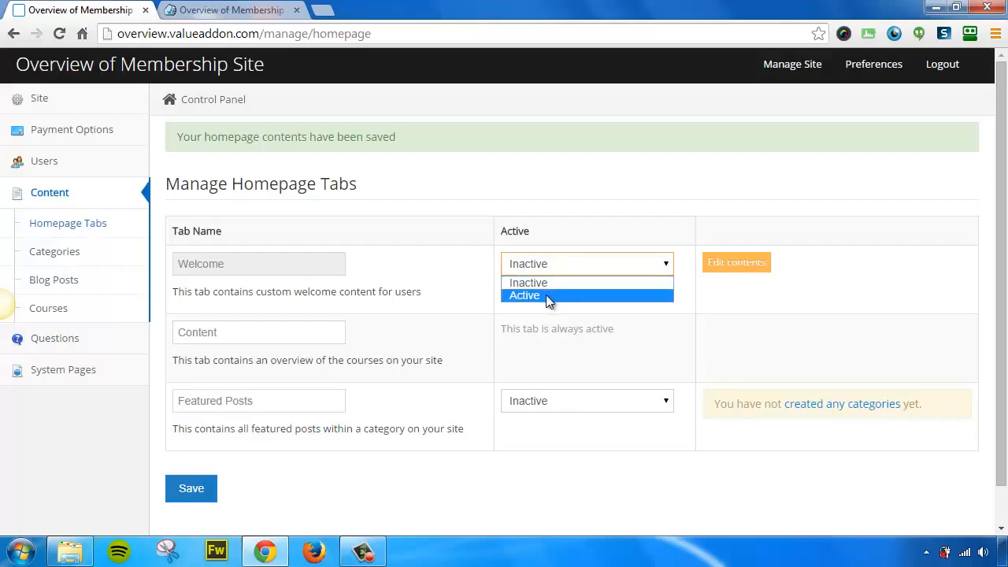
left_click(546, 294)
left_click(201, 489)
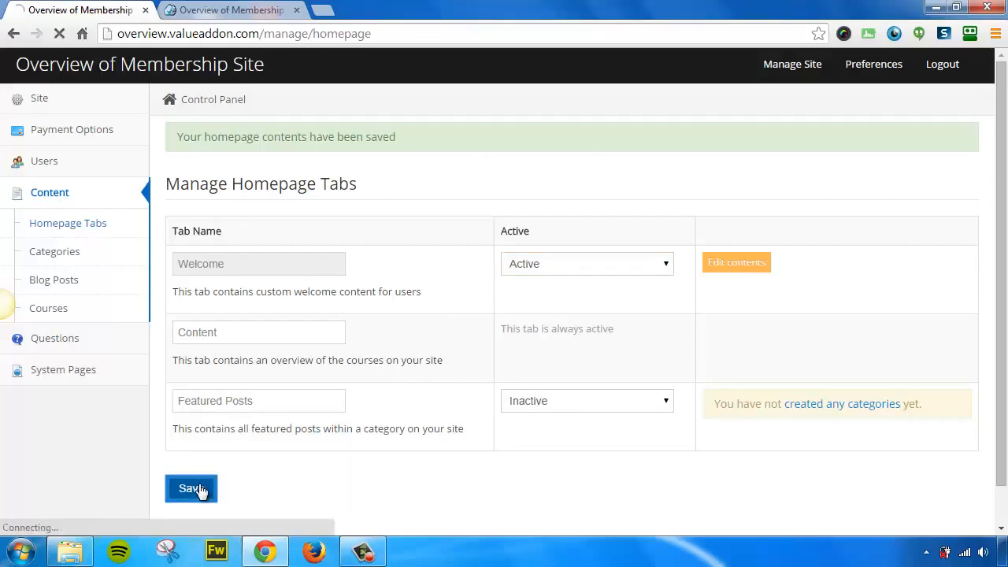
left_click(201, 489)
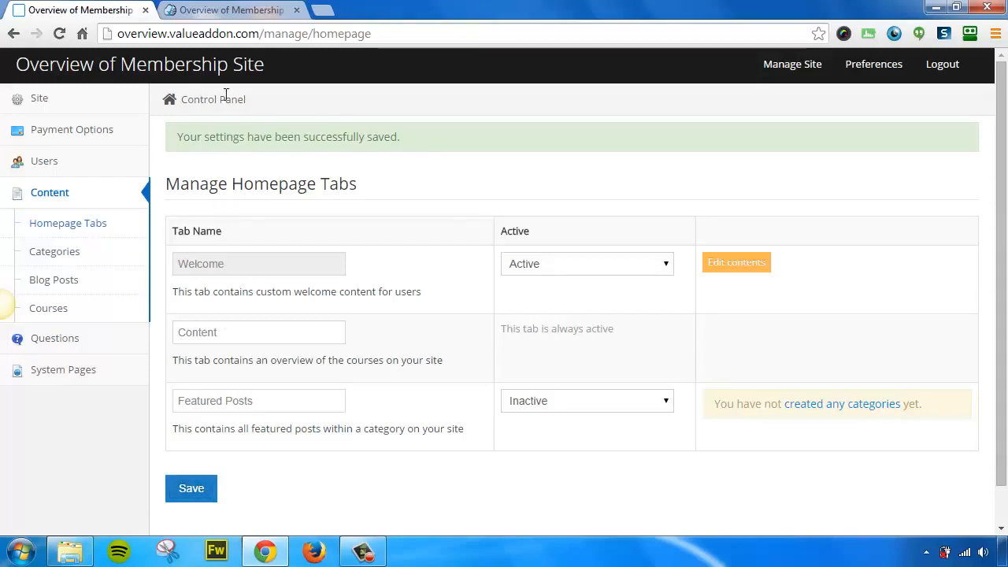
Step: Refresh the public site and review the welcome content and the Content tab on its home page
left_click(234, 11)
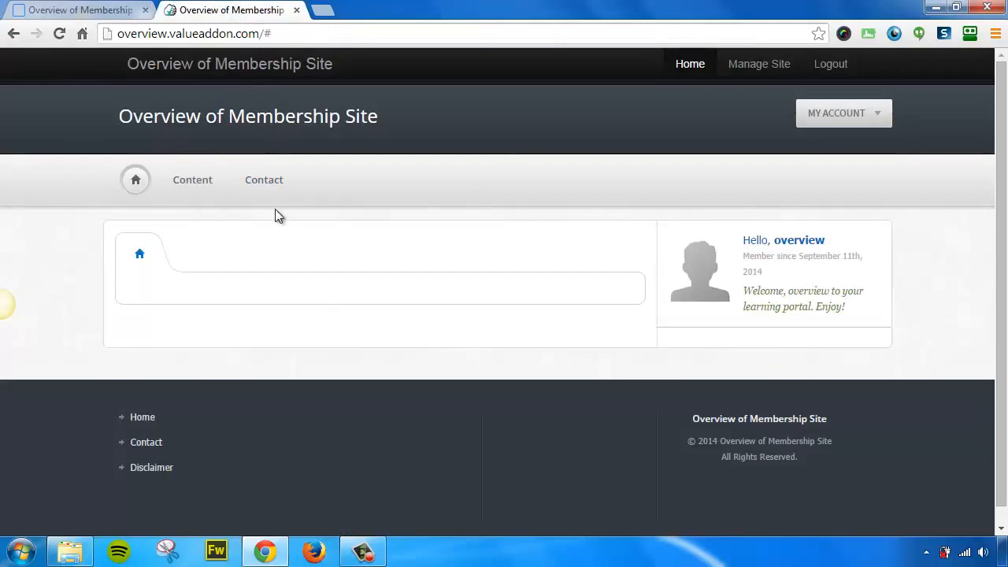
left_click(59, 33)
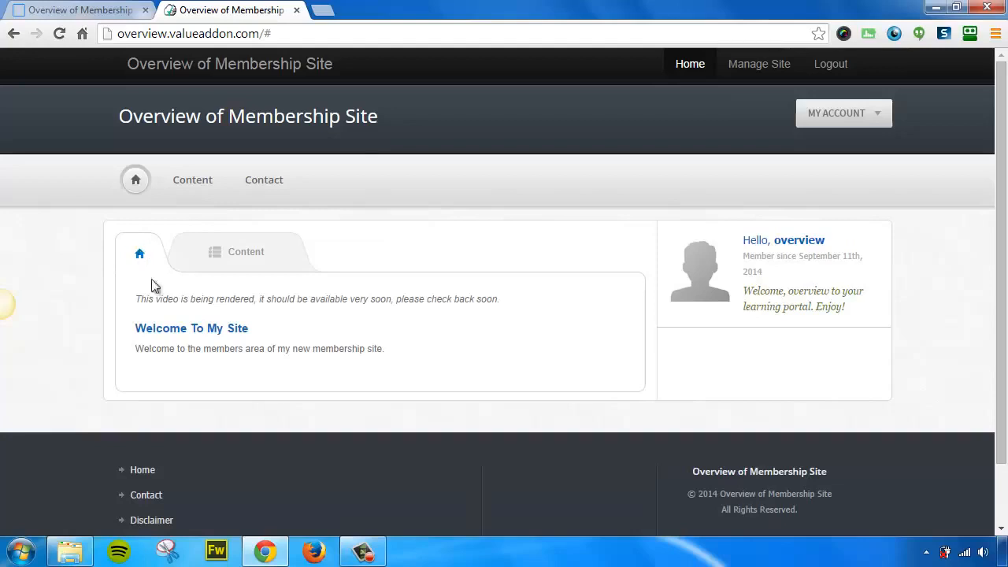
left_click_drag(137, 299, 509, 291)
left_click(511, 305)
left_click(243, 253)
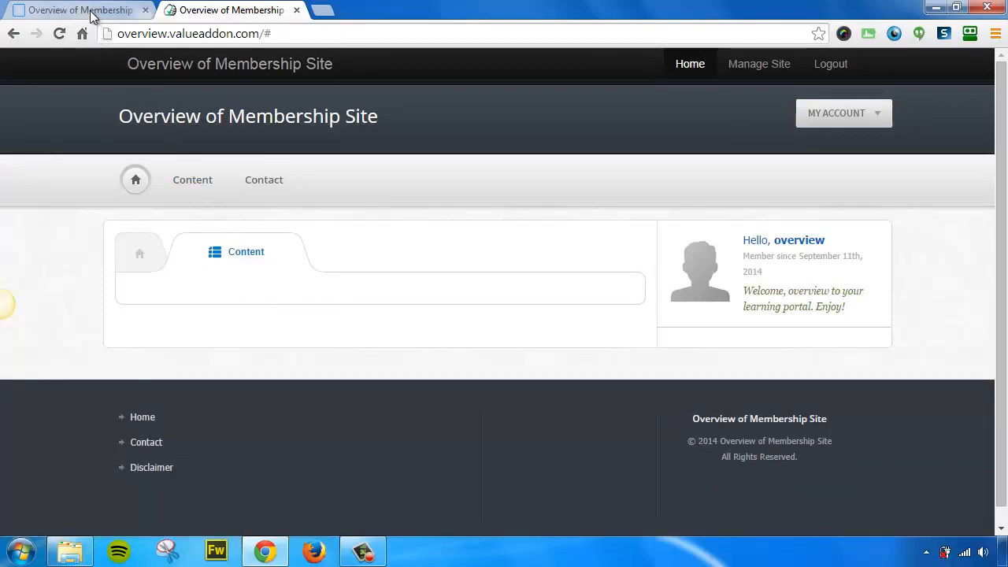
Step: Start a new course in the control panel named "Magic Tricks 101" with cover_art.jpg as its thumbnail image
left_click(56, 11)
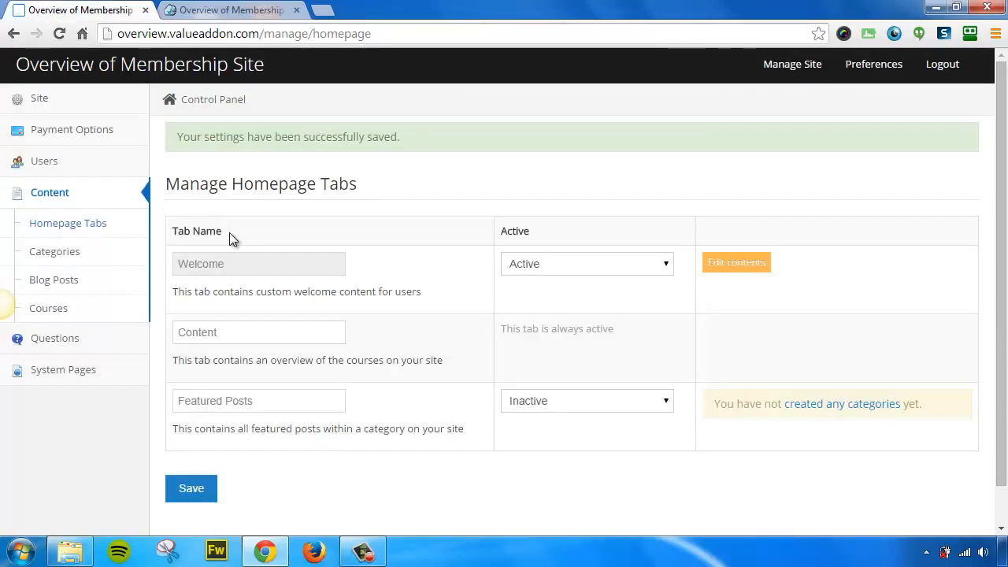
left_click(68, 308)
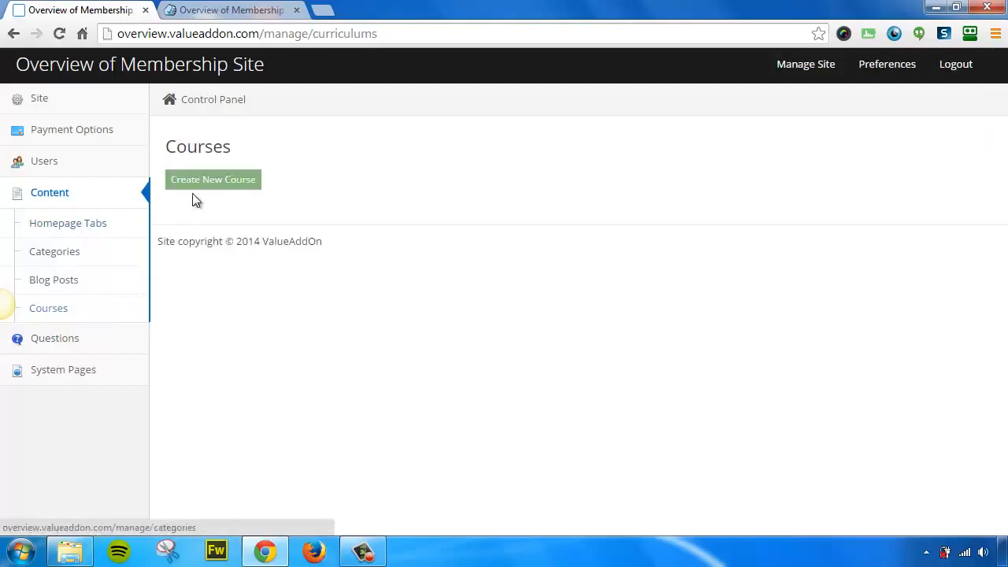
left_click(211, 188)
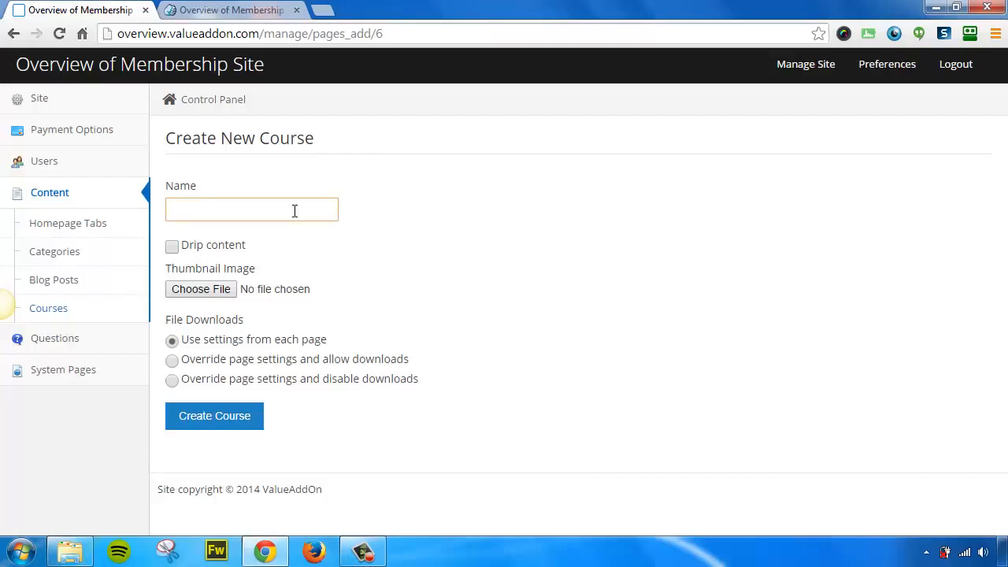
type("Magic Tricks 101")
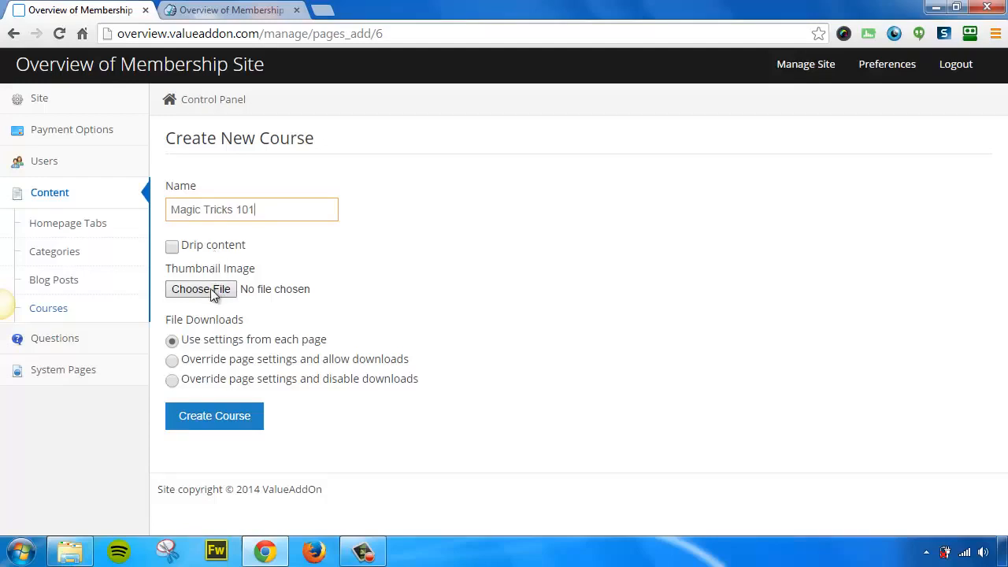
left_click(210, 289)
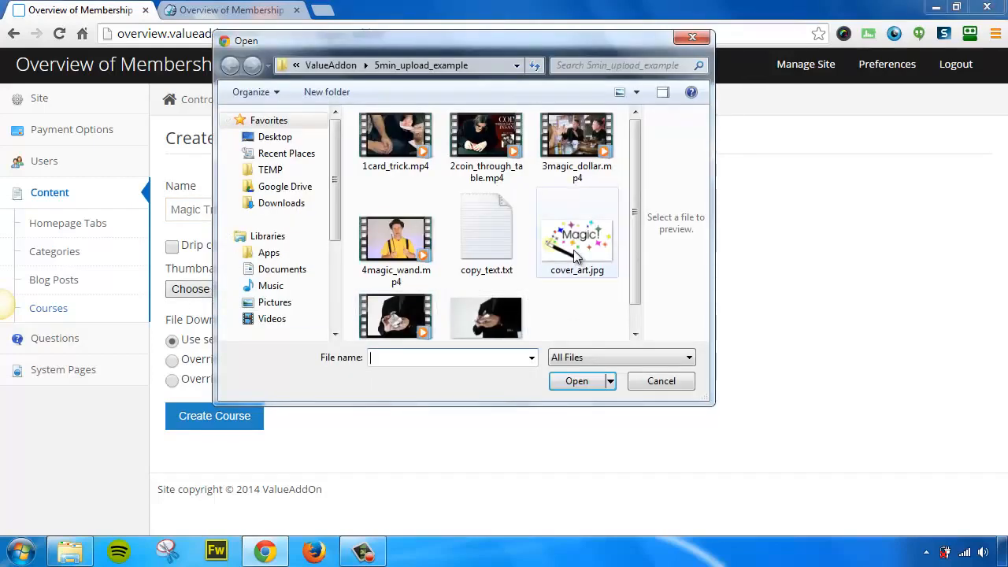
left_click(574, 249)
left_click(577, 384)
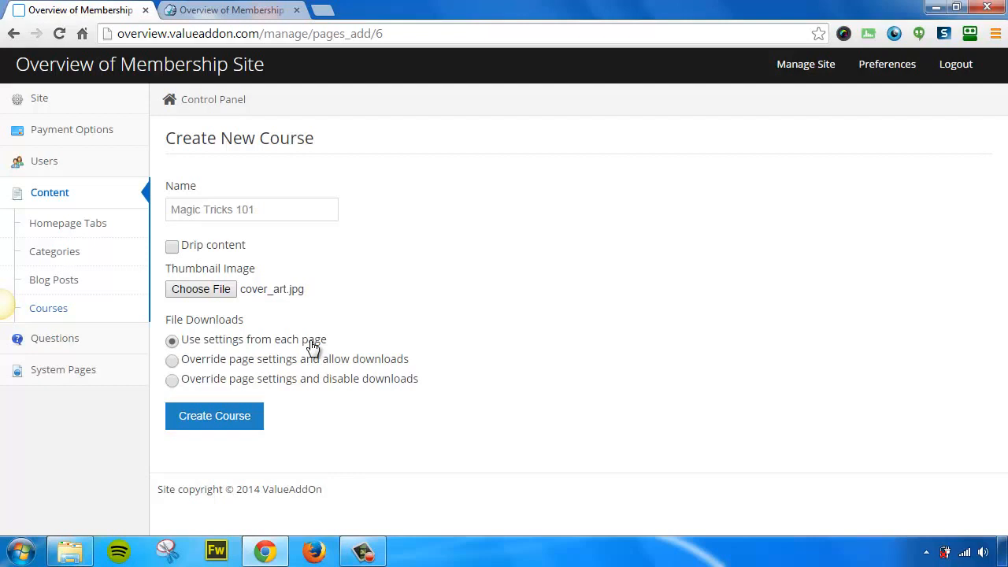
Step: Set the course's file downloads to override page settings and disable downloads, and create the course
left_click(176, 363)
left_click(174, 384)
left_click(214, 423)
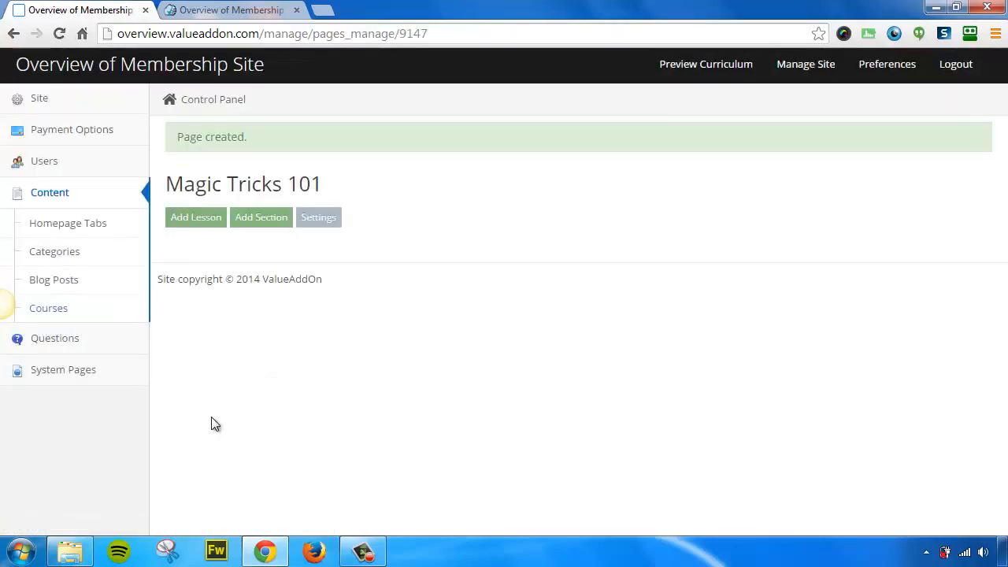
Step: Refresh the public site and start the Magic Tricks 101 course from the home page's Content tab to check its lessons
left_click(248, 10)
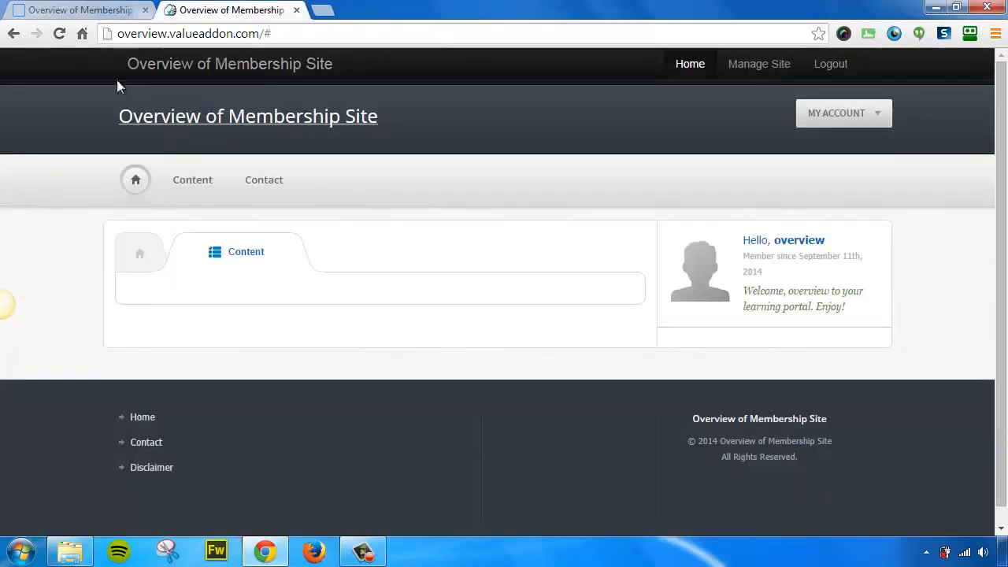
left_click(59, 33)
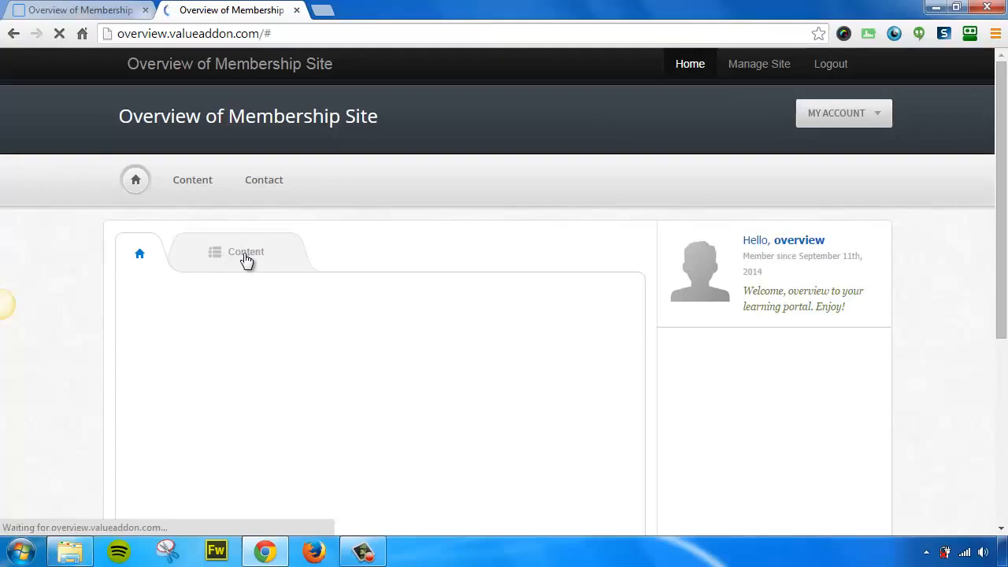
left_click(243, 259)
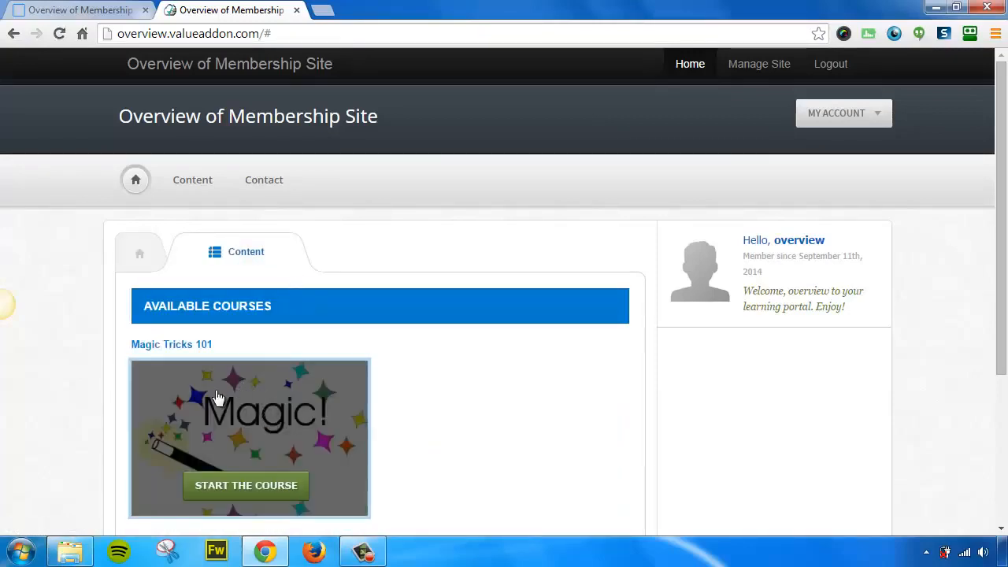
left_click(250, 488)
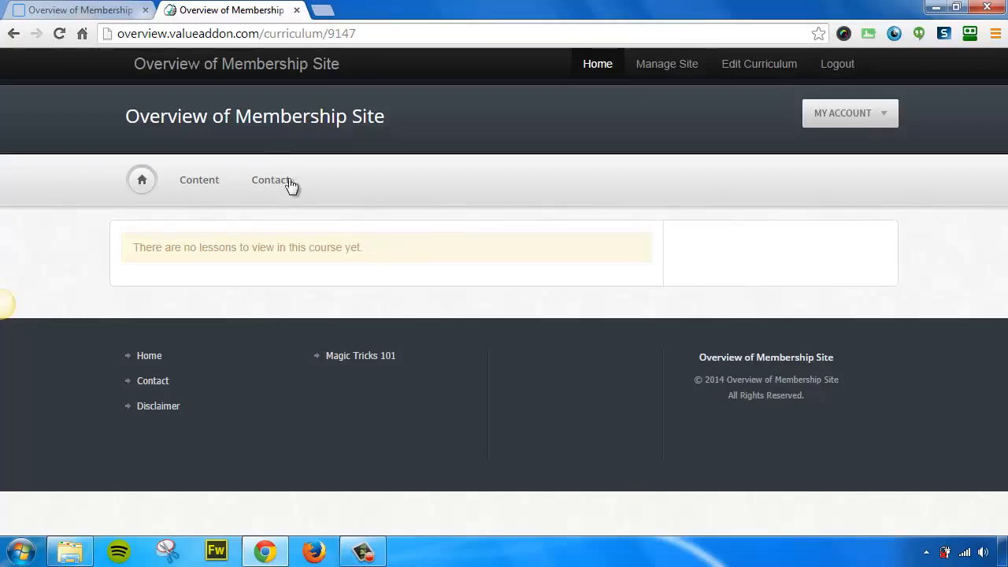
Step: Create a section named "Getting Started" for the Magic Tricks 101 course in the control panel
left_click(84, 11)
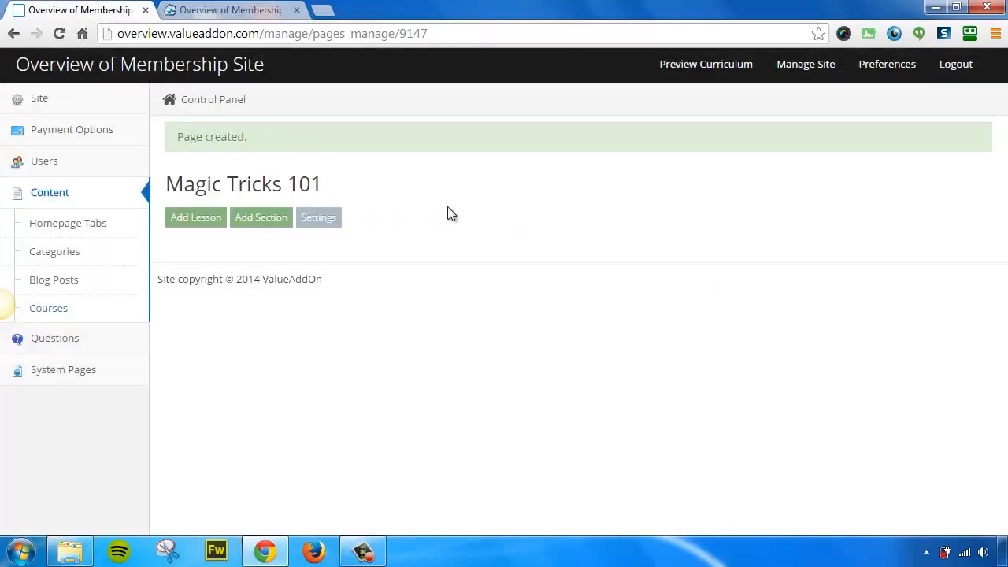
left_click(255, 220)
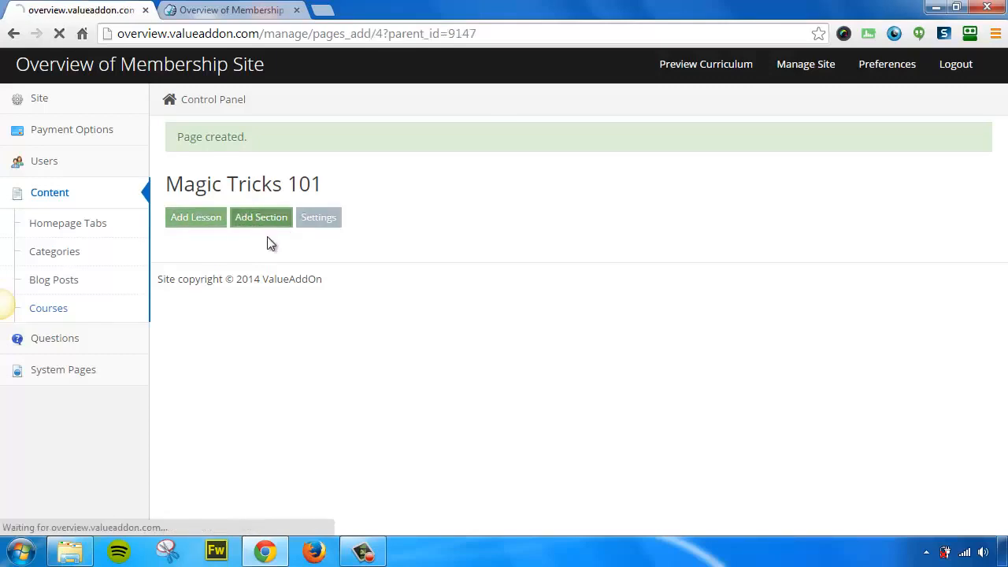
left_click(256, 209)
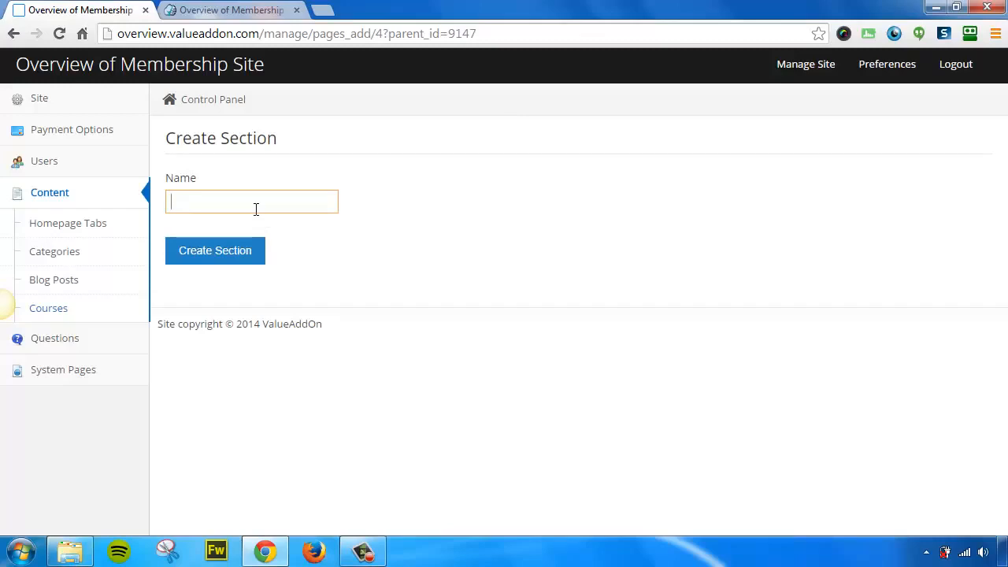
type("Getting Sat")
type("rte")
key("BackSpace")
key("BackSpace")
key("BackSpace")
key("BackSpace")
key("BackSpace")
type("tarte")
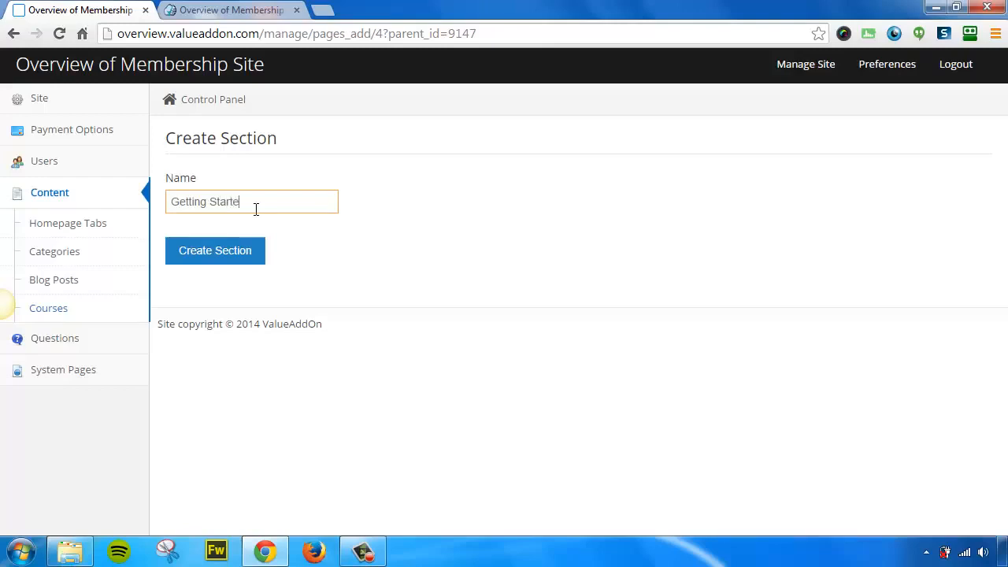
type("d")
left_click(209, 258)
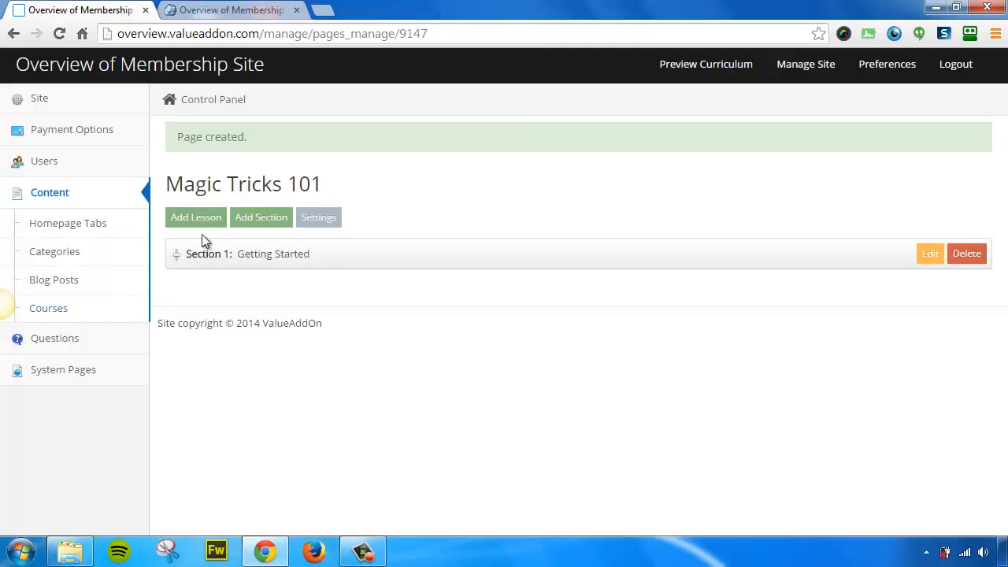
Step: Start a new lesson in Magic Tricks 101 with the type Video and the title "Card Tricks"
left_click(201, 220)
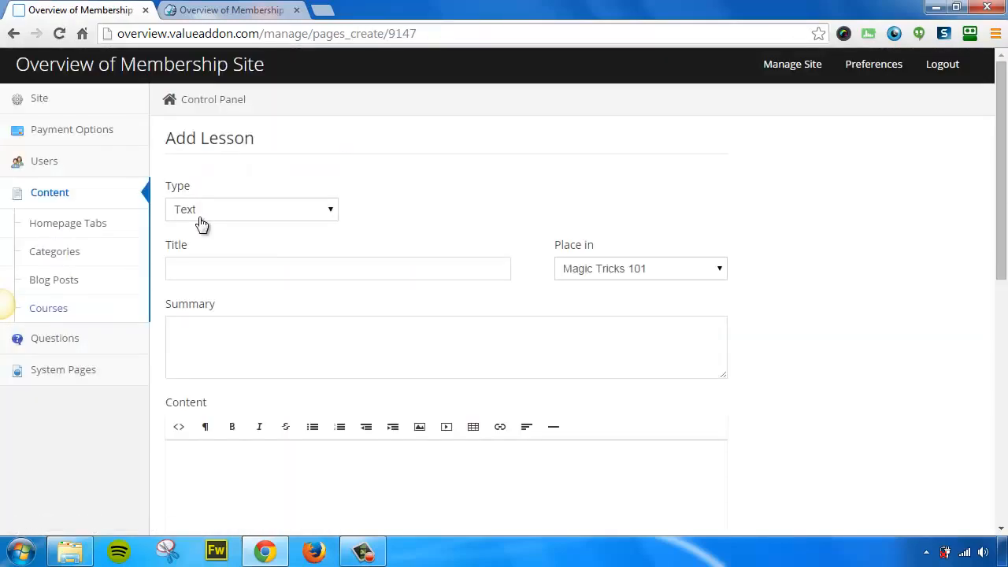
left_click(255, 214)
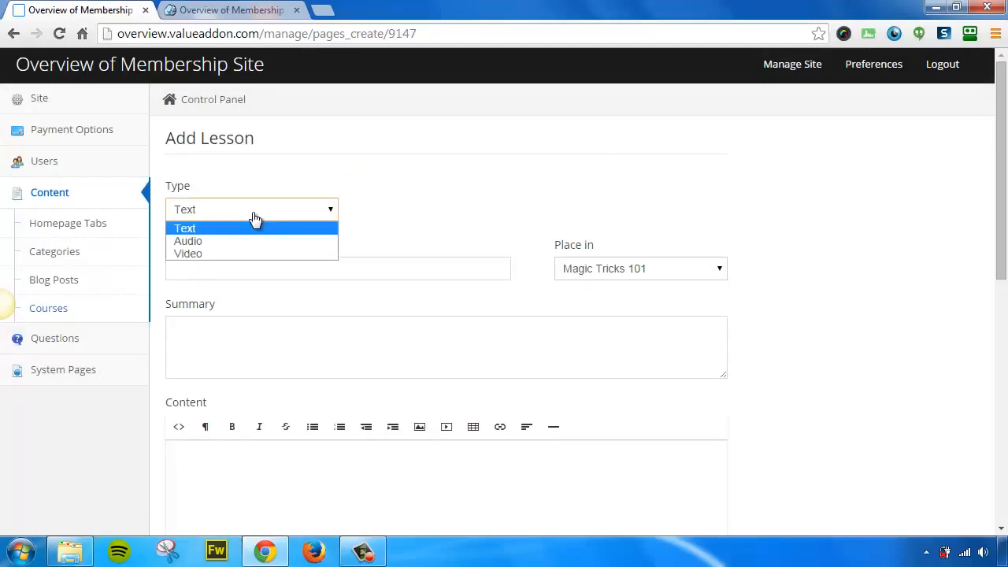
left_click(205, 254)
left_click(244, 270)
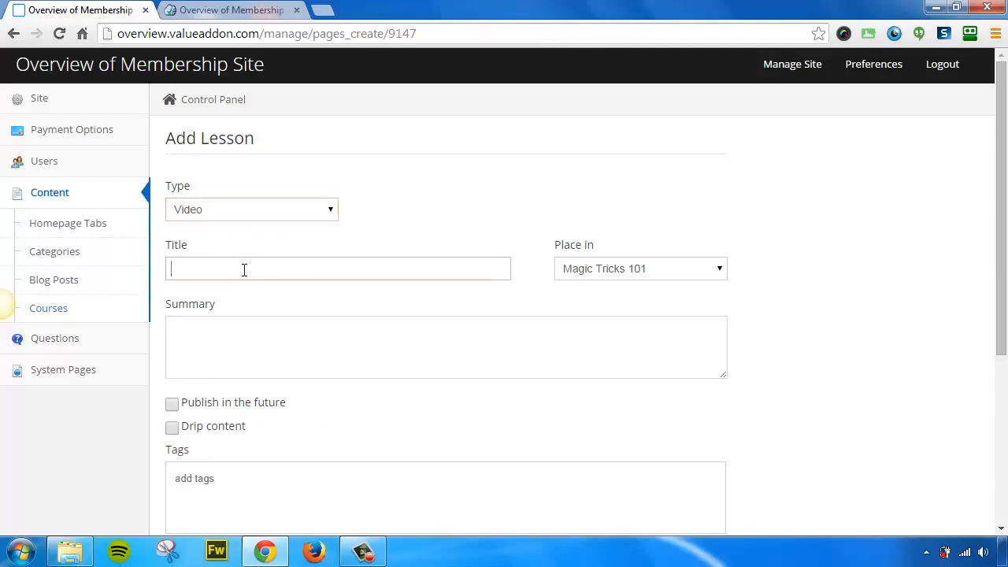
type("Card Tricks")
key("Tab")
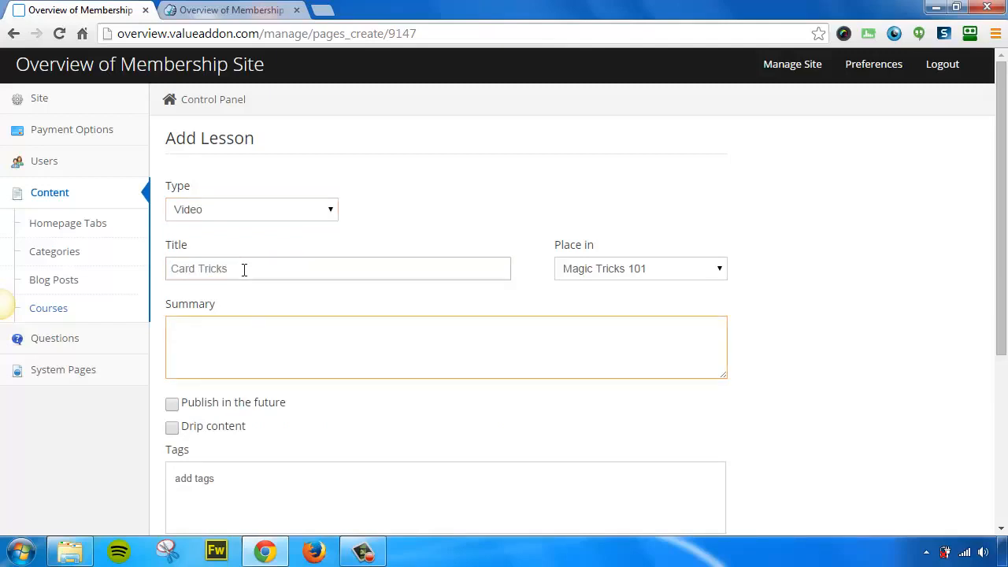
Step: Fill in the lesson's summary with "Learn how to magic card tricks in this video lesson."
scroll(268, 331, "down", 1)
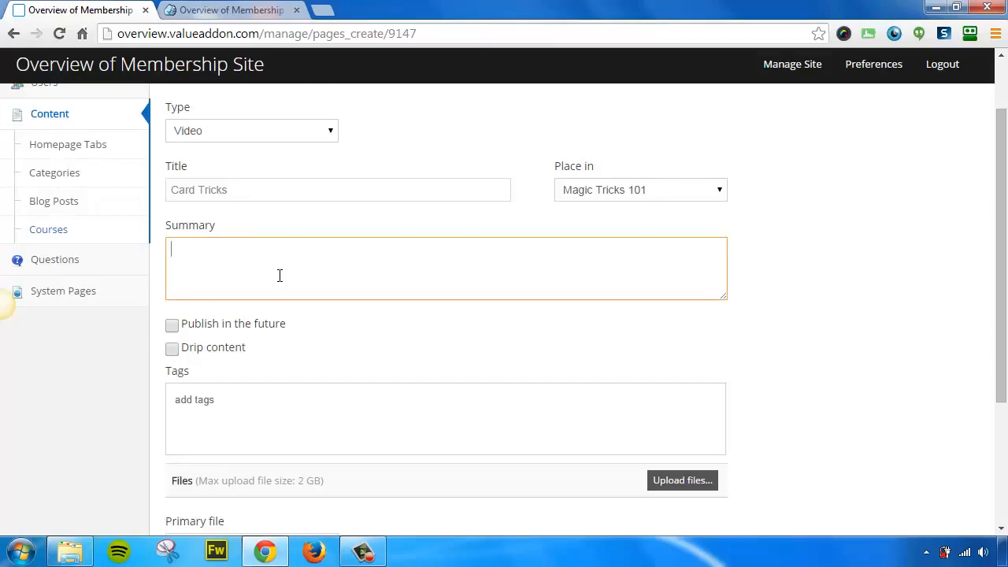
type("Learn how to magic c")
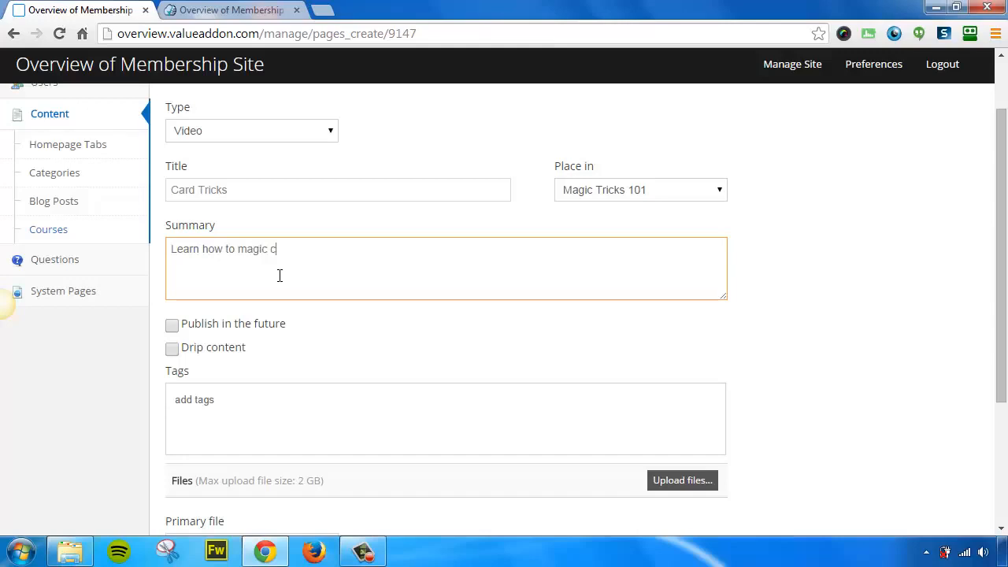
type("ard tricks in this video lesson.")
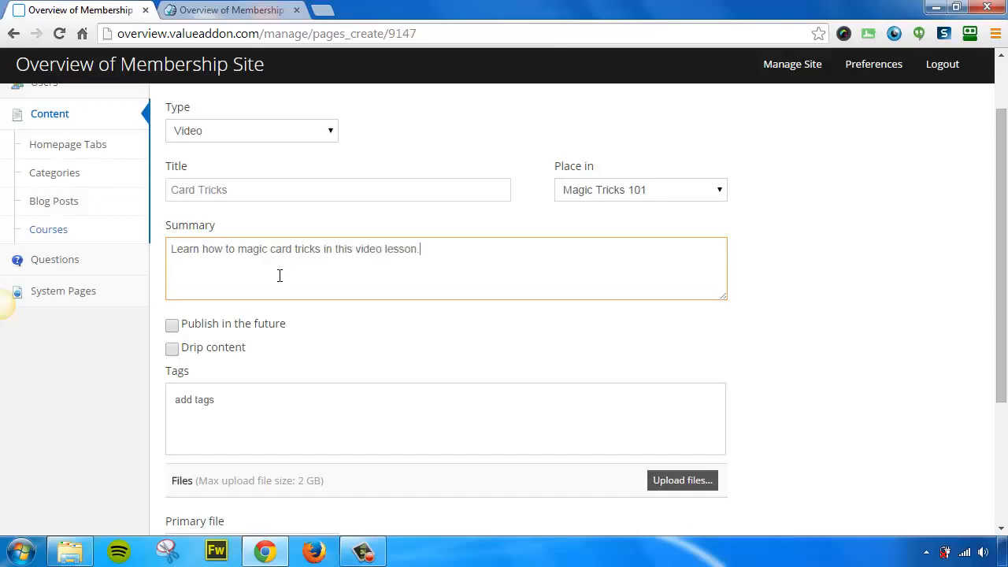
Step: Try out the lesson's Publish in the future option and Drip content with 3 days, leaving both turned off
scroll(279, 275, "down", 1)
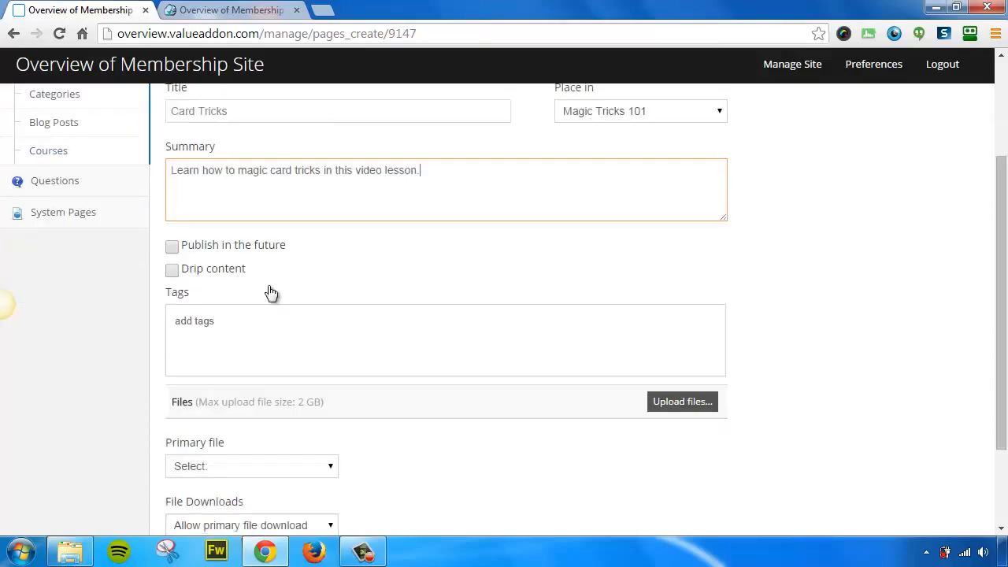
left_click(173, 248)
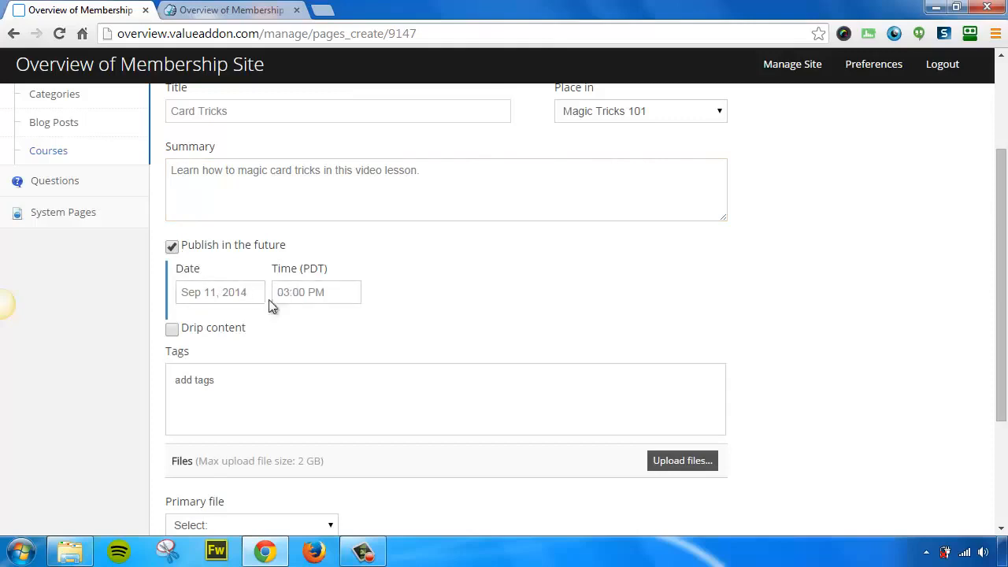
left_click(173, 249)
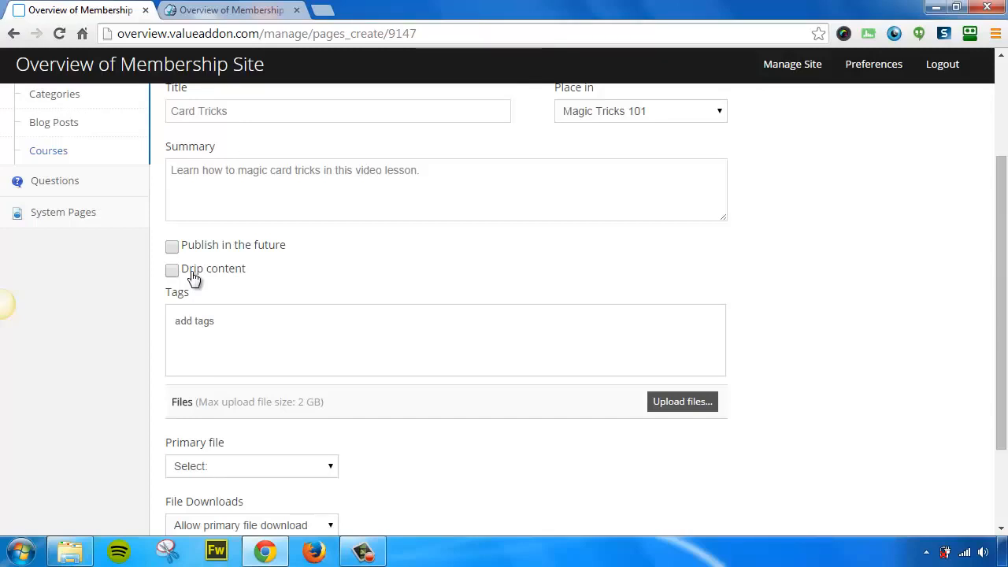
left_click(172, 271)
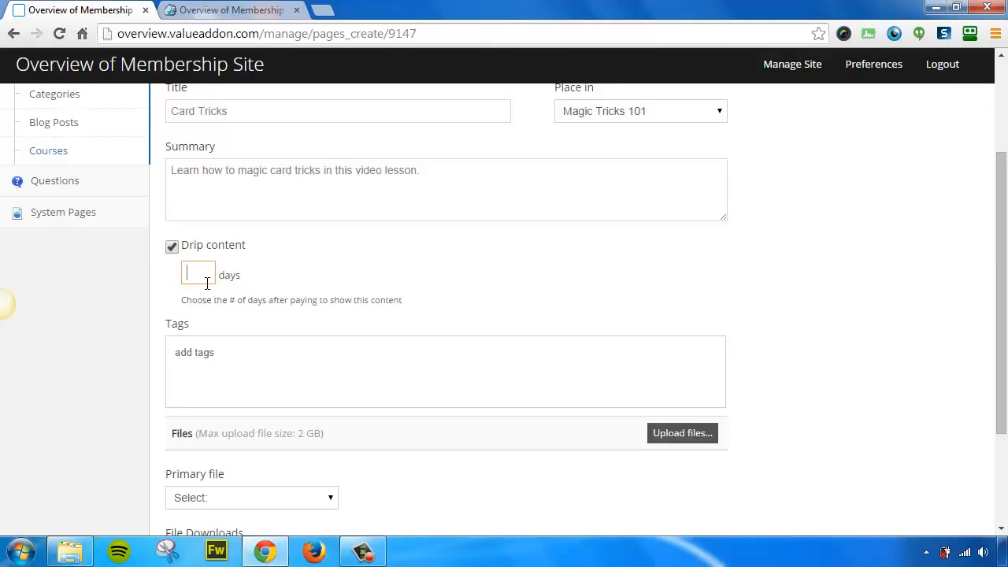
type("3")
key("BackSpace")
left_click(172, 248)
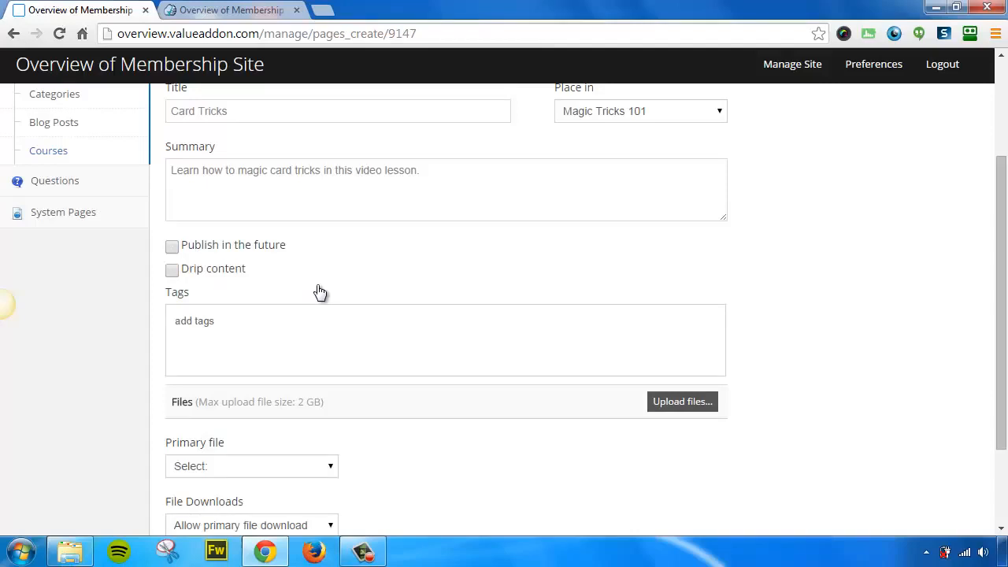
Step: Add the tags "magic tricks" and "card tricks" to the lesson
left_click(194, 328)
type("magic tricks")
key("Return")
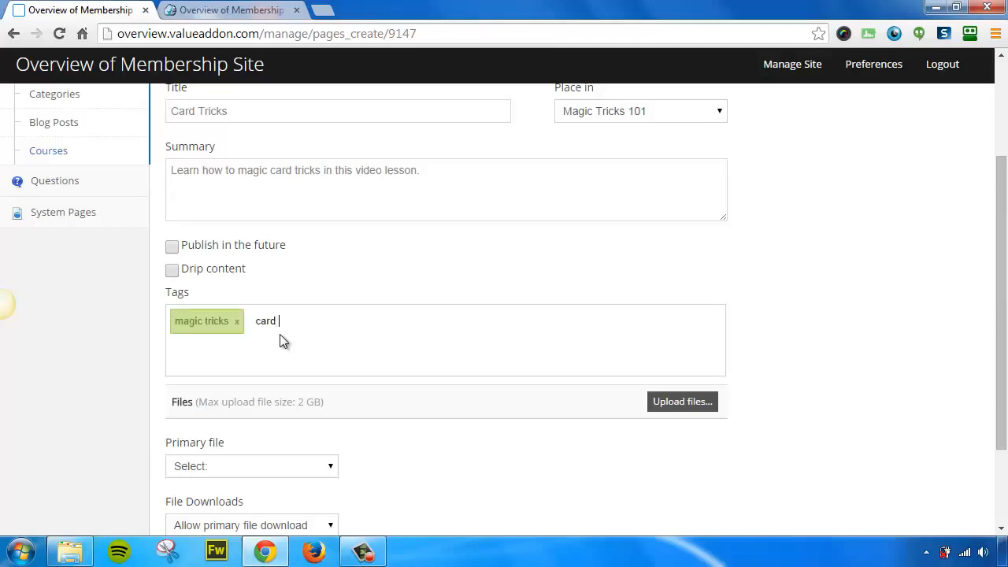
type("card tricks")
key("Return")
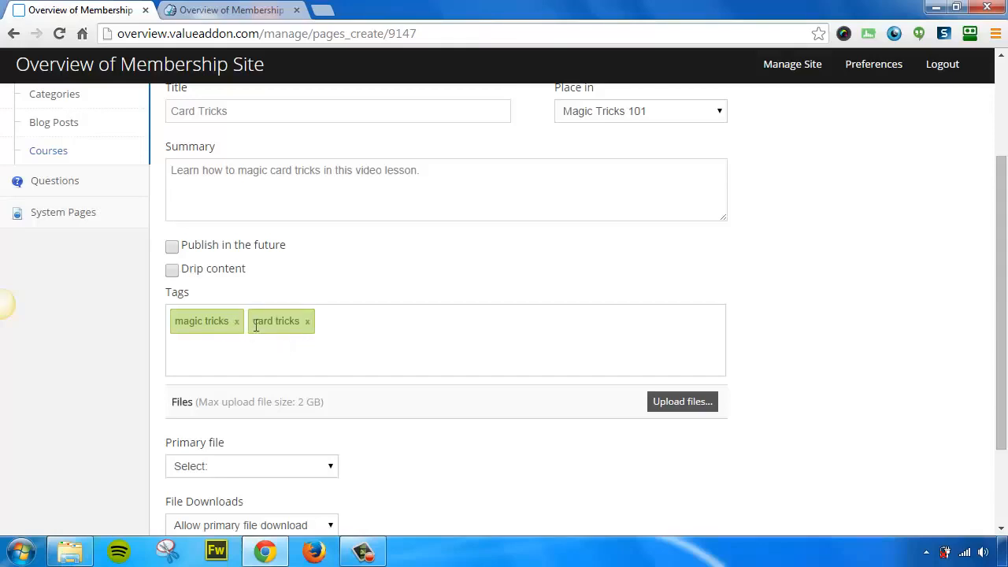
Step: Upload 1card_trick.mp4 and copy_text.txt together from the 5min_upload_example folder as the lesson's files
scroll(282, 323, "down", 1)
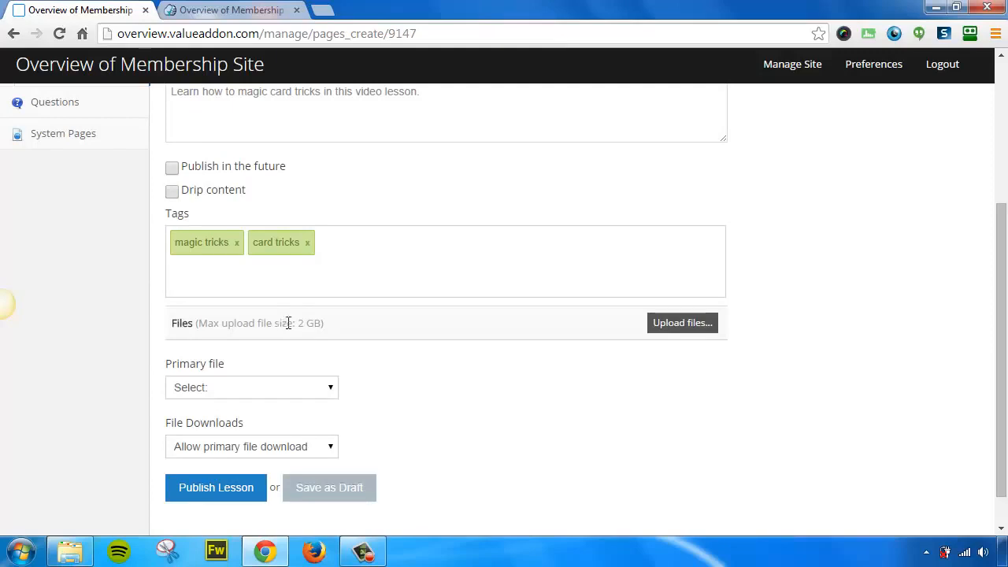
left_click(680, 329)
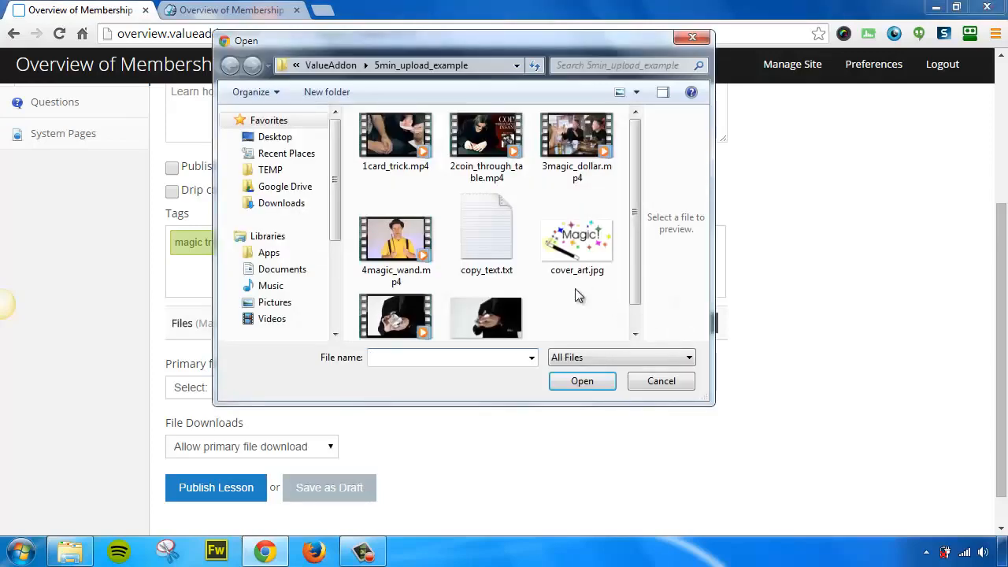
left_click(398, 153)
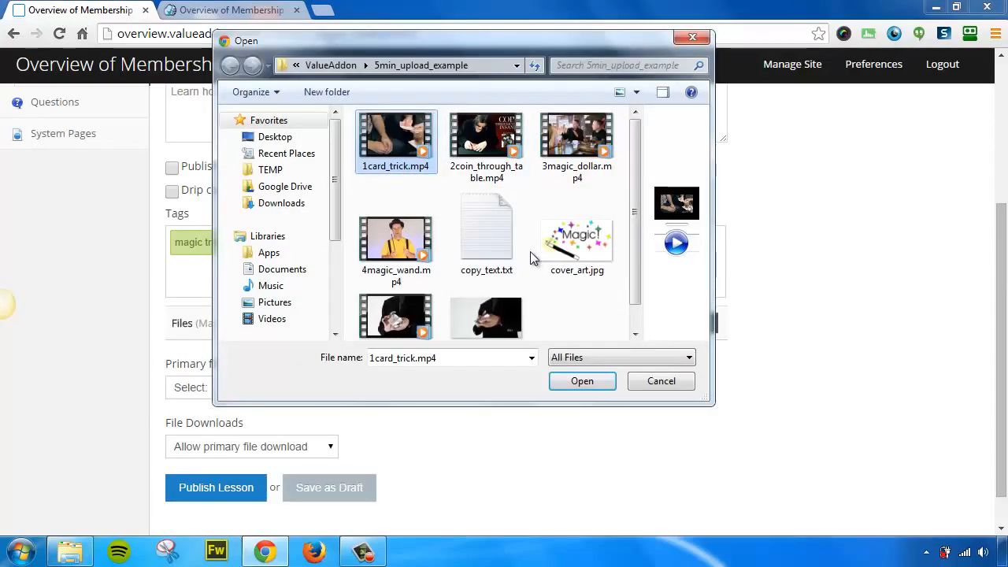
left_click(500, 238, "ctrl")
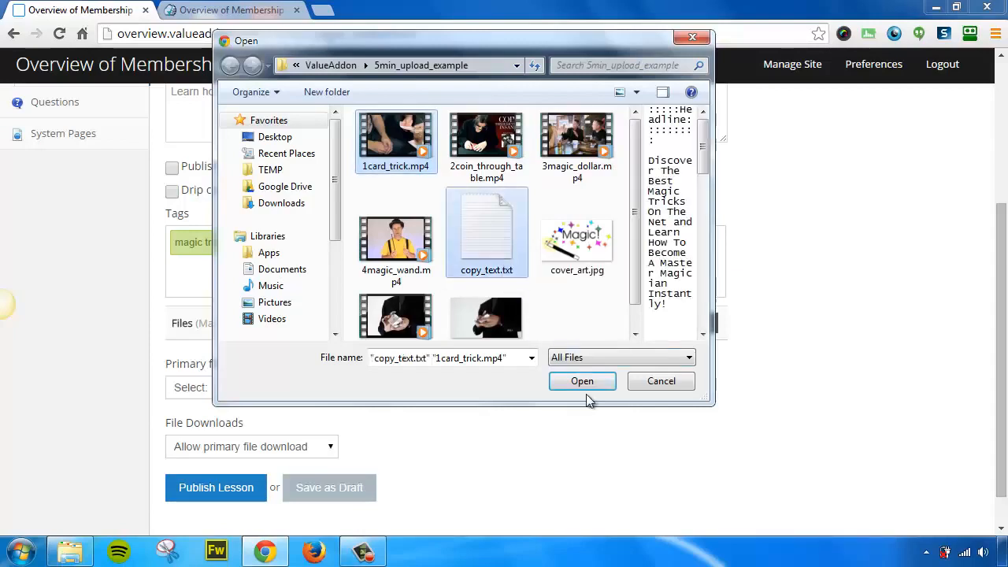
left_click(583, 381)
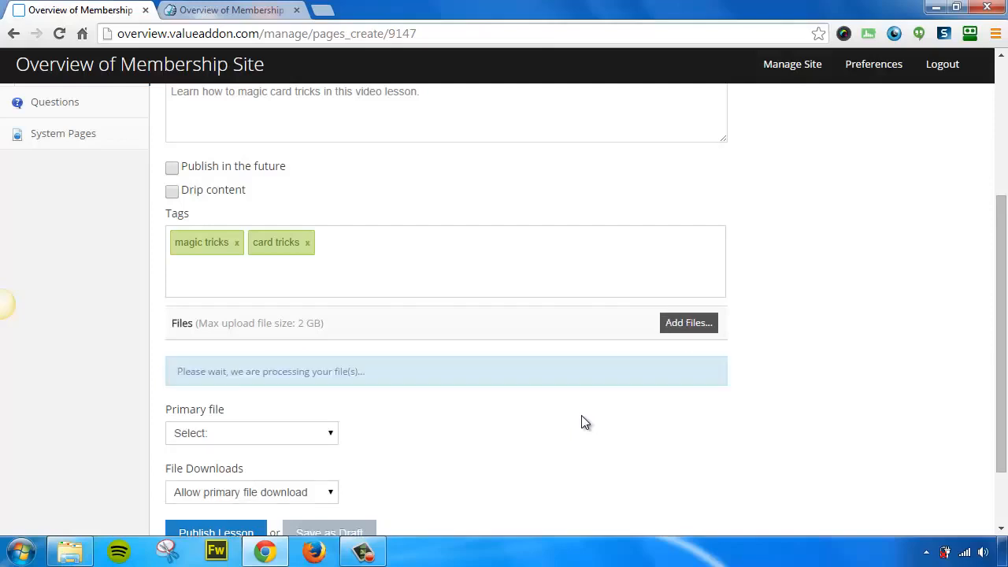
Step: Use 1card_trick.mp4 as the lesson's primary file, keep primary file download allowed, and publish the lesson
scroll(556, 398, "down", 3)
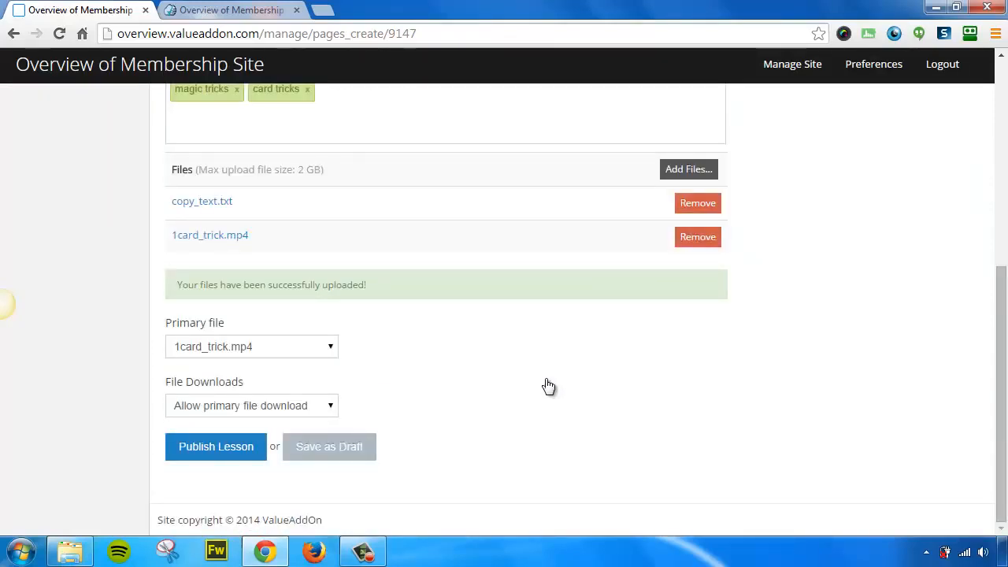
left_click(331, 353)
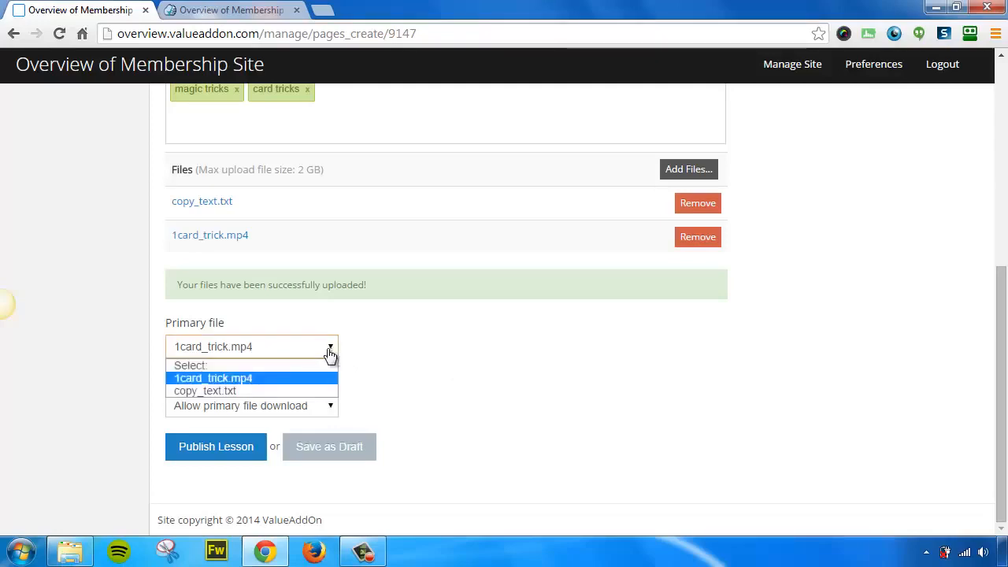
left_click(285, 379)
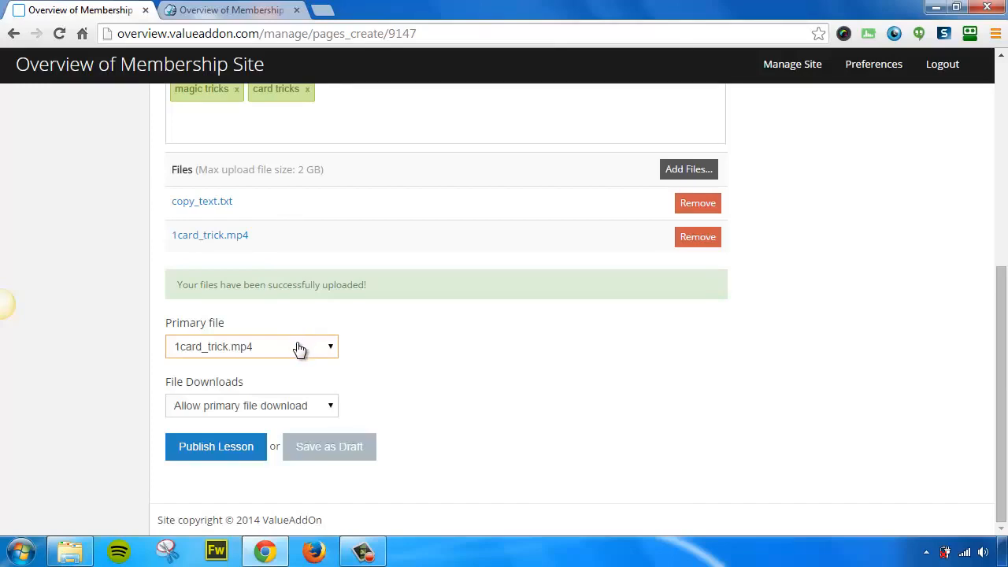
left_click(299, 409)
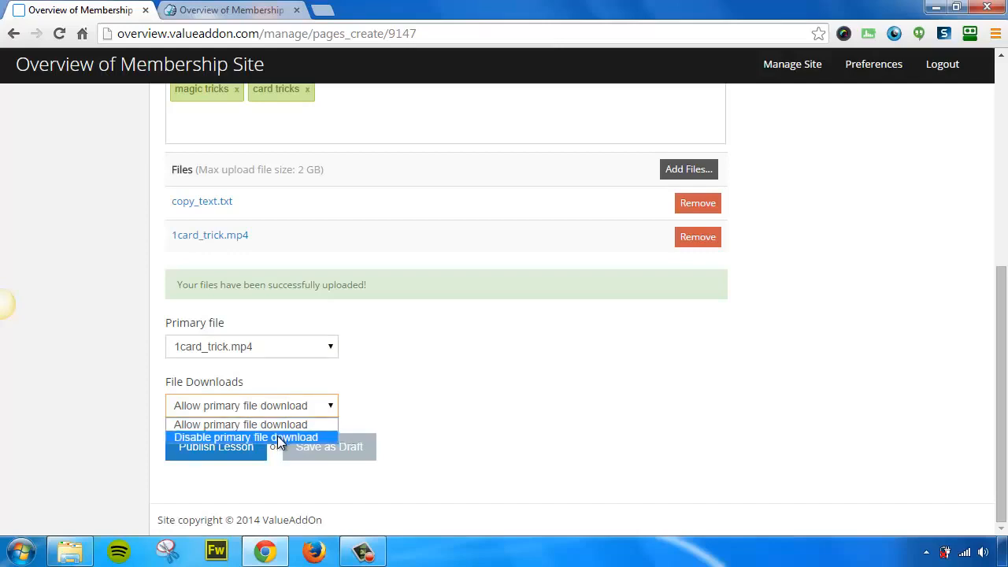
left_click(402, 413)
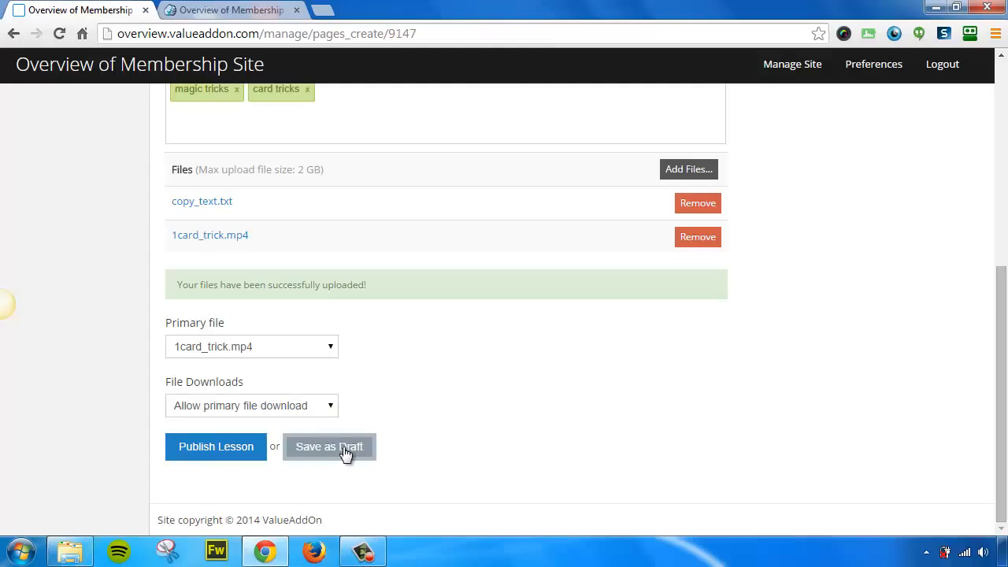
left_click(209, 456)
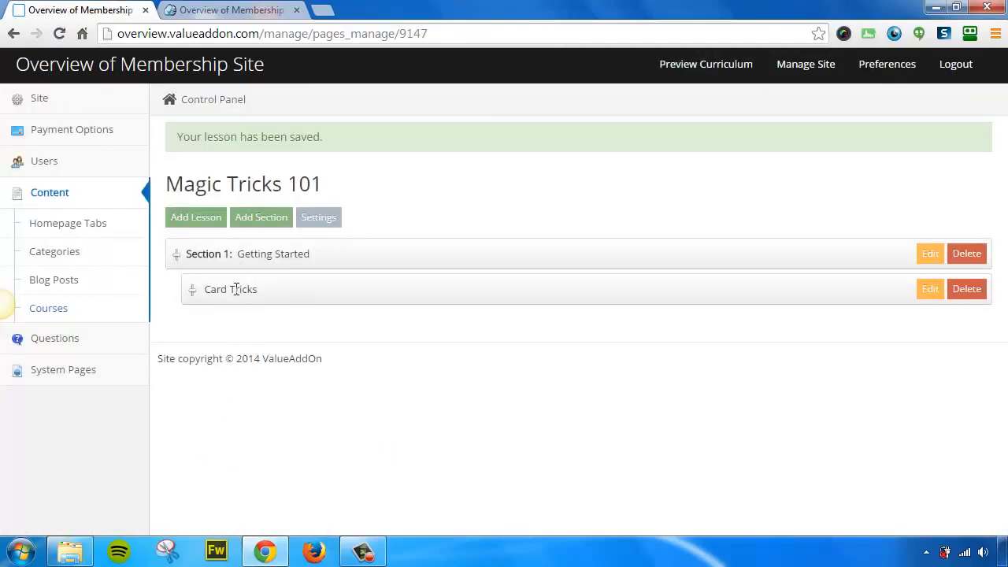
Step: Reload the Magic Tricks 101 curriculum page on the member side and review its section and lesson listing
left_click(236, 10)
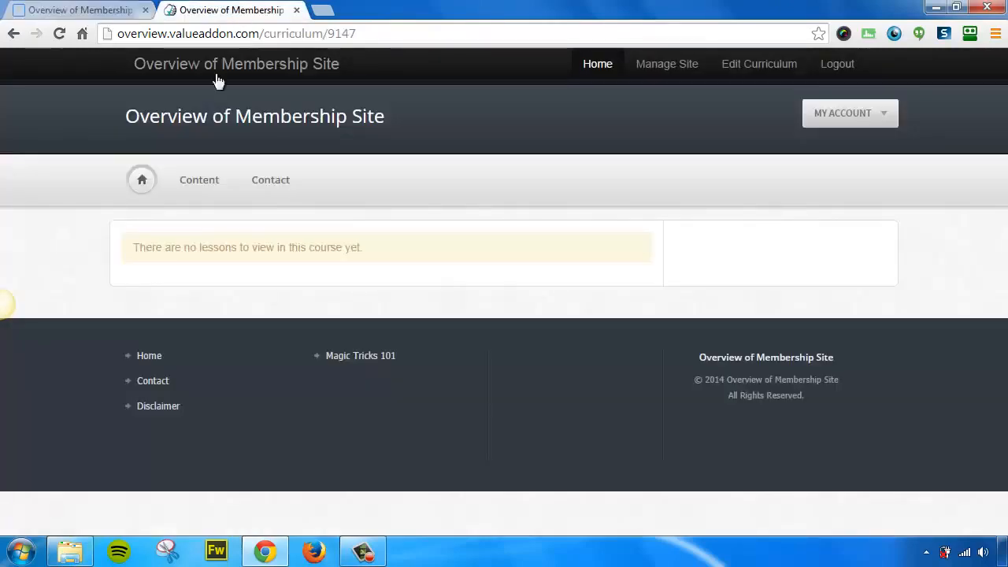
left_click(59, 33)
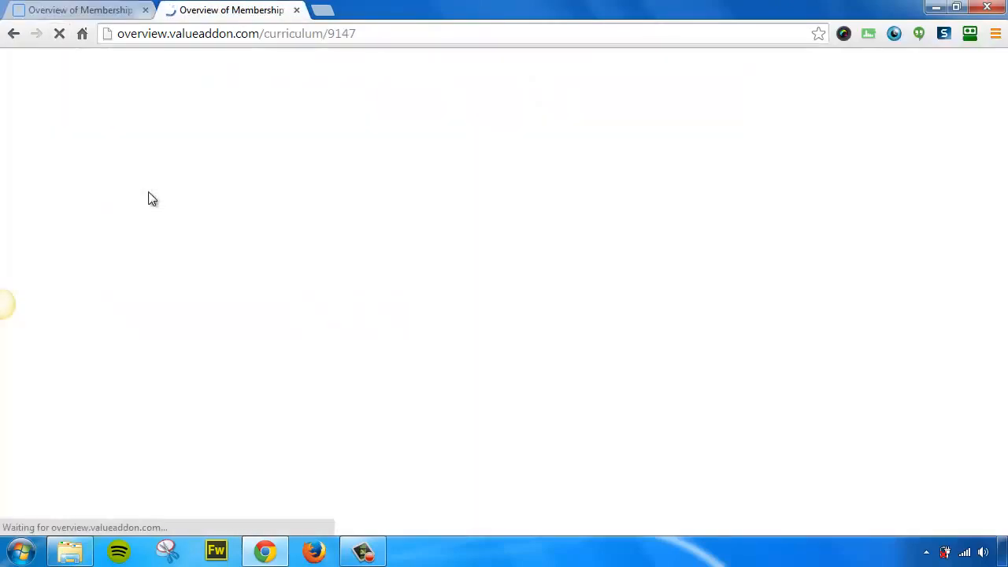
scroll(493, 299, "down", 1)
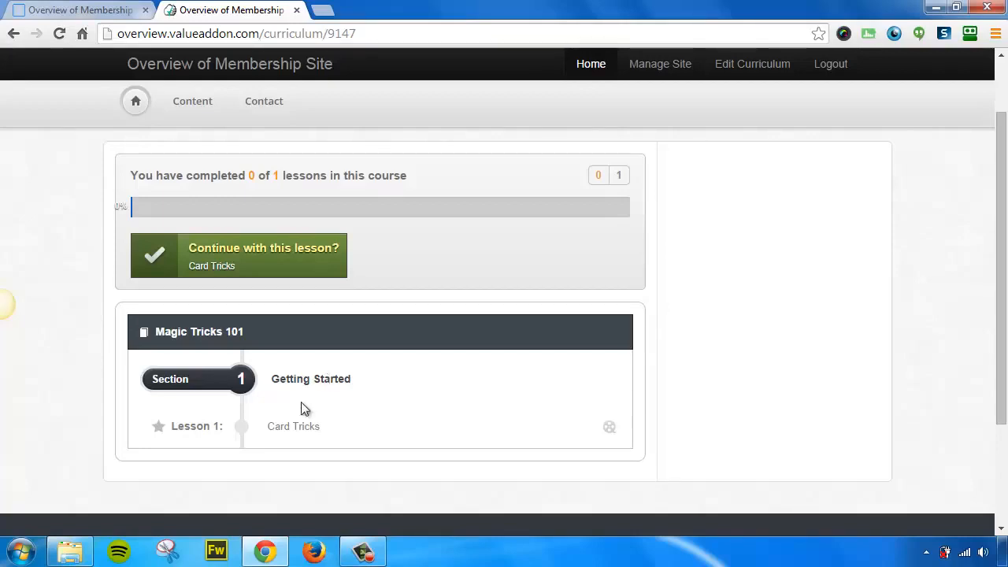
mouse_move(220, 428)
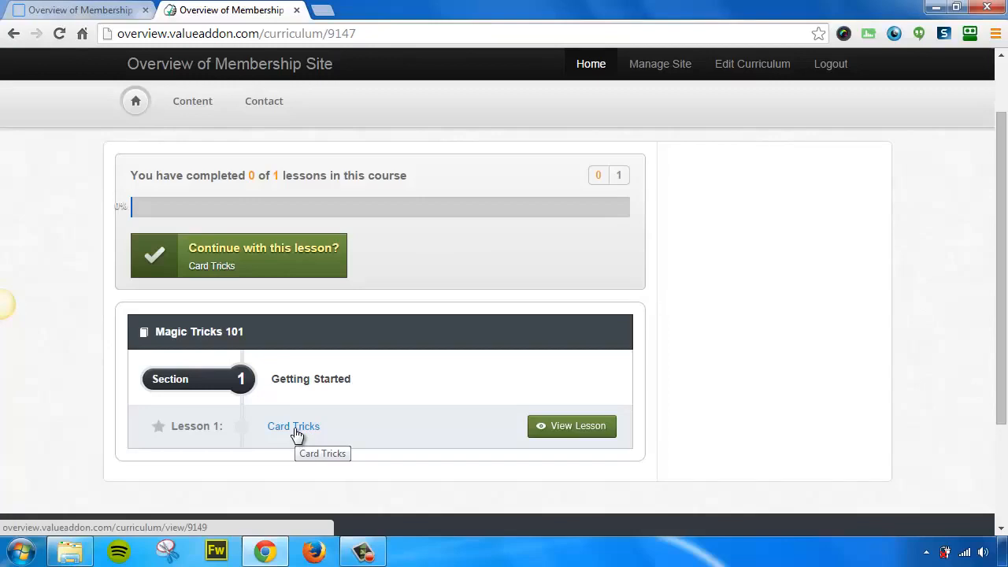
Step: Start a Text lesson in Magic Tricks 101 titled "Sample Lesson" with the summary "This is another sample lesson."
left_click(108, 16)
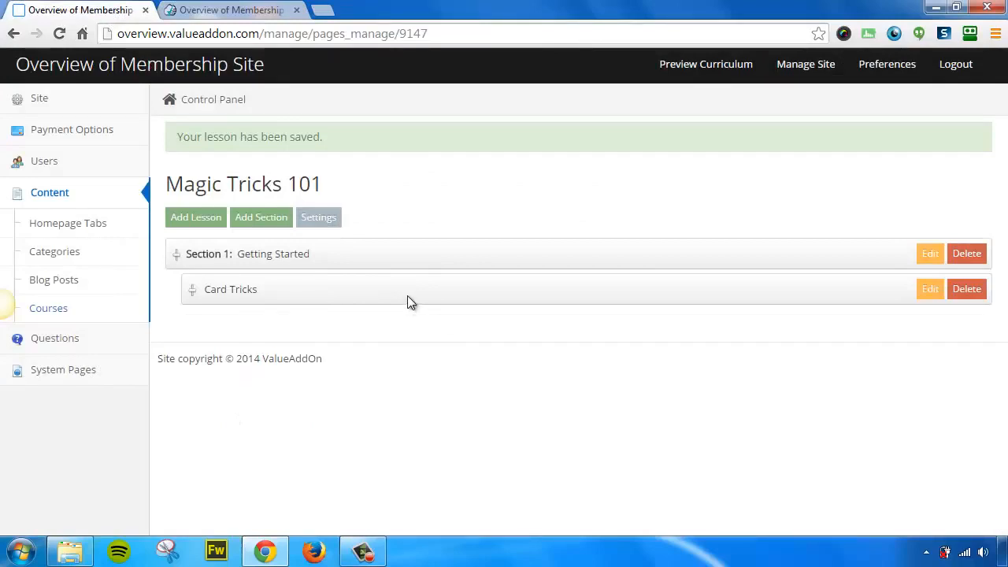
left_click(194, 220)
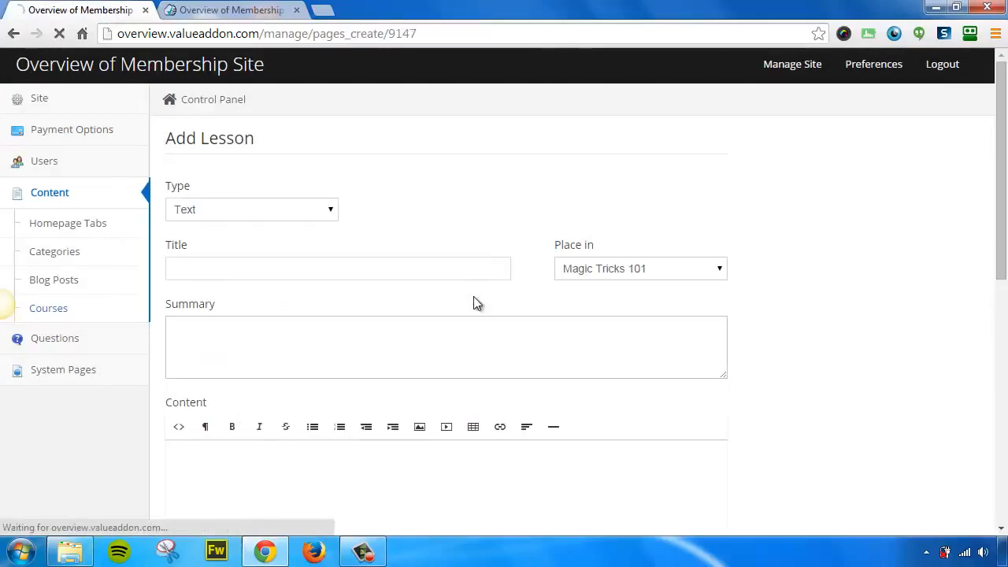
left_click(314, 214)
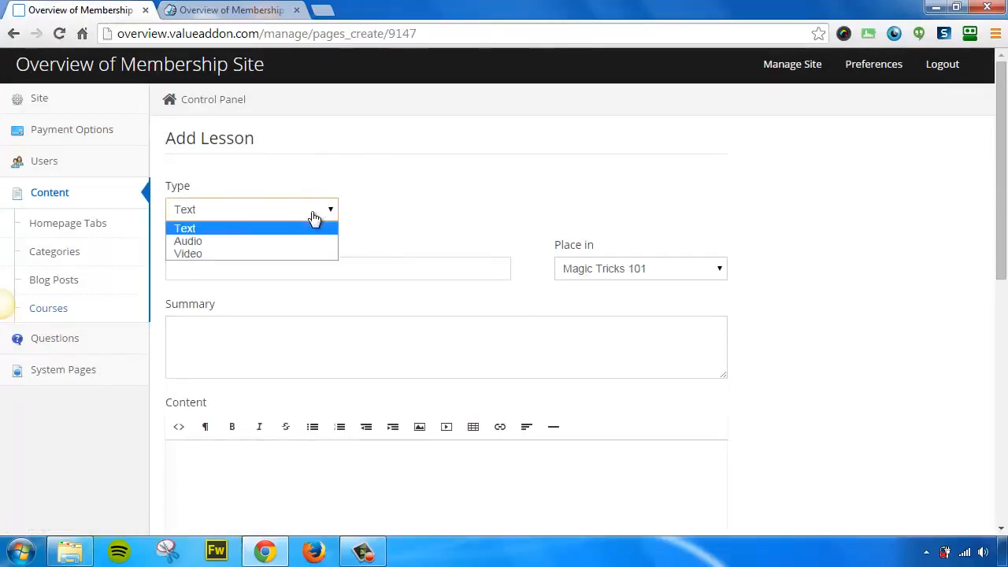
left_click(234, 228)
left_click(239, 265)
type("Sample")
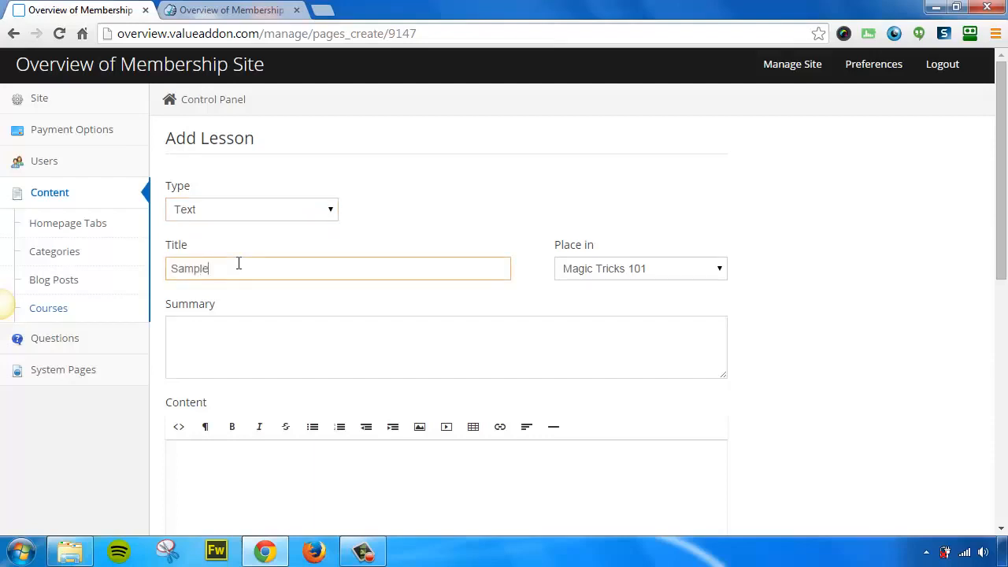
type(" Lesson")
key("Tab")
type("This is another s")
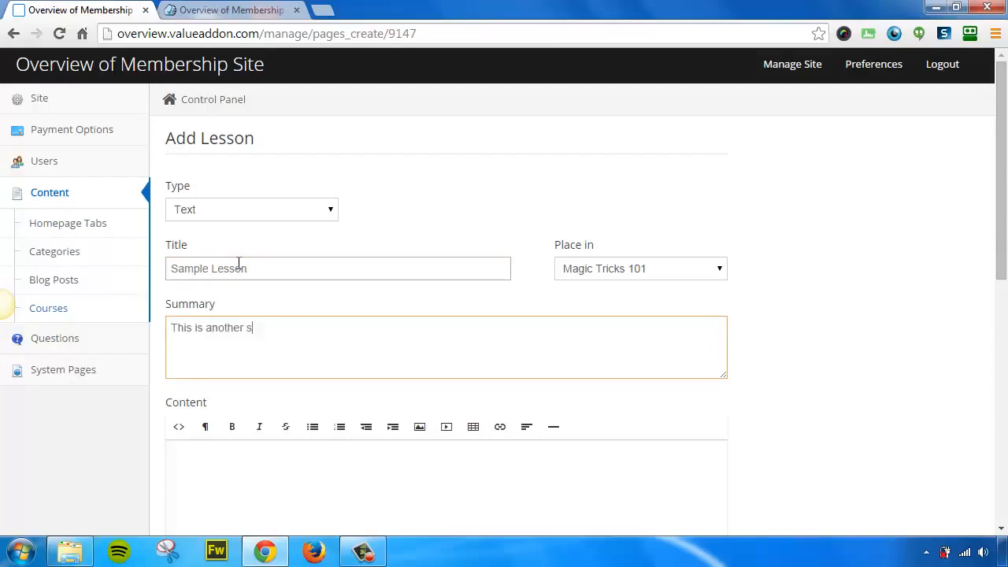
type("ample lesson.")
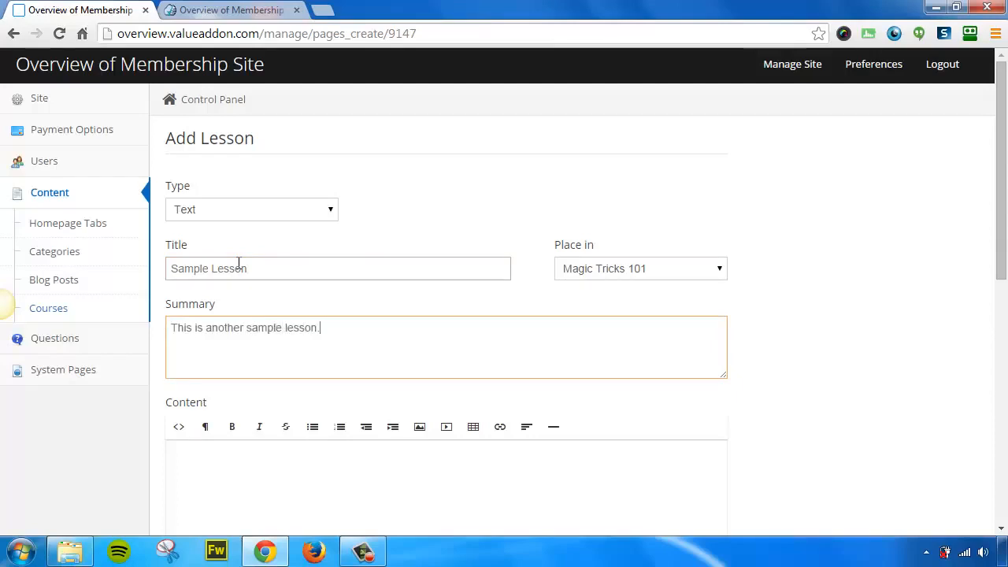
Step: Enter "This is a example of a text lesson." as the lesson's content
scroll(362, 236, "down", 2)
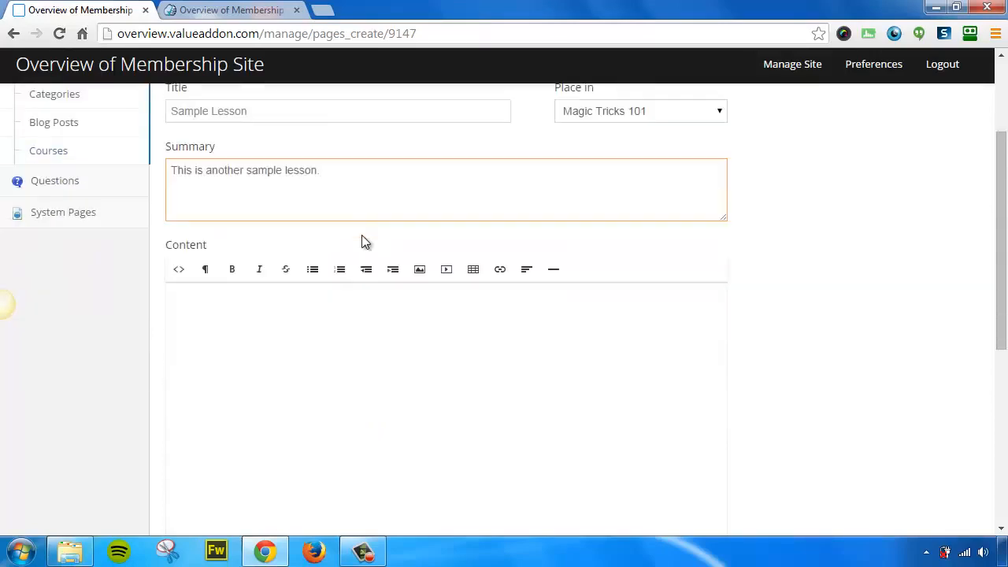
left_click(342, 351)
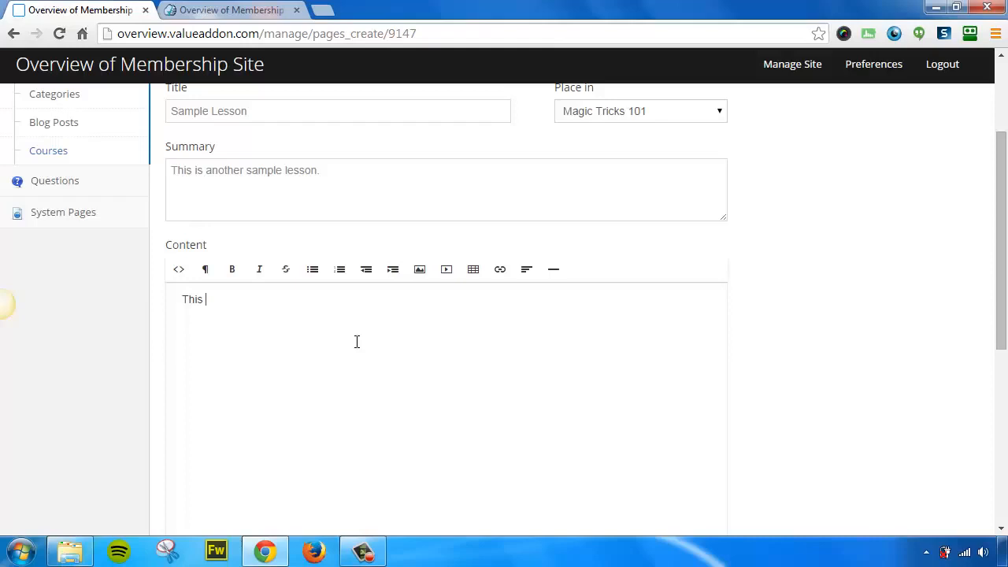
type("is a example of a tex")
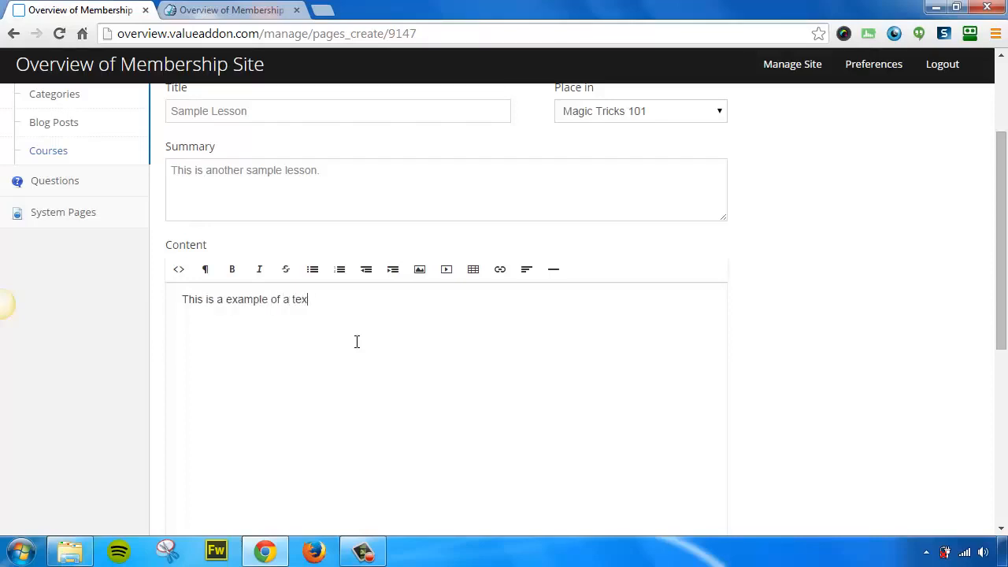
type("t lesson.")
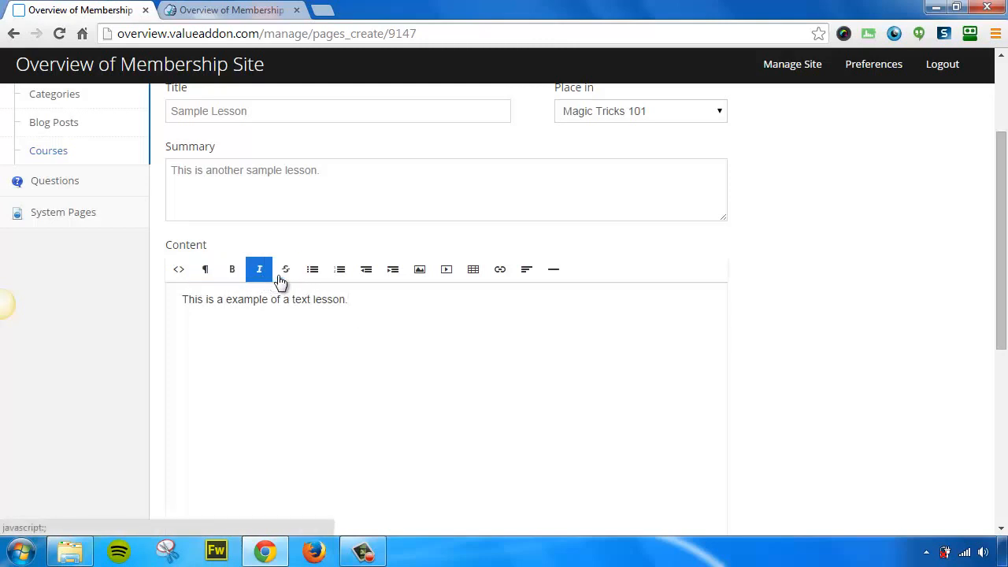
Step: Format the content sentence as a large heading and remove the bold from the word "example"
left_click_drag(356, 296, 183, 299)
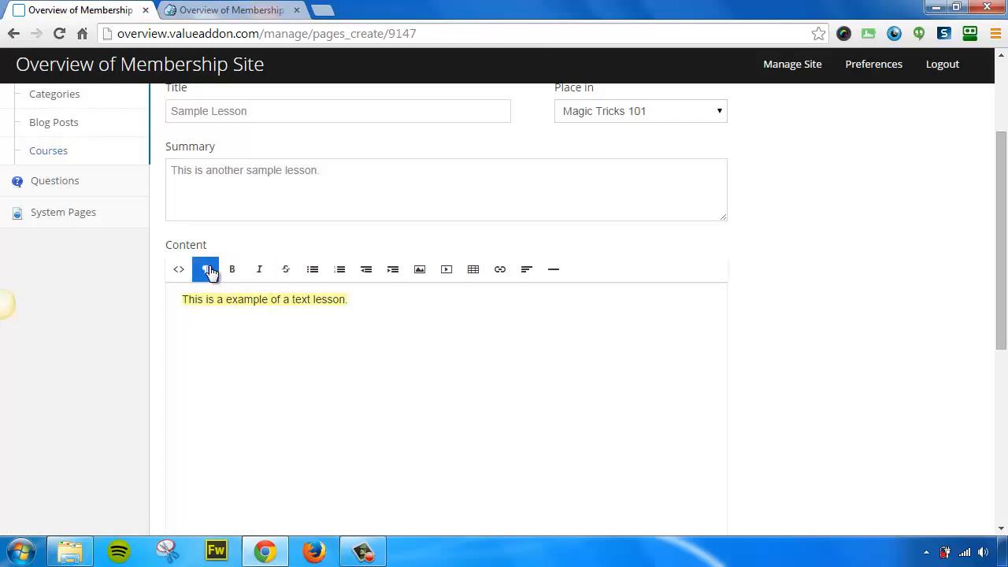
left_click(206, 270)
left_click(251, 373)
left_click(428, 363)
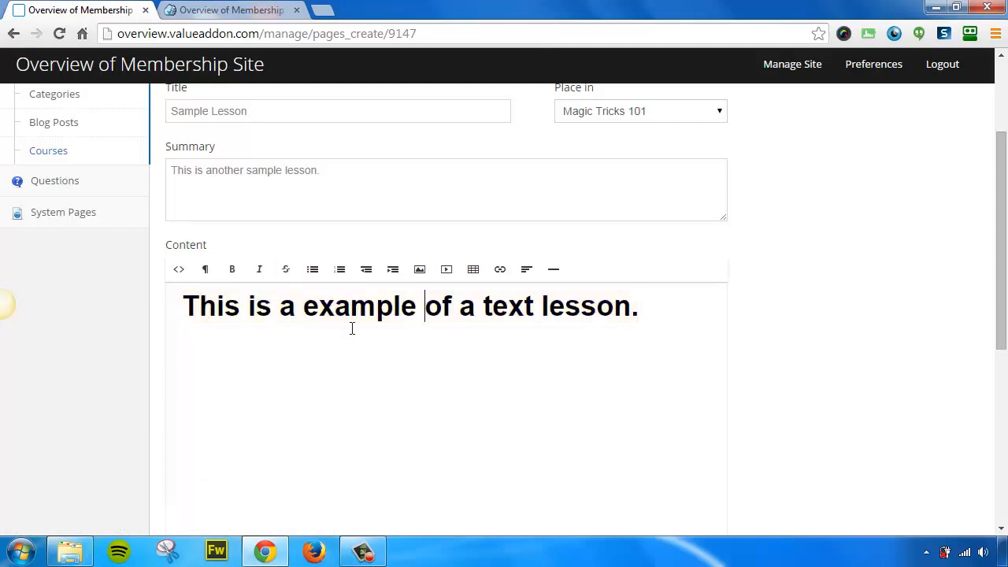
left_click_drag(302, 306, 425, 306)
left_click(231, 270)
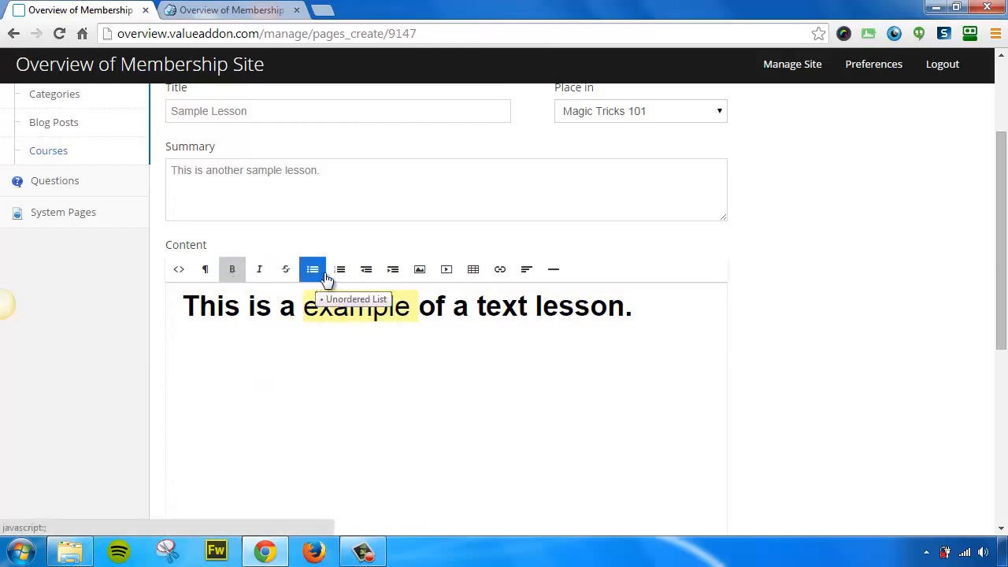
Step: Look at the content editor's Insert Image options without adding an image, and publish the Sample Lesson
left_click(418, 269)
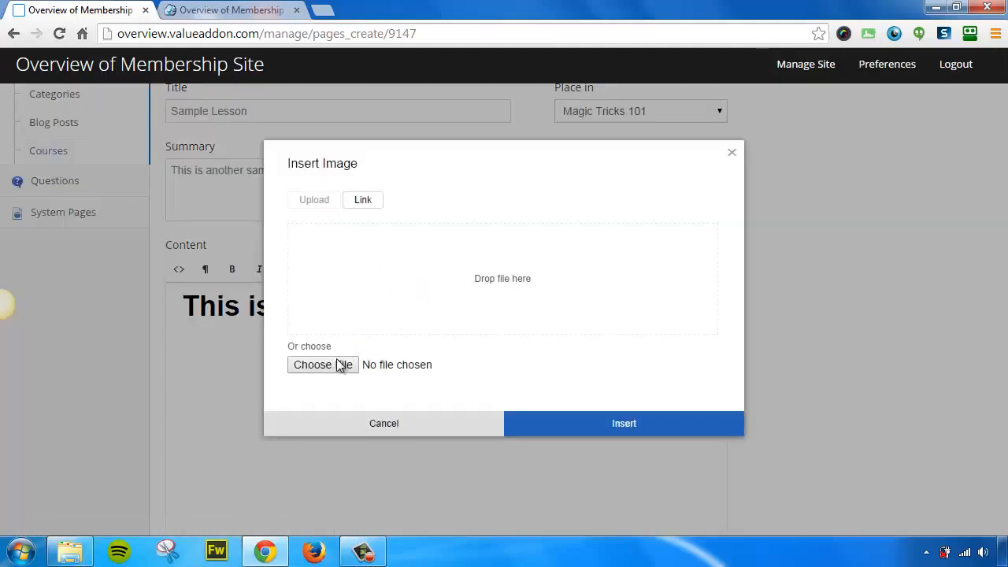
left_click(386, 424)
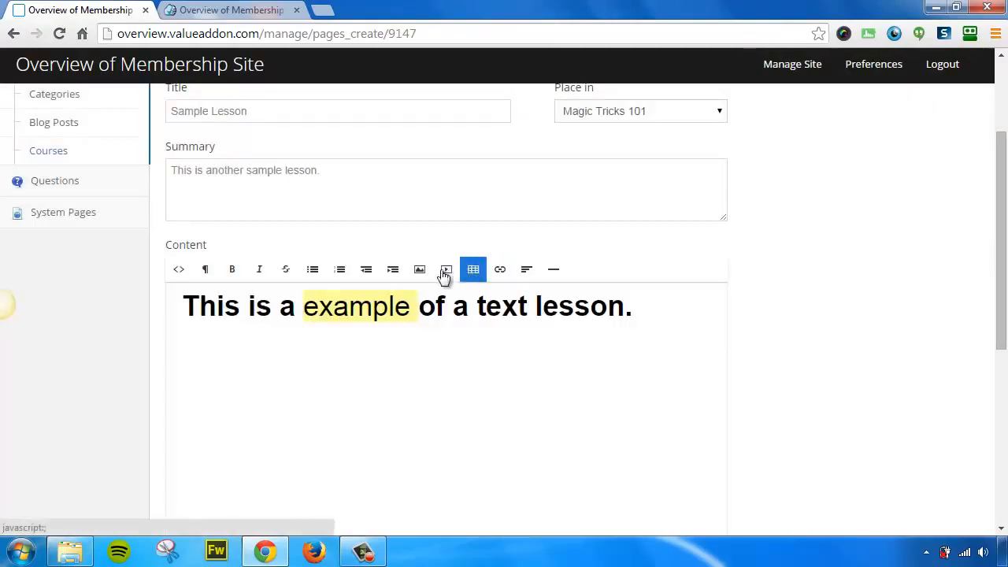
left_click_drag(999, 259, 991, 428)
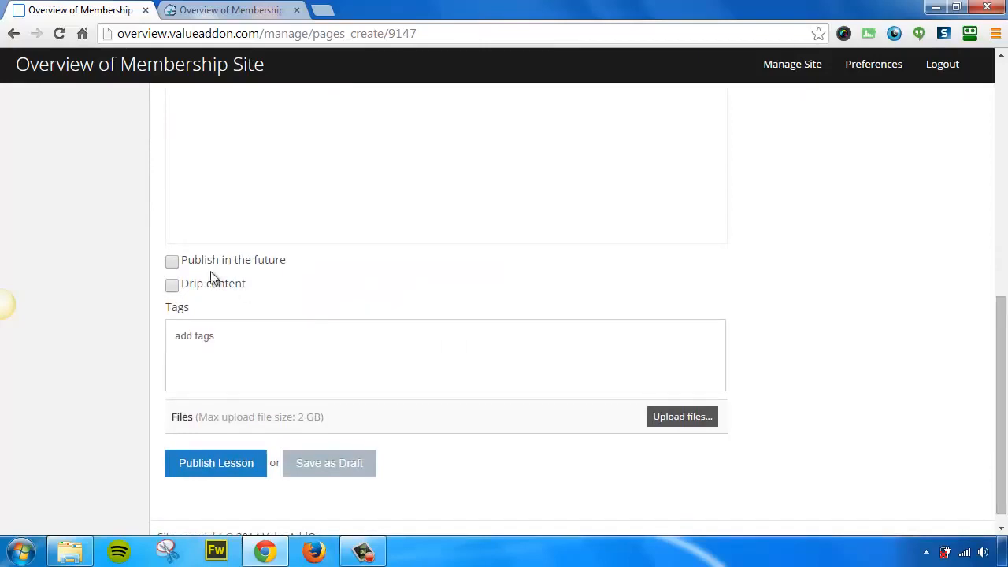
left_click(214, 466)
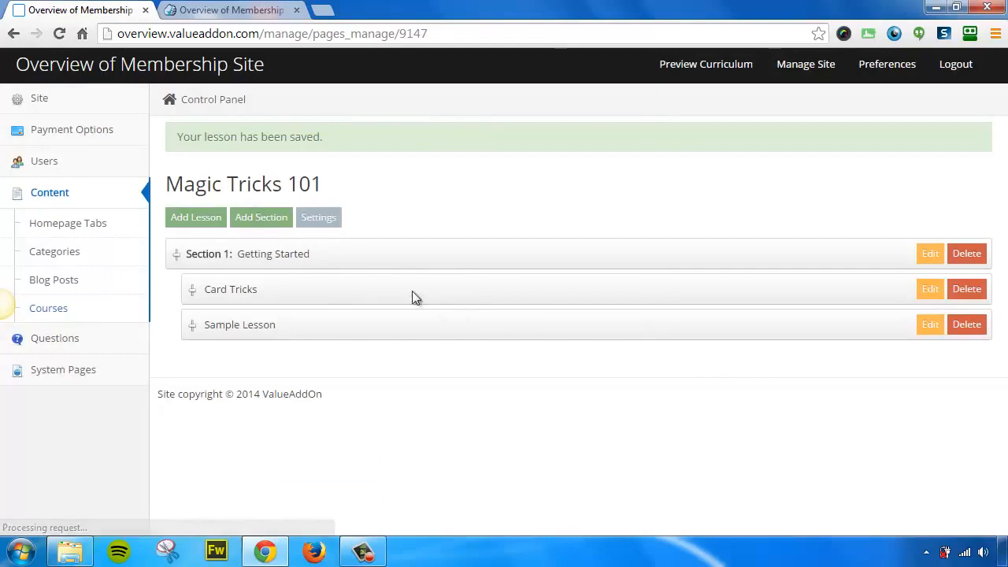
Step: Create a second section named "New Section 2" in the Magic Tricks 101 course
left_click(265, 218)
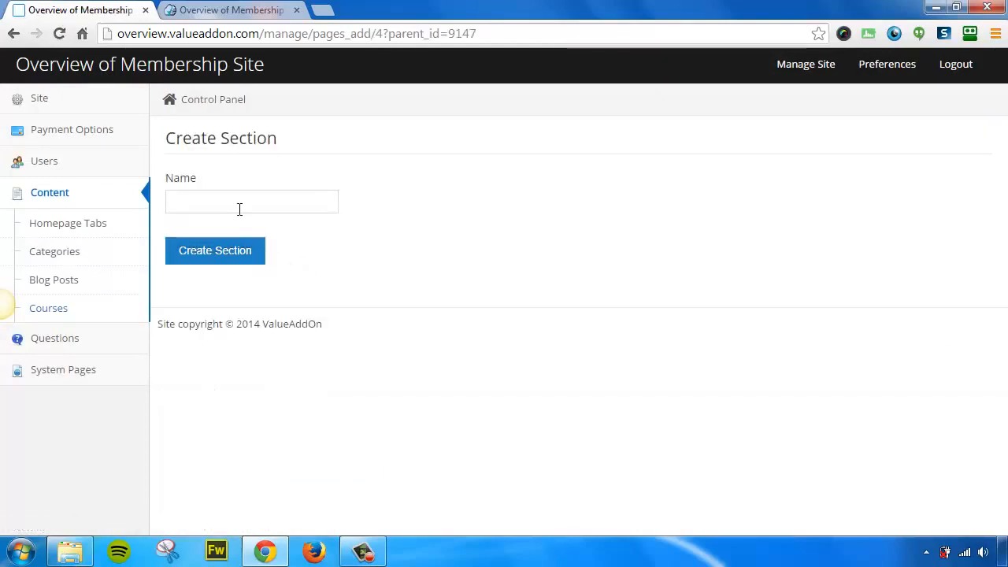
left_click(240, 209)
type("N")
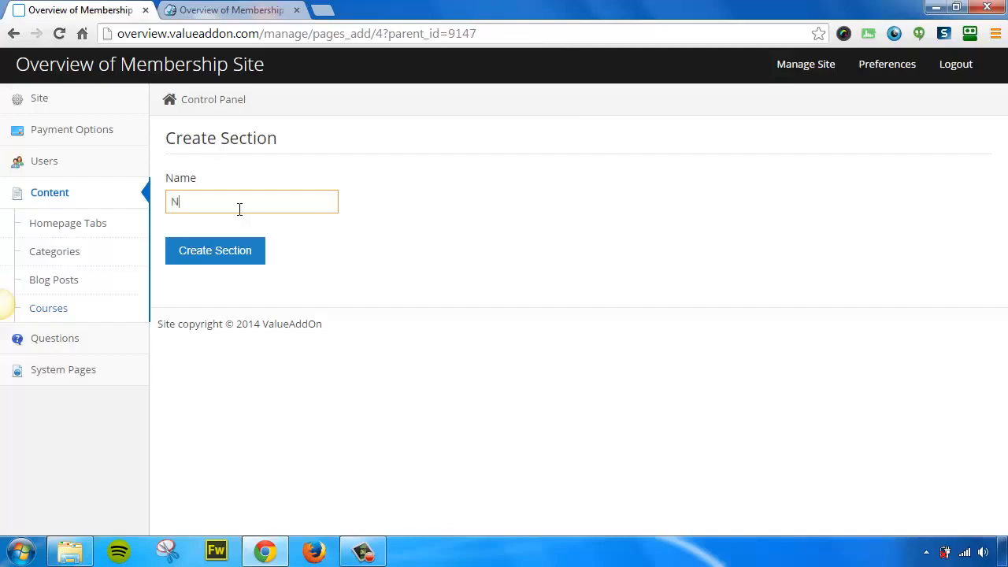
type("ew Section 2")
left_click(248, 260)
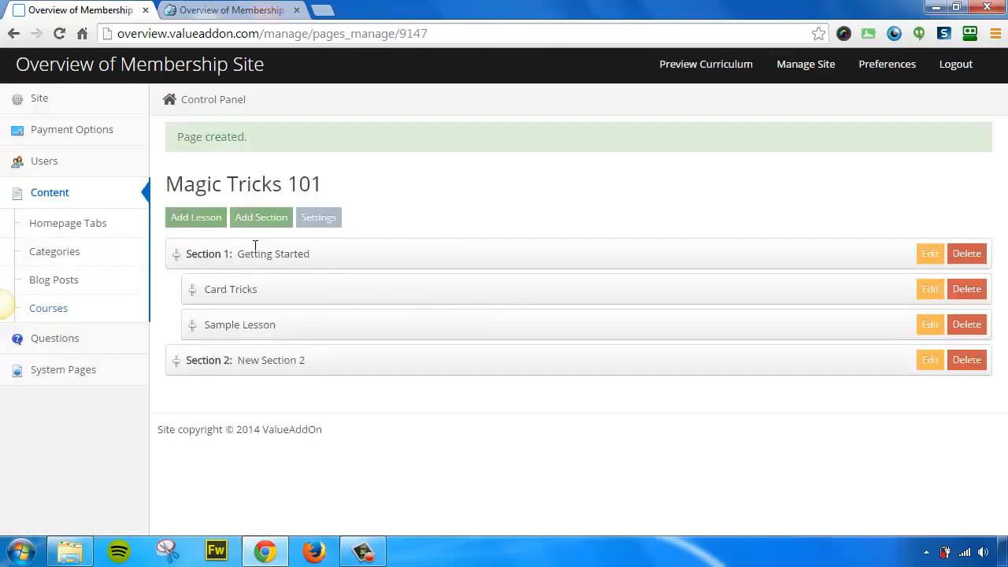
Step: Start a Video lesson in Magic Tricks 101 titled "Video lesson 2" with the summary "This is an example of a video lesson."
left_click(193, 221)
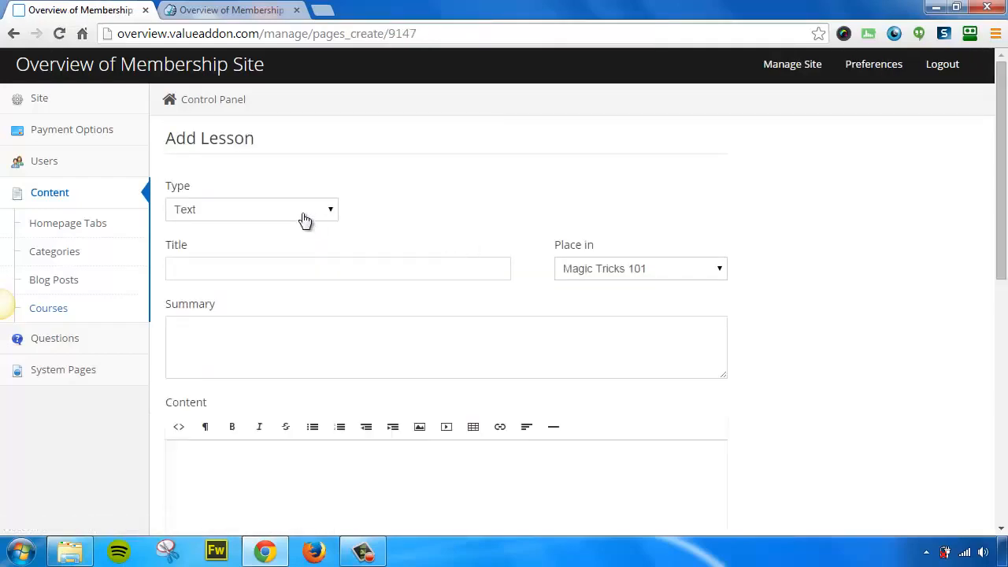
left_click(287, 215)
left_click(241, 253)
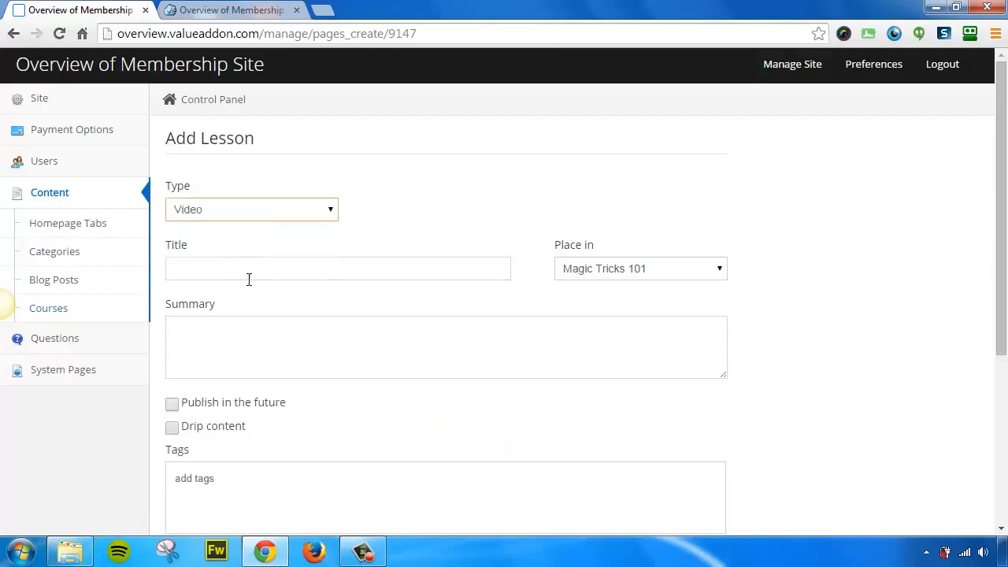
left_click(245, 272)
type("Video lesson 2")
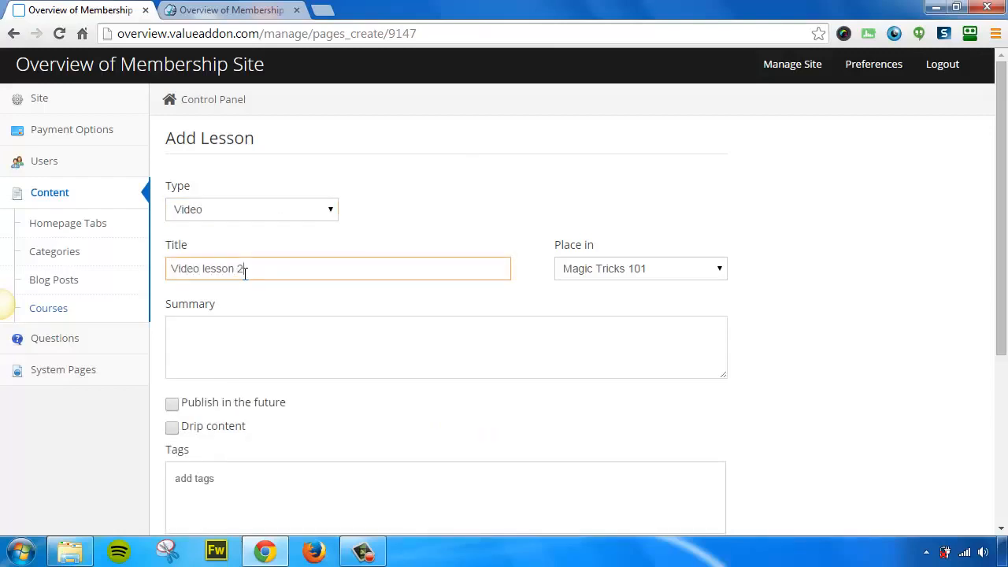
left_click(247, 326)
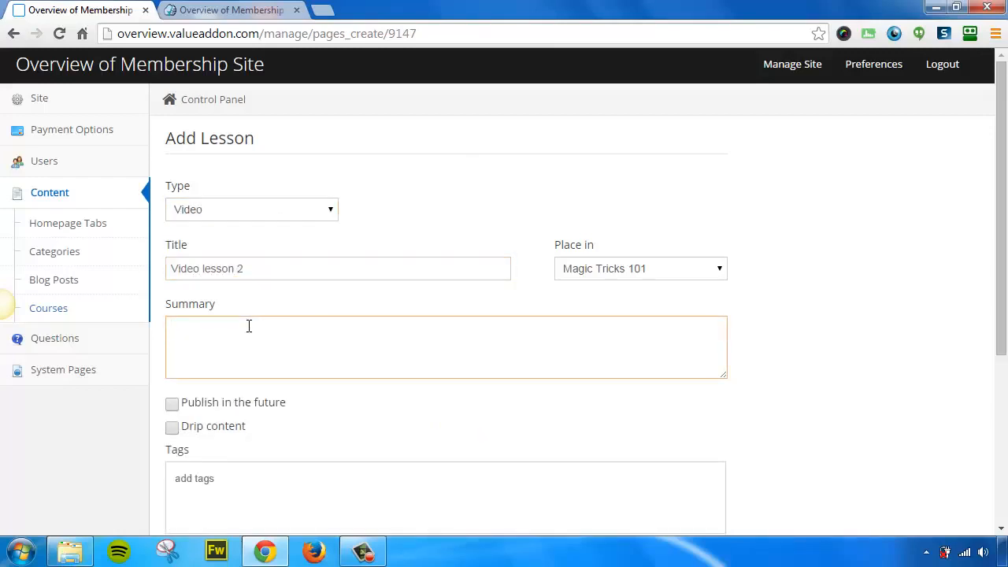
type("This is an exampo")
type("e of a video lesson.")
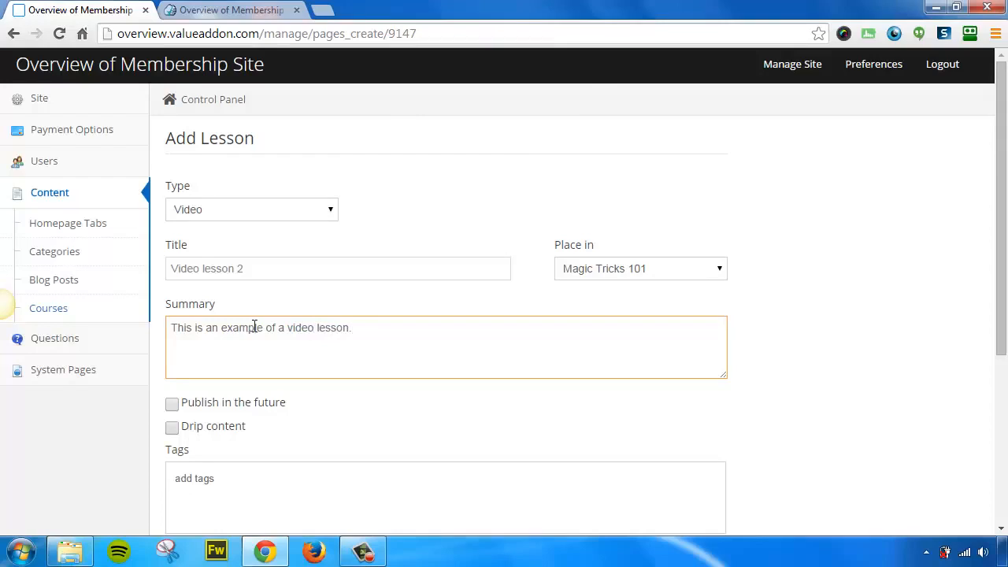
Step: Upload 2coin_through_table.mp4 from the 5min_upload_example folder as the lesson's file
scroll(260, 327, "down", 2)
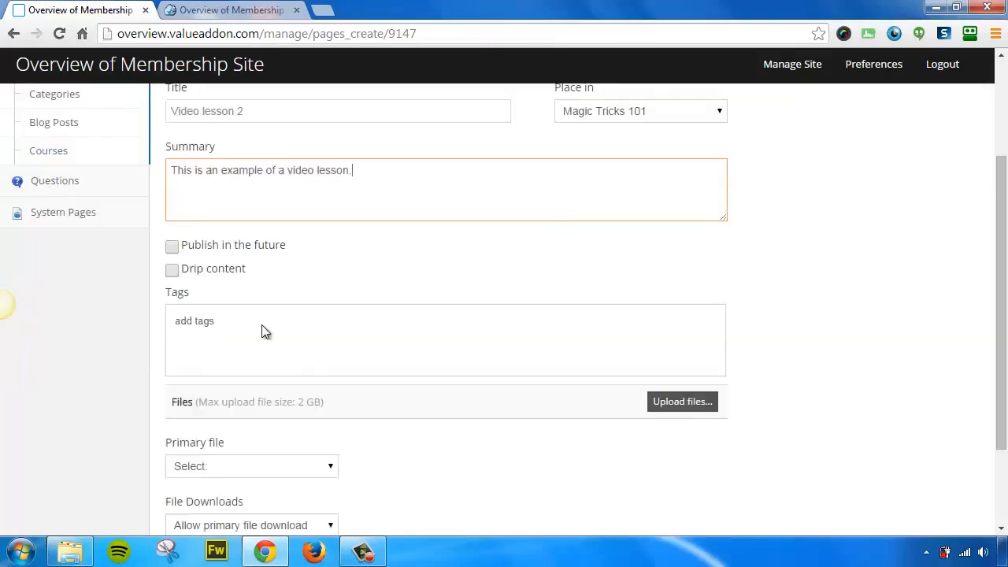
left_click(680, 403)
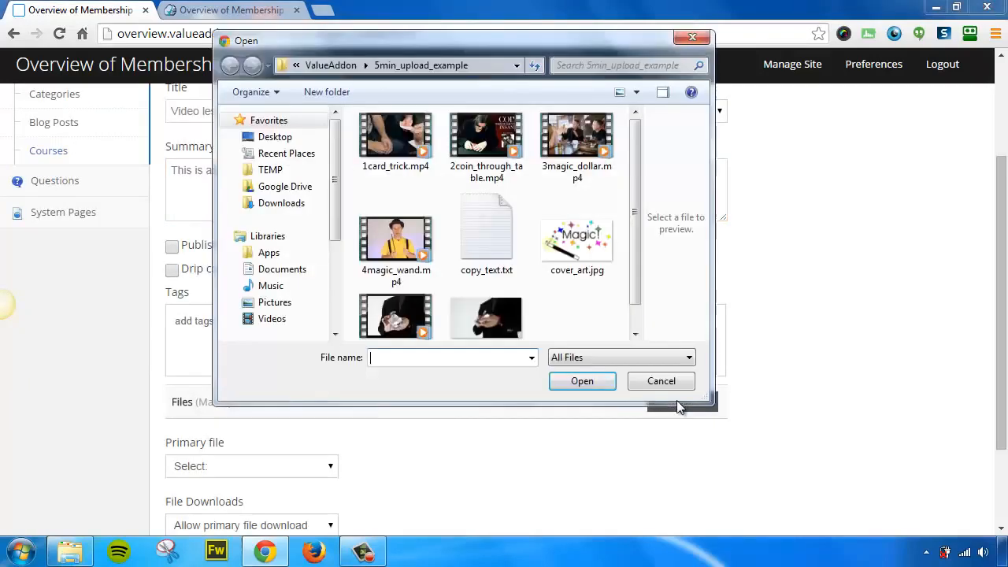
left_click(486, 136)
left_click(582, 381)
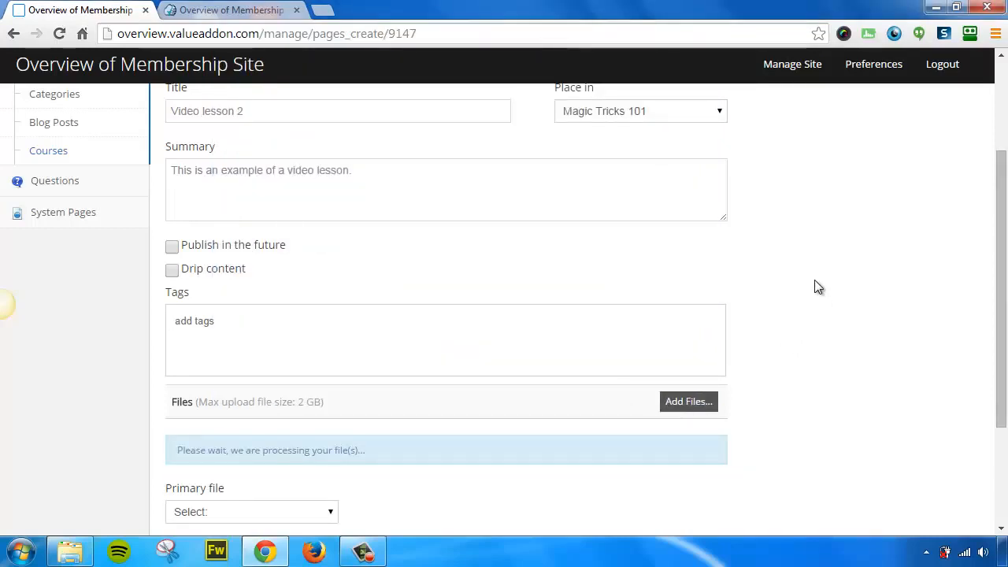
Step: Use 2coin_through_table.mp4 as the primary file of Video lesson 2 and publish the lesson
scroll(813, 303, "down", 3)
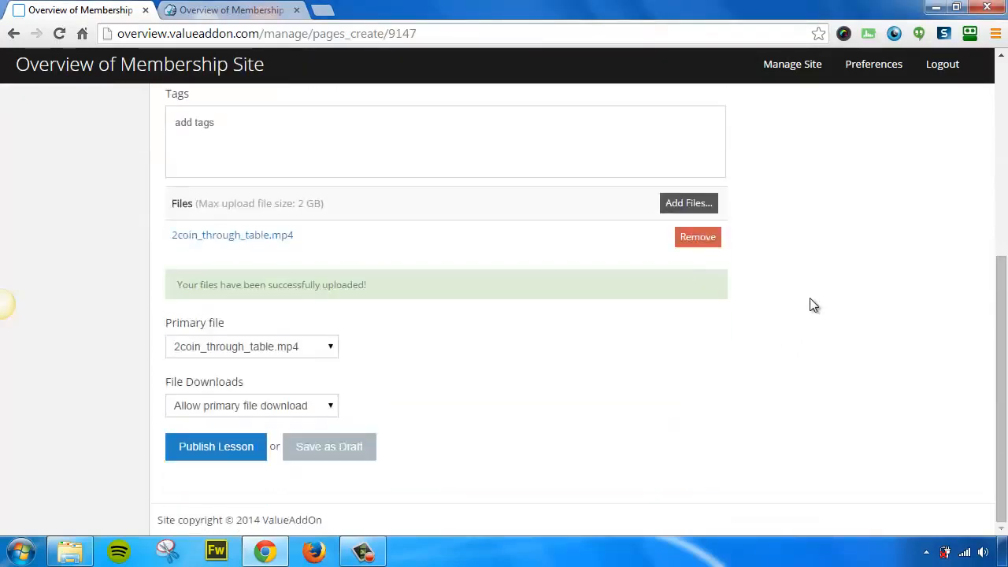
left_click(323, 352)
left_click(264, 378)
left_click(214, 447)
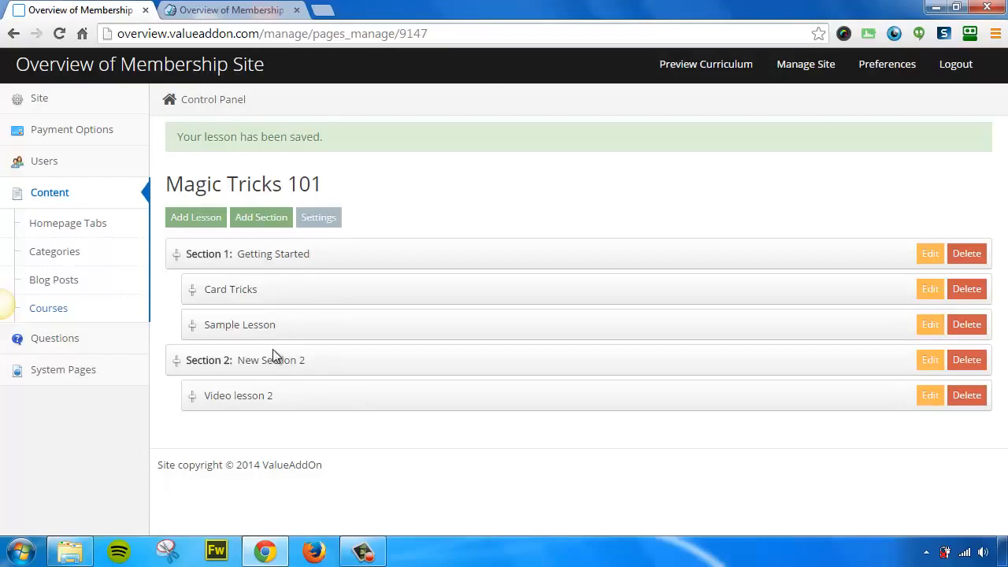
Step: Switch to the member view of Magic Tricks 101 and reload it to review the updated sections and lessons
left_click(230, 11)
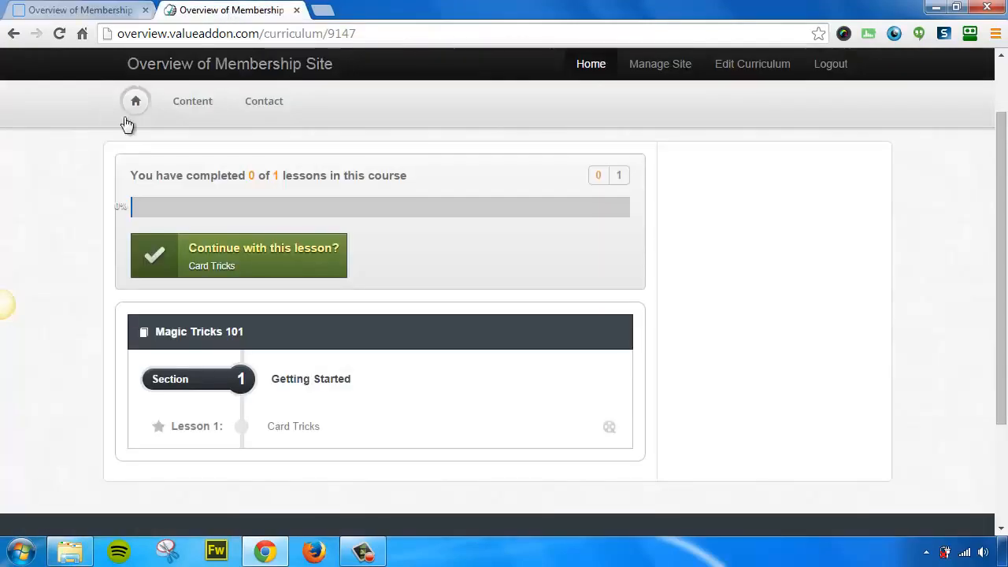
left_click(60, 33)
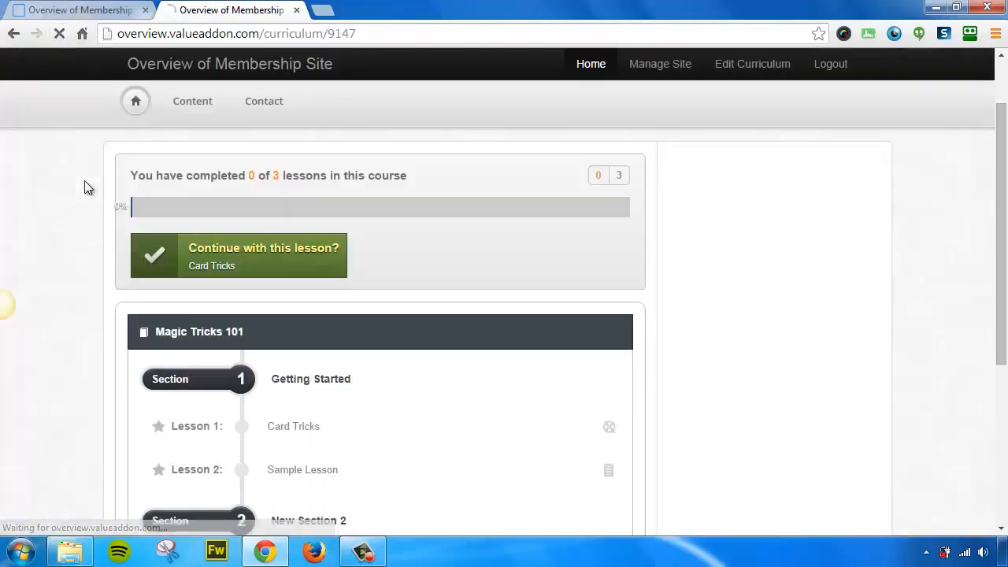
scroll(442, 252, "down", 2)
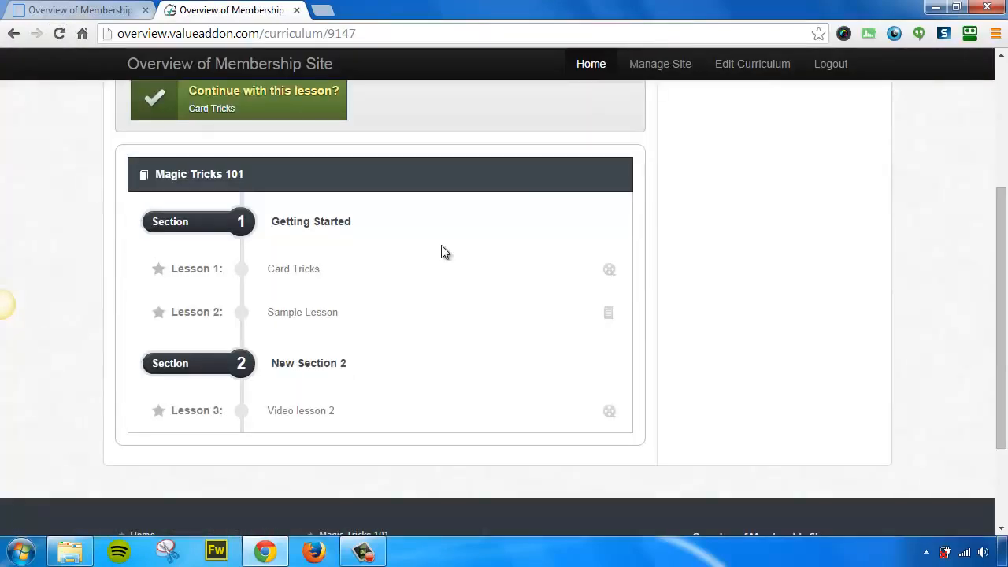
Step: Open the Card Tricks lesson as a member and check its video, downloads and private notes area
left_click(295, 273)
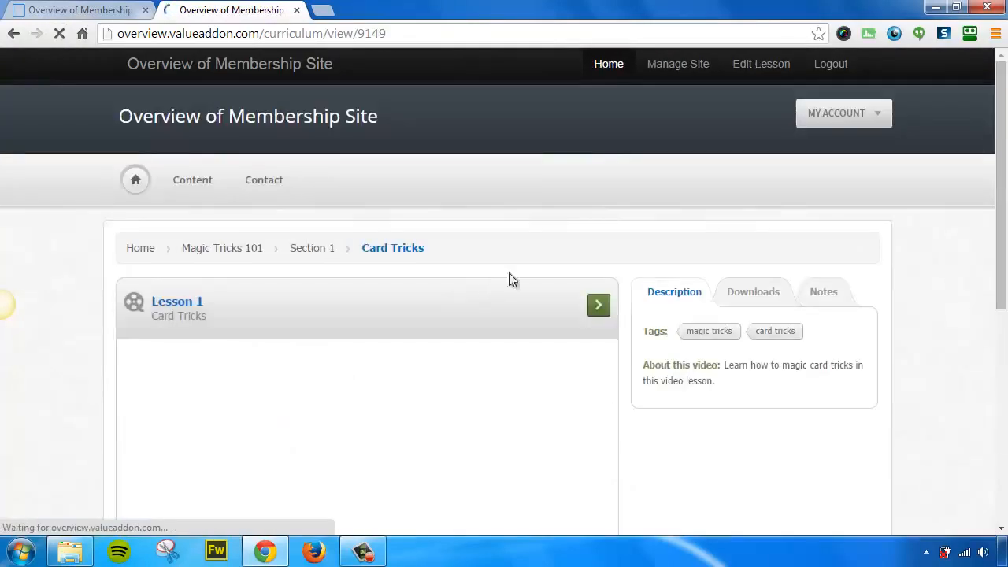
scroll(642, 264, "down", 1)
scroll(473, 398, "down", 1)
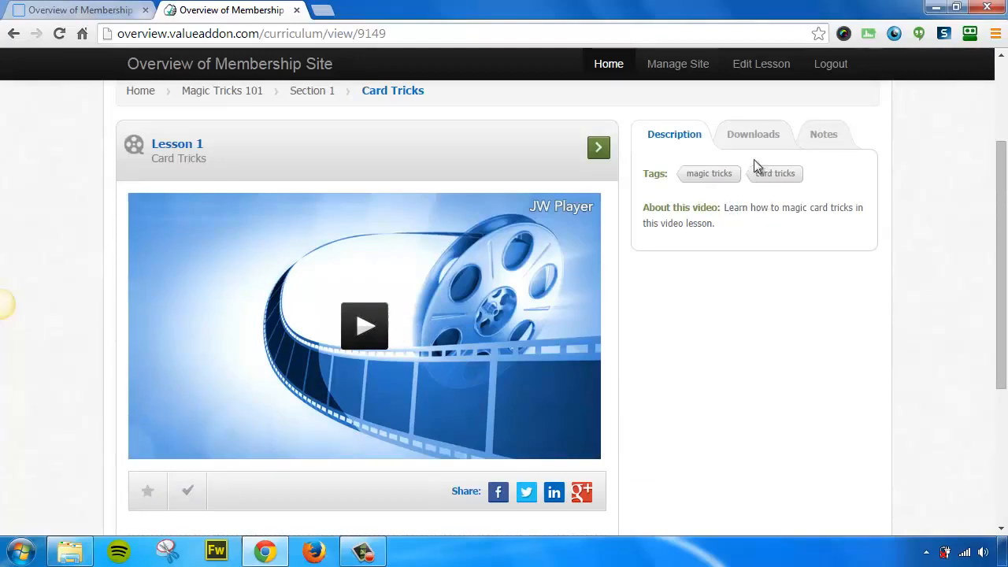
left_click(758, 136)
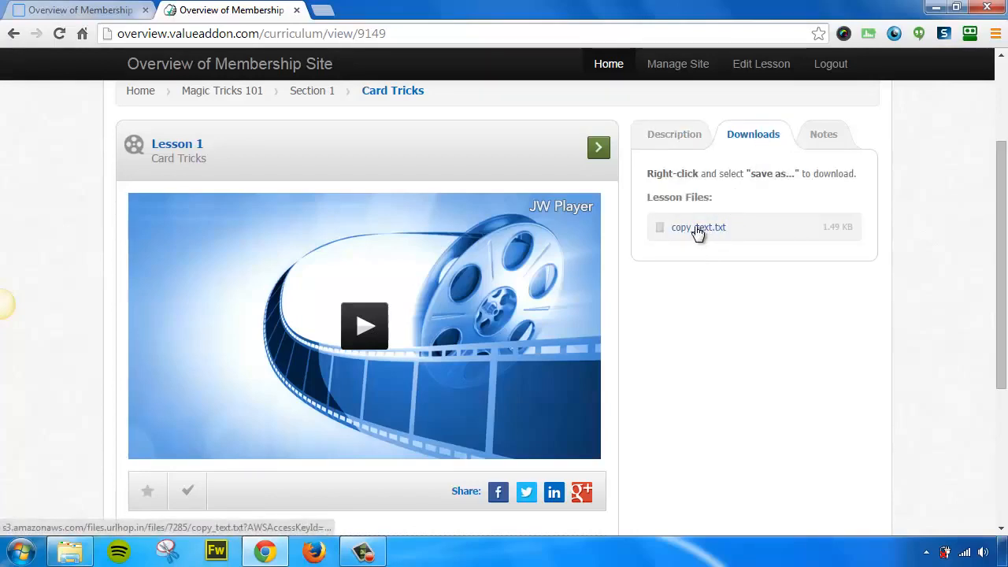
left_click(824, 136)
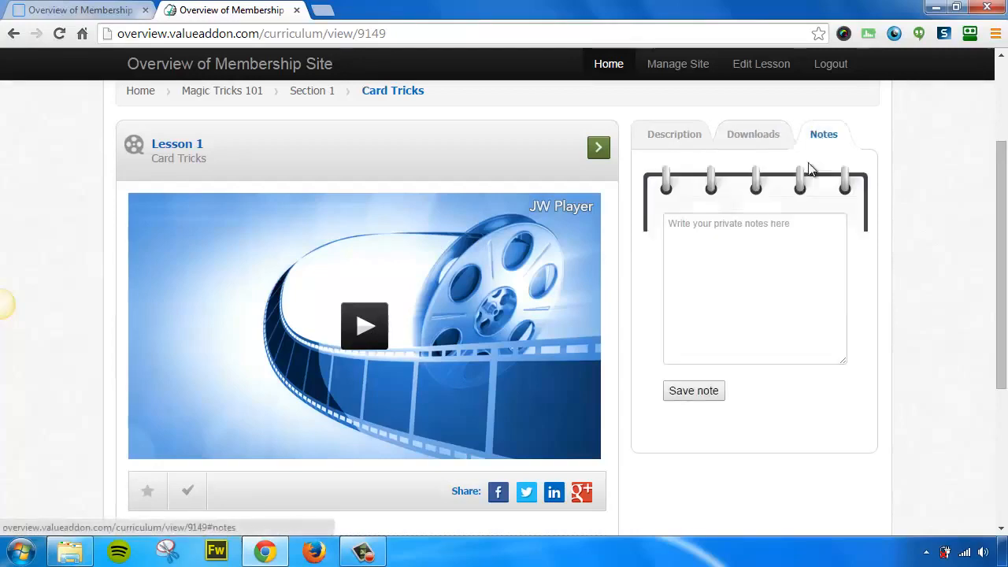
Step: Advance to Sample Lesson and check its text content, downloads and private notes area
left_click(599, 151)
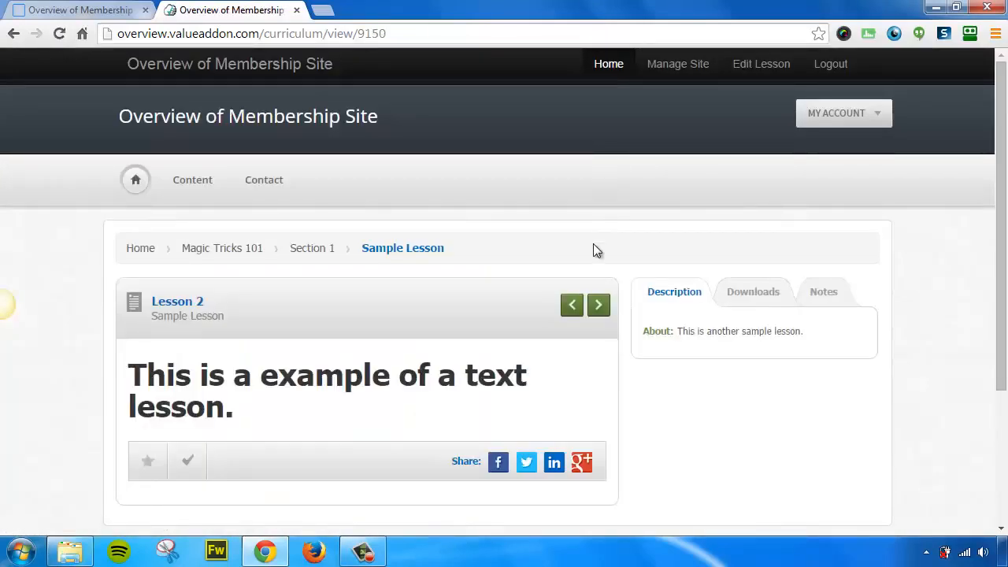
scroll(593, 244, "down", 1)
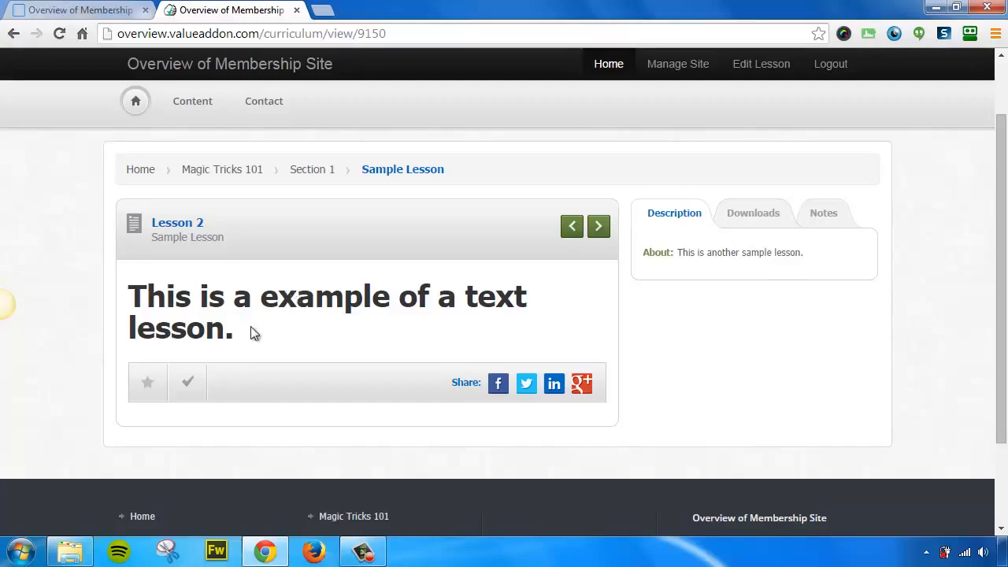
left_click(750, 214)
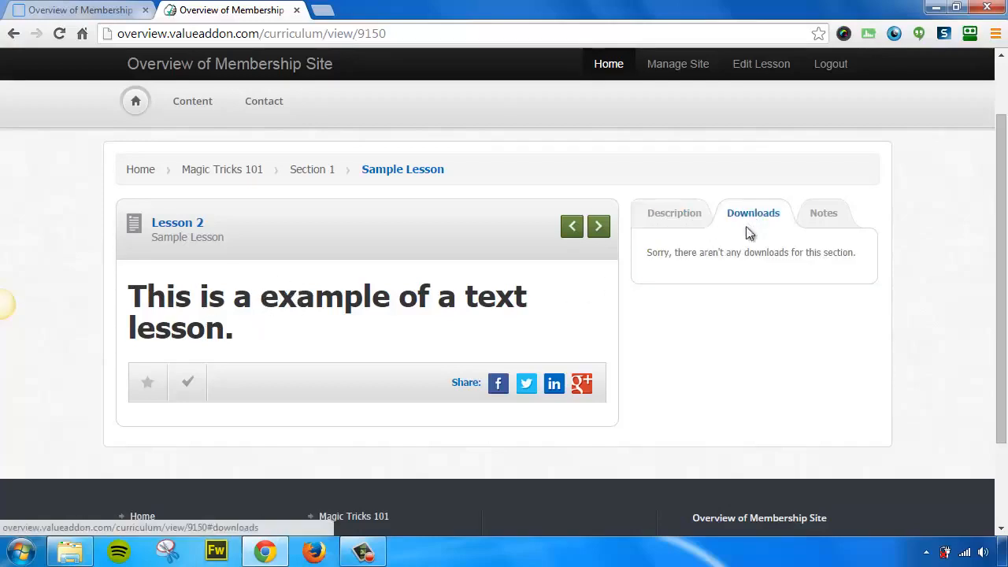
left_click(823, 214)
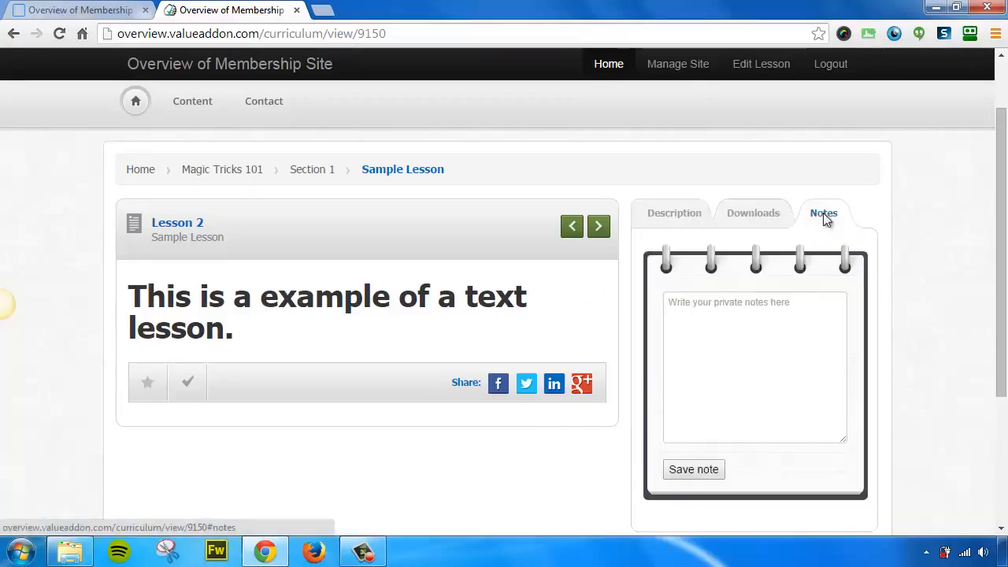
Step: View Video lesson 2 and return to the Magic Tricks 101 course overview to check the lesson progress
left_click(600, 228)
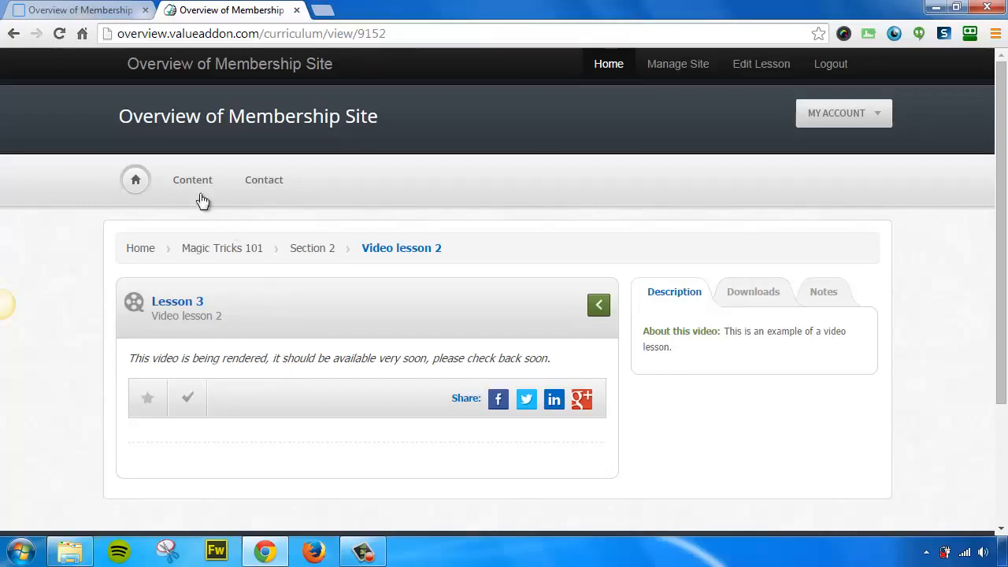
mouse_move(197, 187)
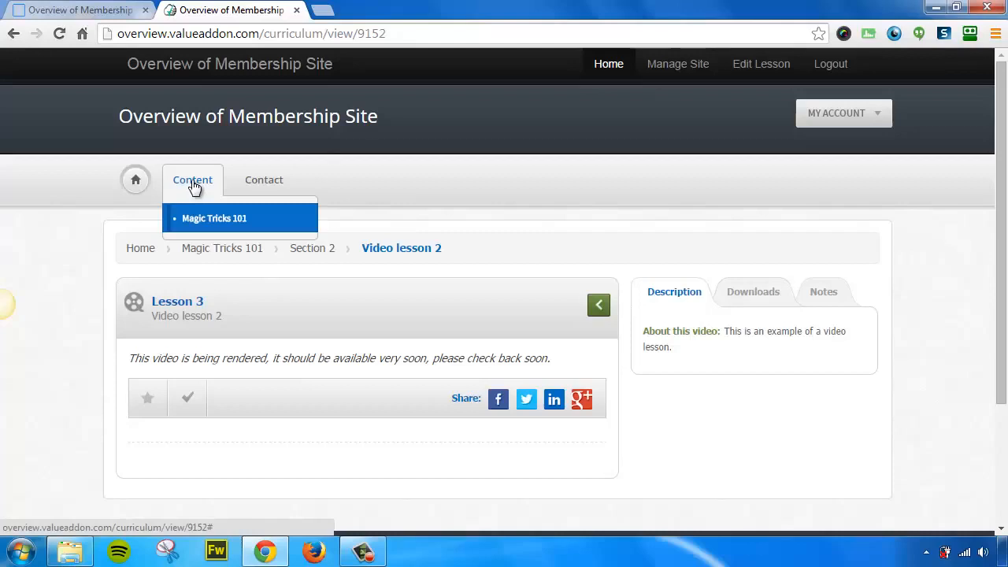
left_click(196, 187)
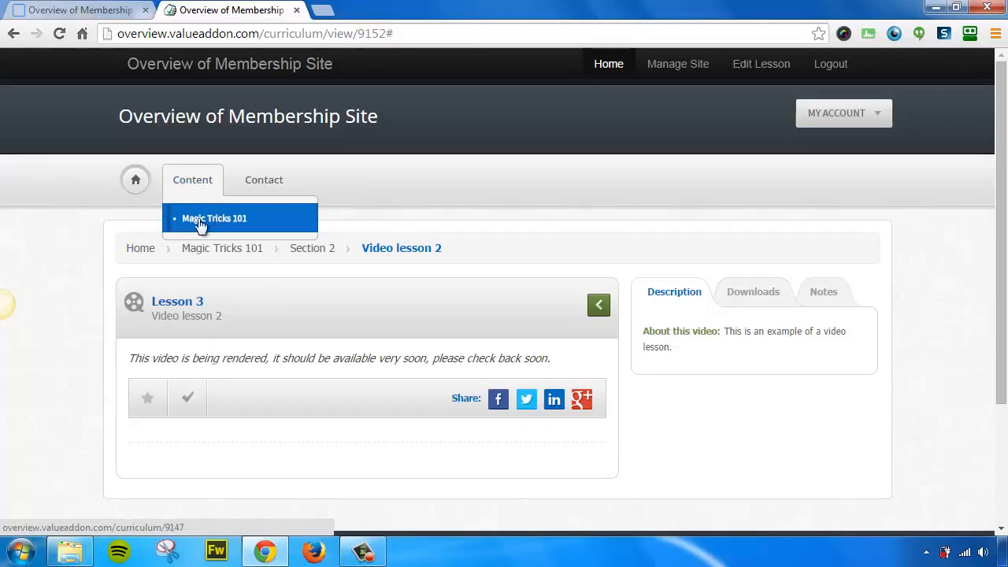
left_click(203, 224)
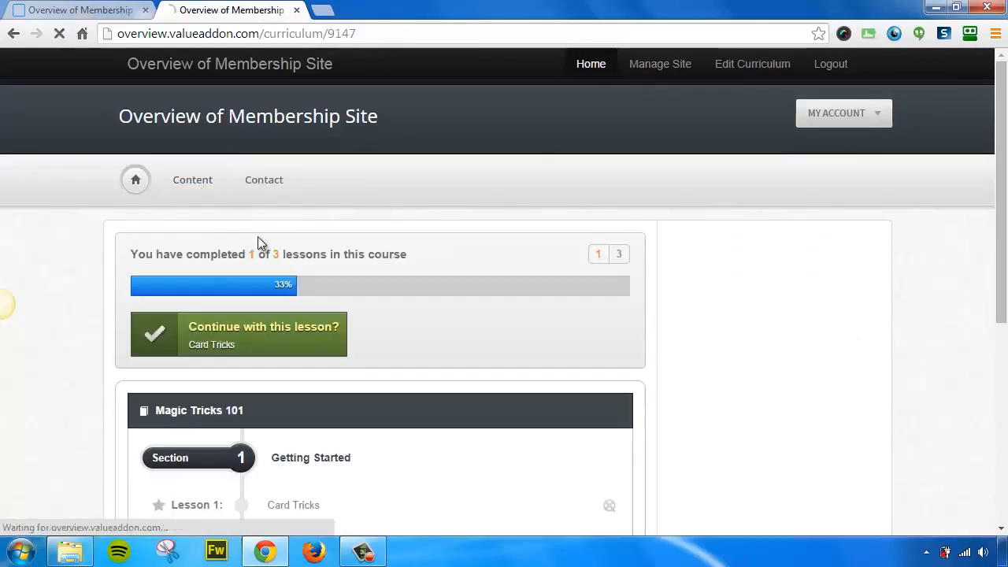
Step: Open Magic Tricks 101 from the available courses on the member homepage and review its progress and lesson list
left_click(136, 182)
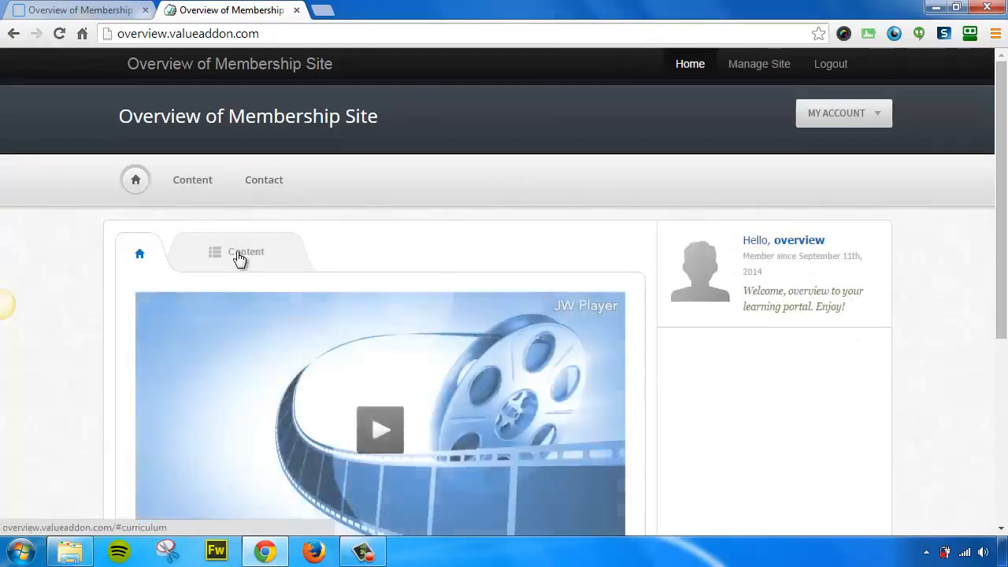
left_click(240, 254)
scroll(425, 272, "down", 1)
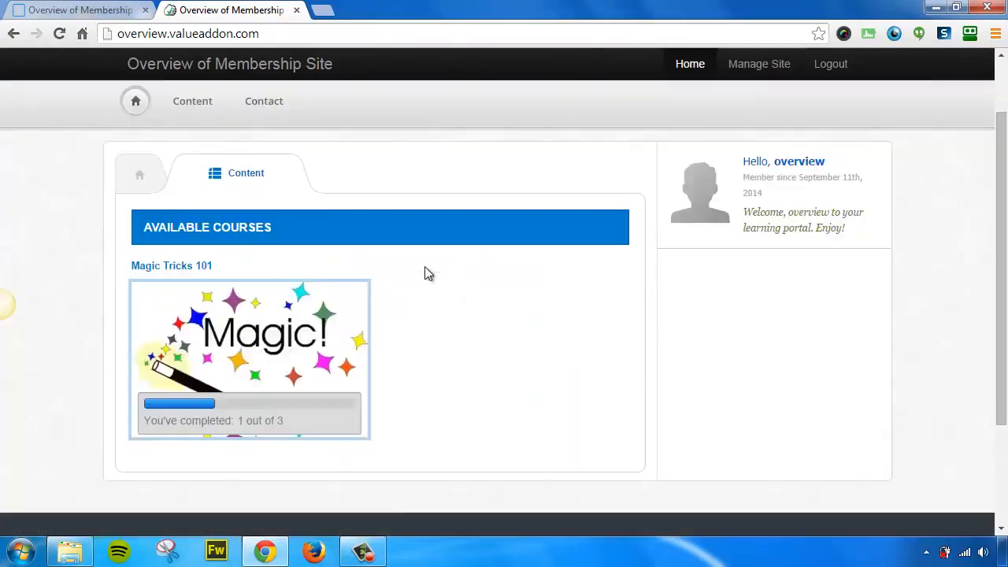
mouse_move(259, 320)
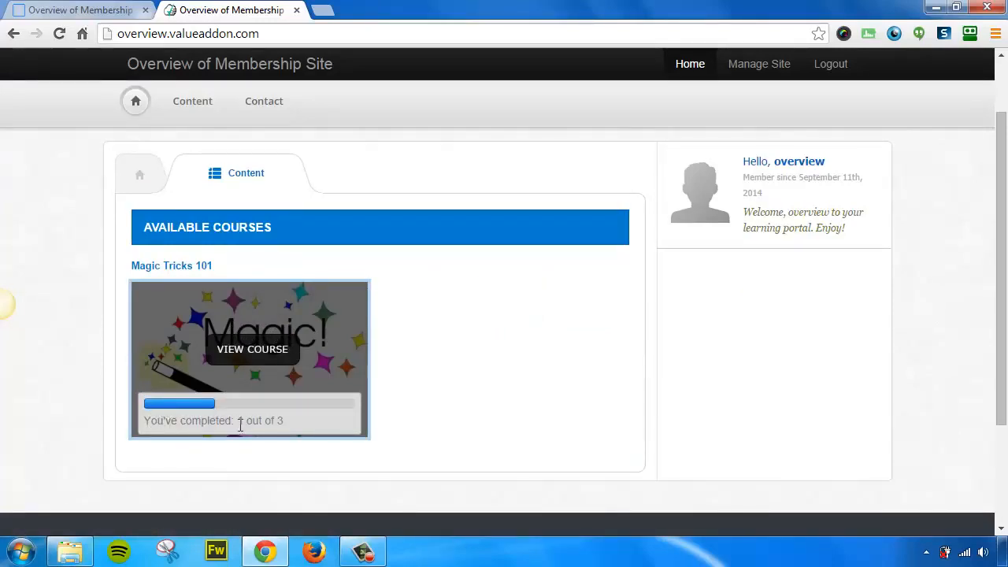
left_click(257, 350)
scroll(425, 339, "down", 2)
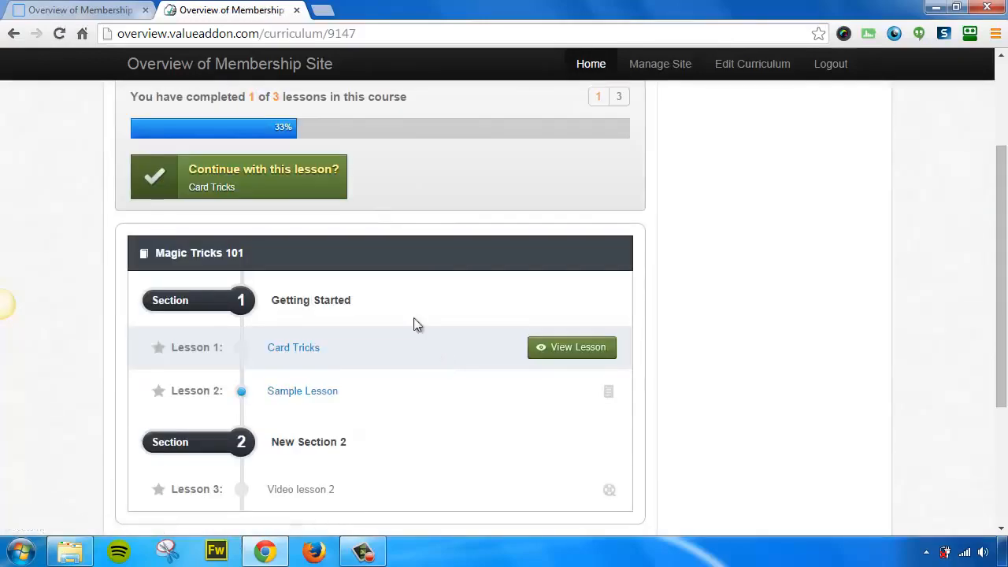
scroll(402, 318, "up", 2)
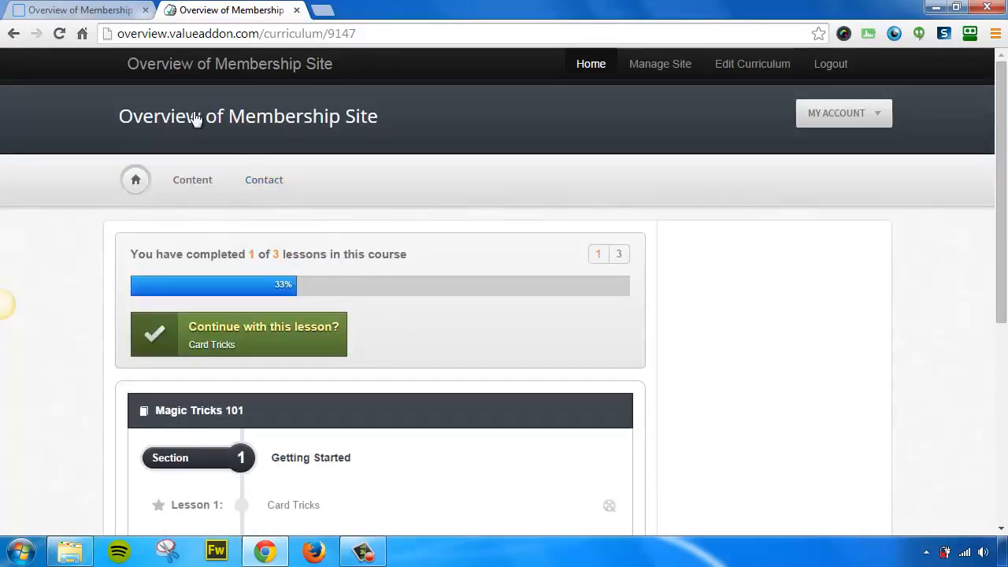
Step: Return to the member homepage and examine the Magic Tricks 101 entry among the available courses
left_click(101, 11)
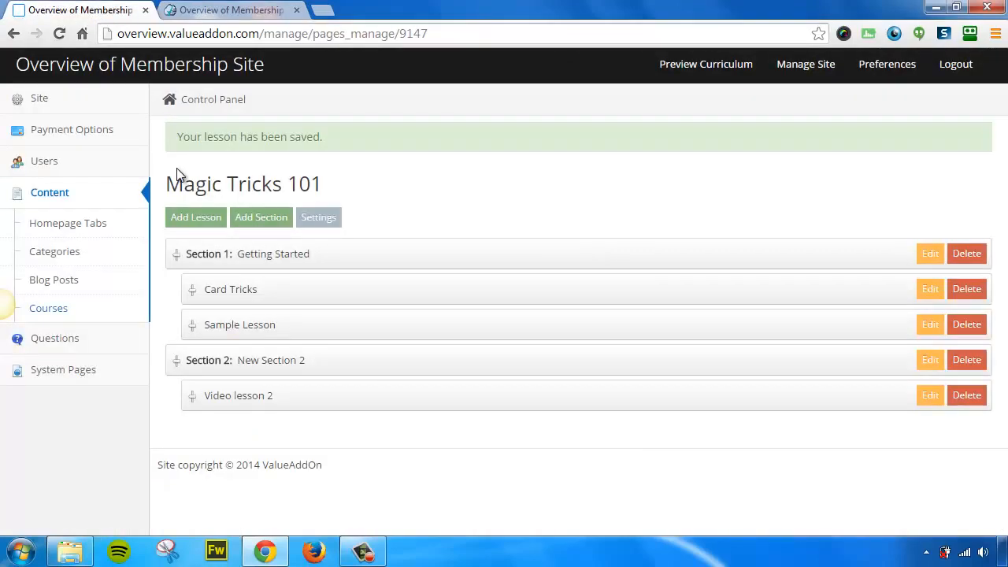
left_click(224, 10)
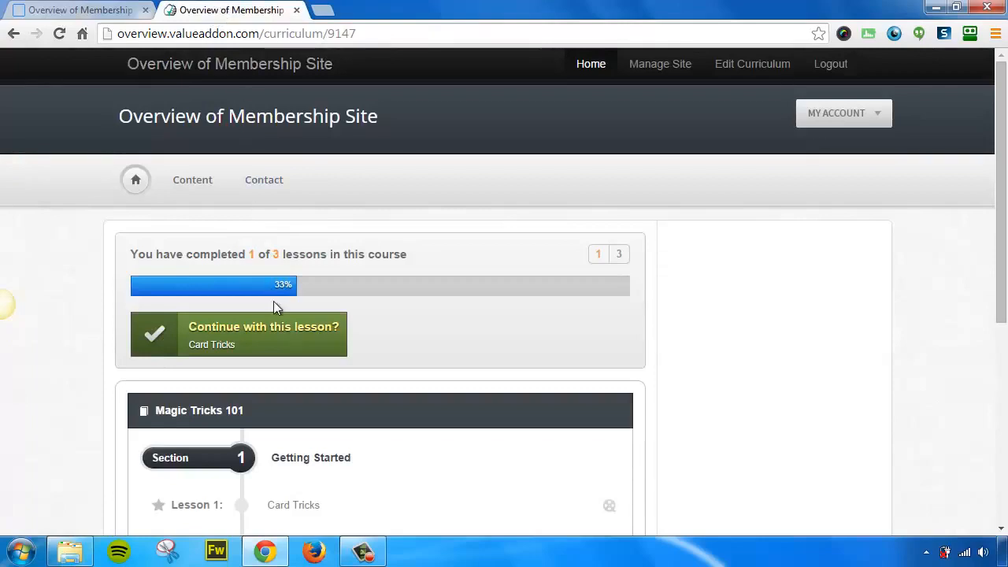
right_click(54, 216)
left_click(76, 221)
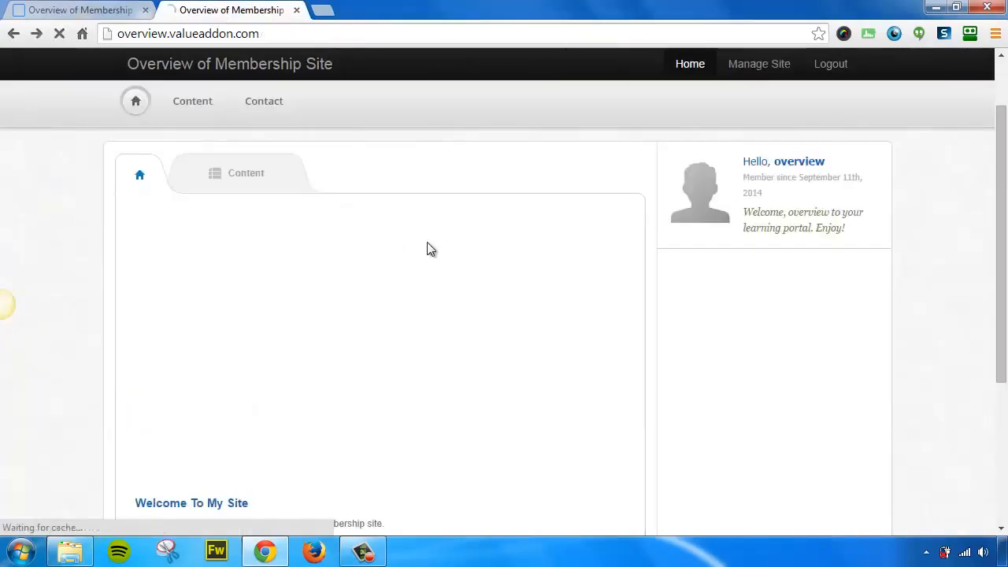
left_click(240, 176)
mouse_move(270, 347)
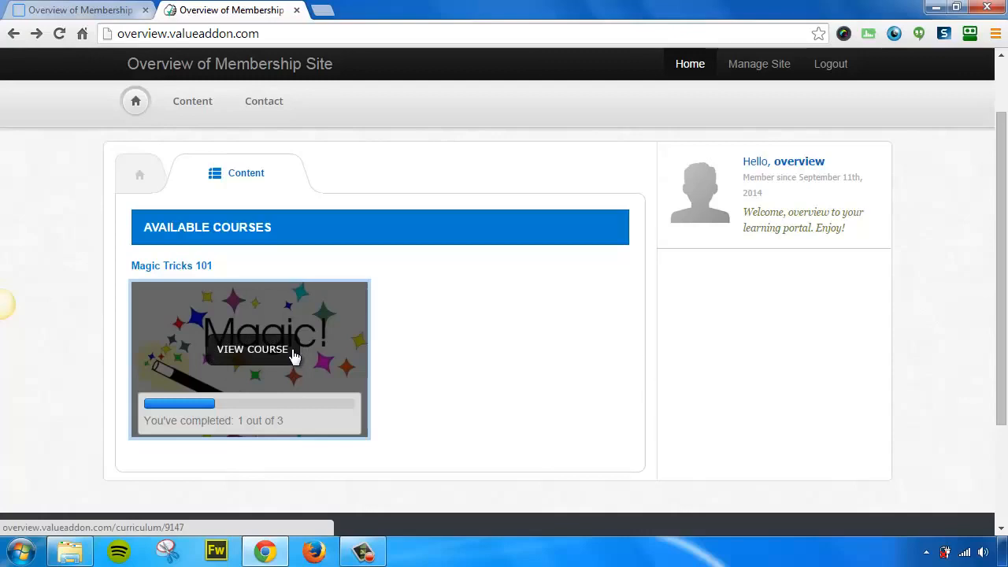
Step: Return to the site management page and create a blog category named "Video Downloads"
left_click(71, 11)
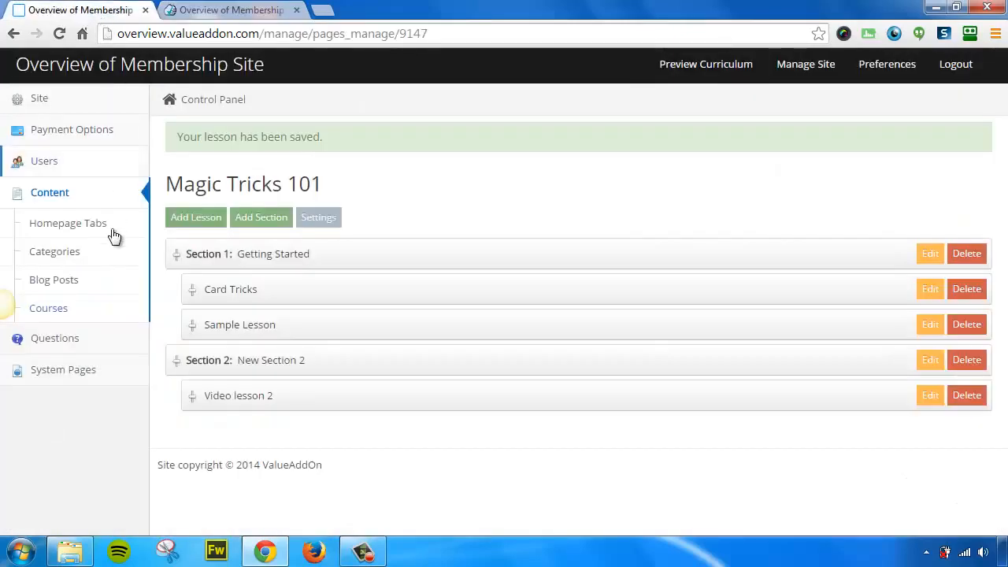
left_click(78, 282)
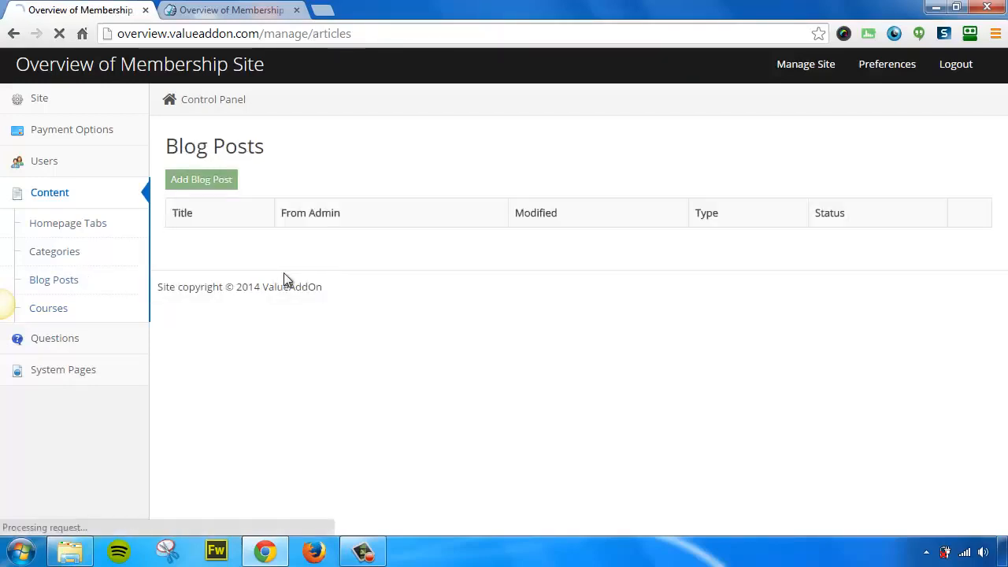
left_click(210, 182)
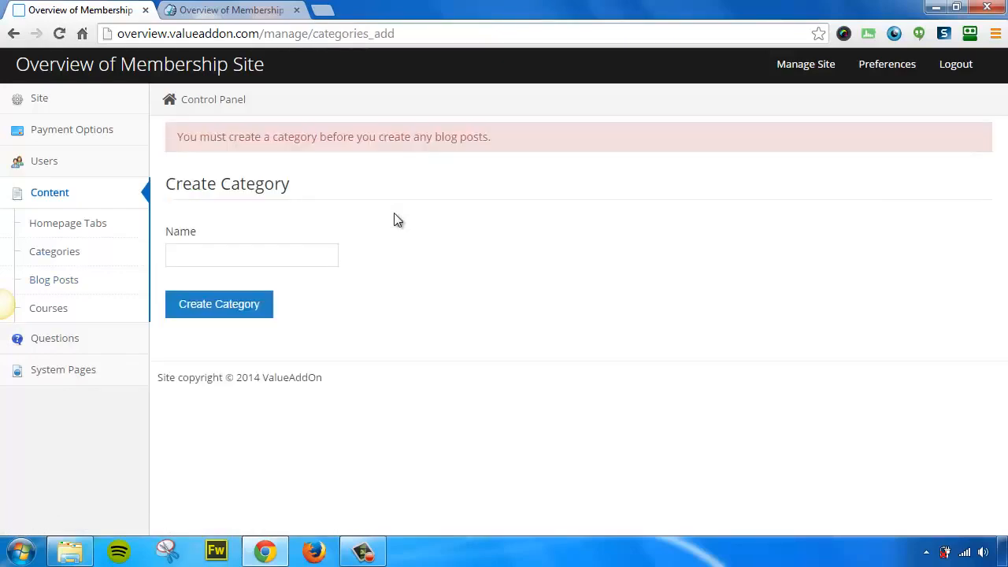
left_click(270, 256)
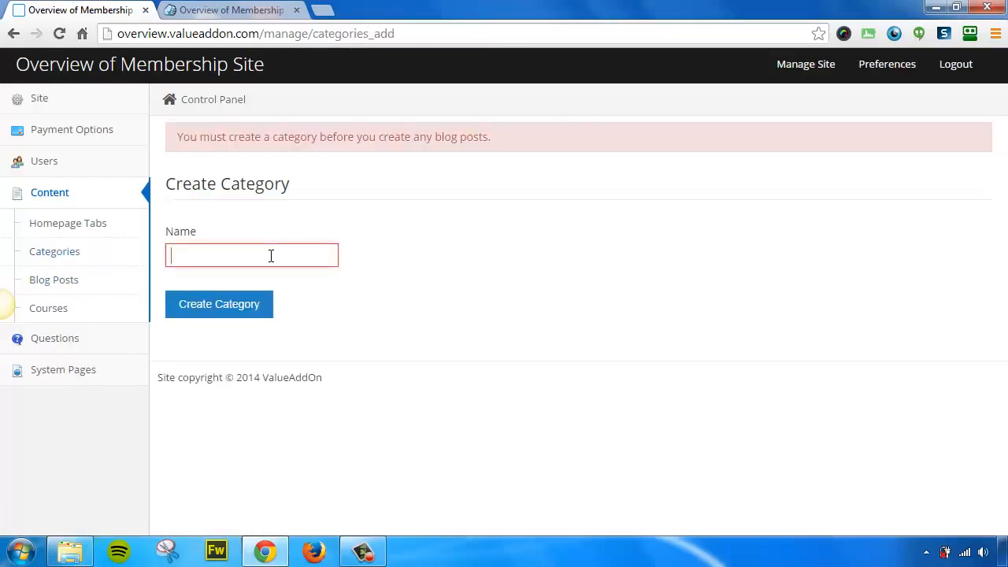
type("Video Downlo")
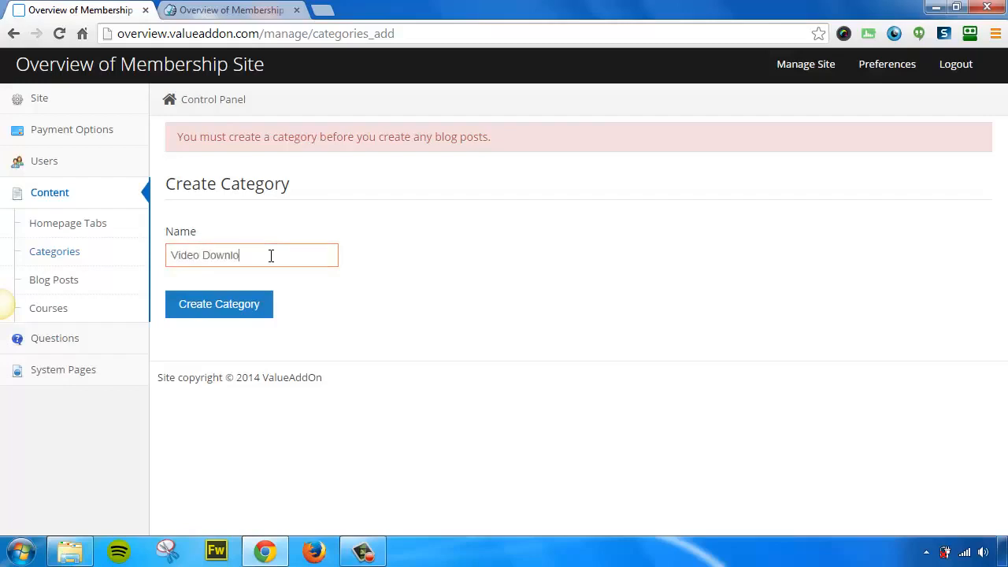
type("ads")
left_click(218, 309)
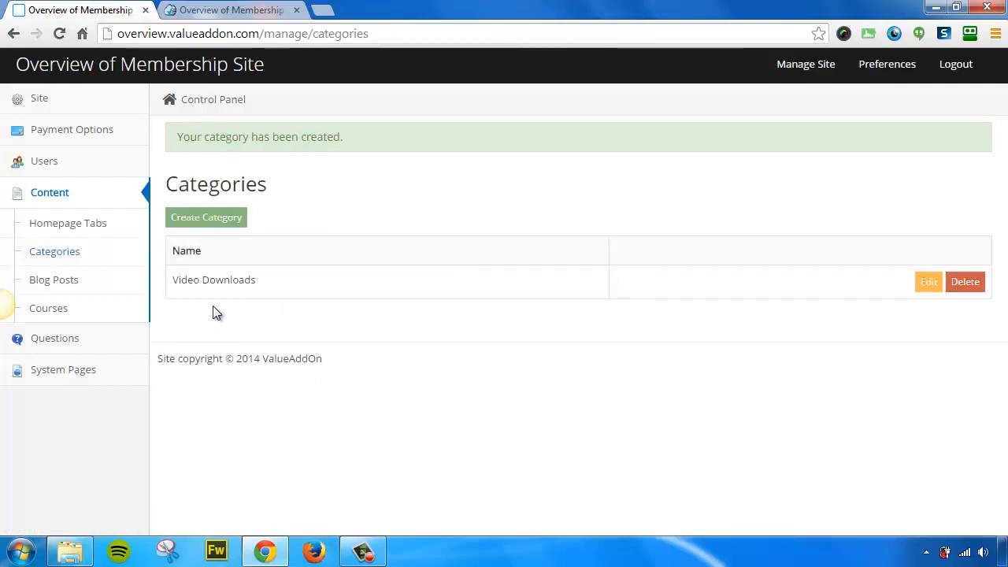
Step: Start a new Text blog post in the Video Downloads category titled "This is a sample video download blog post"
left_click(84, 282)
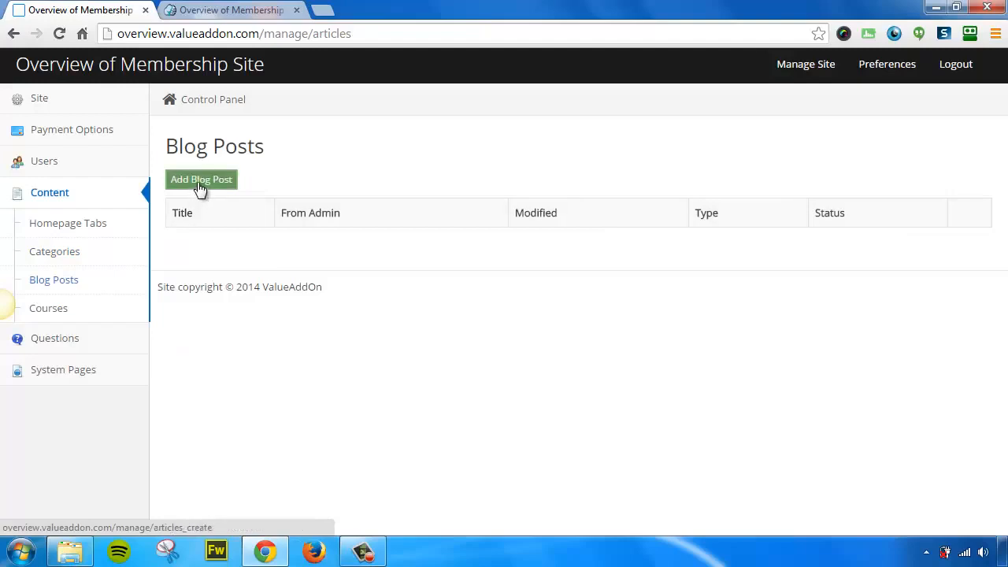
left_click(200, 183)
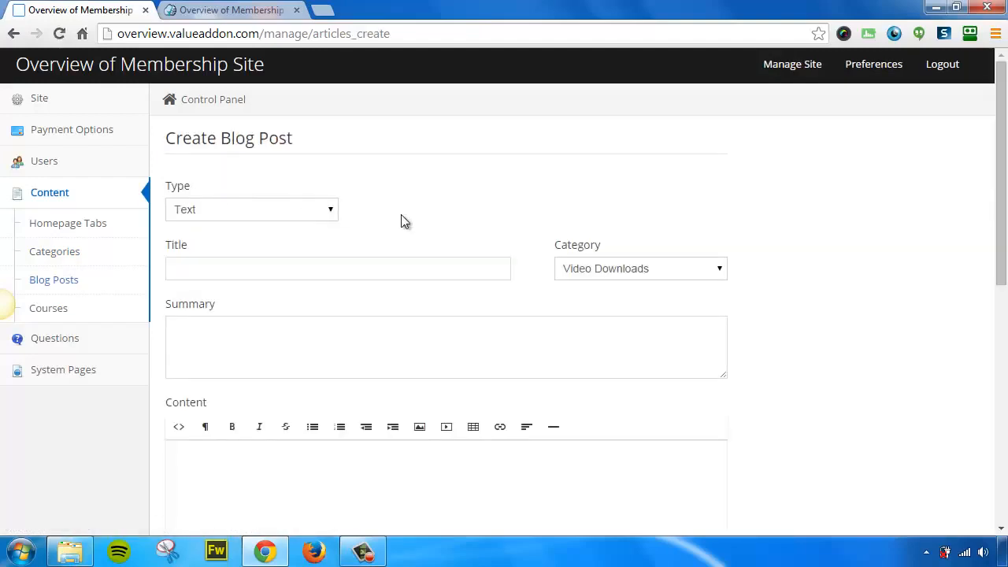
left_click(327, 212)
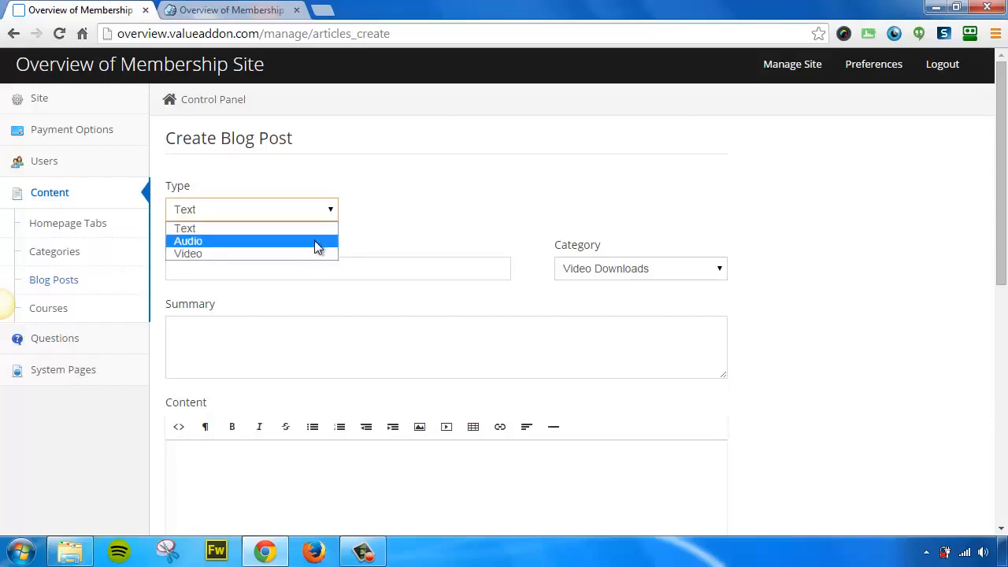
left_click(313, 230)
left_click(307, 263)
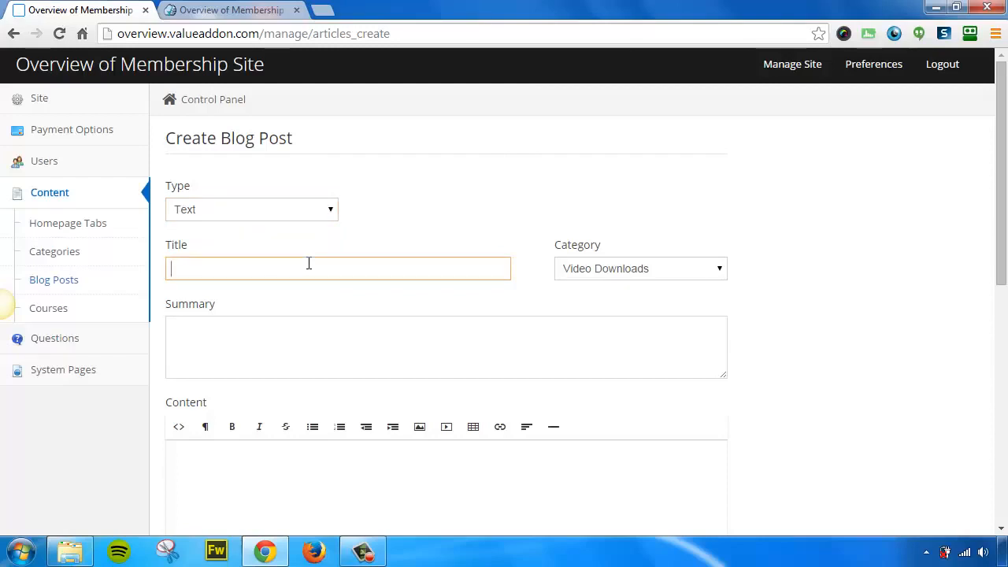
type("This is a sample video download ")
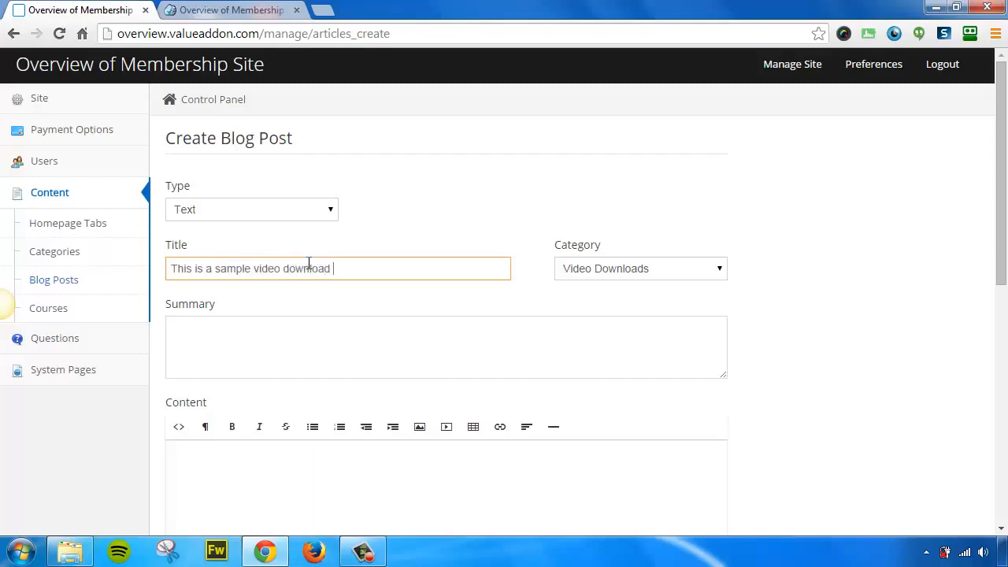
type("blog post")
Step: Enter the post summary "Download your video file in the tab to the right!" and the content "Did you download your video file."
key("Tab")
type("Download your")
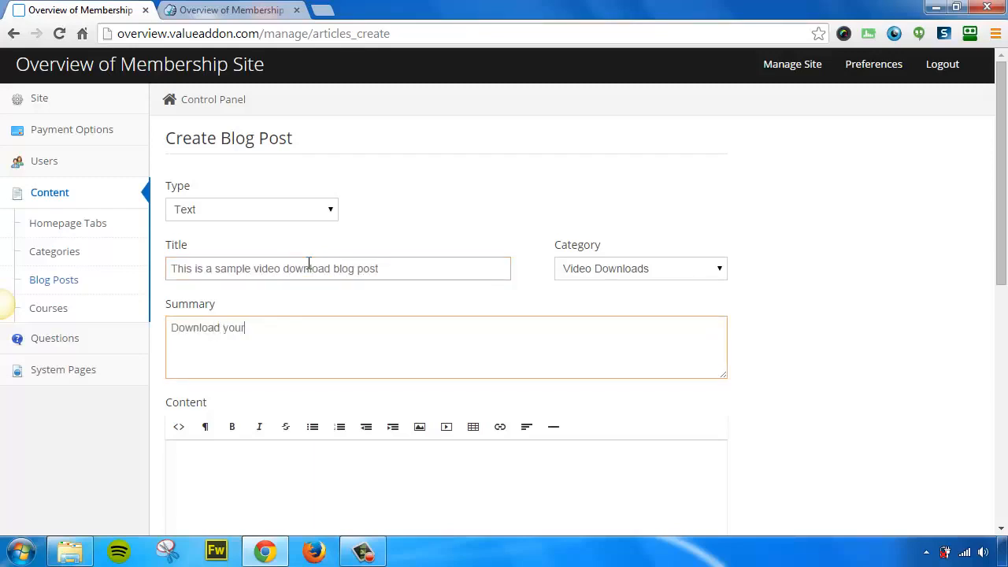
type(" video file in the tab to the right!")
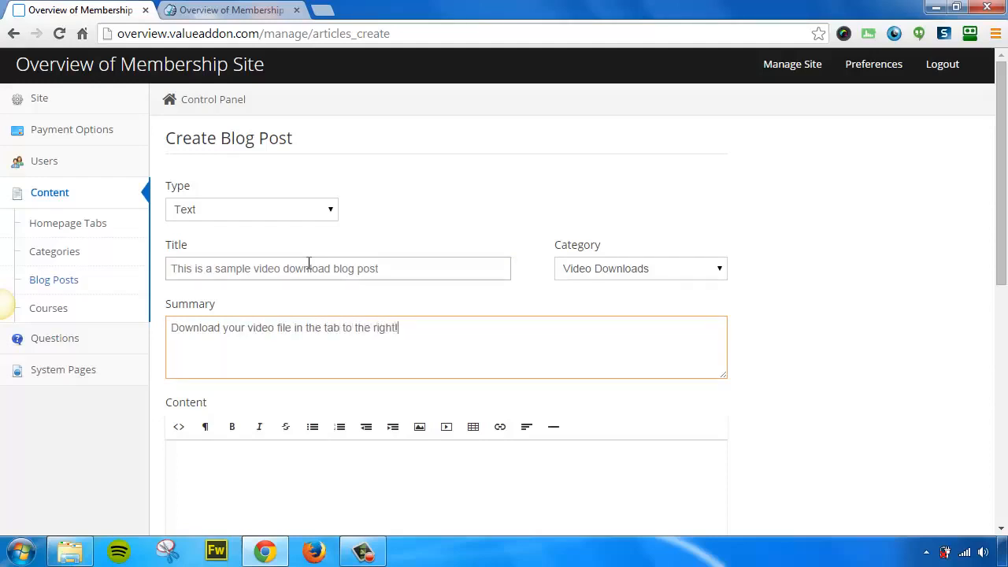
scroll(419, 295, "down", 2)
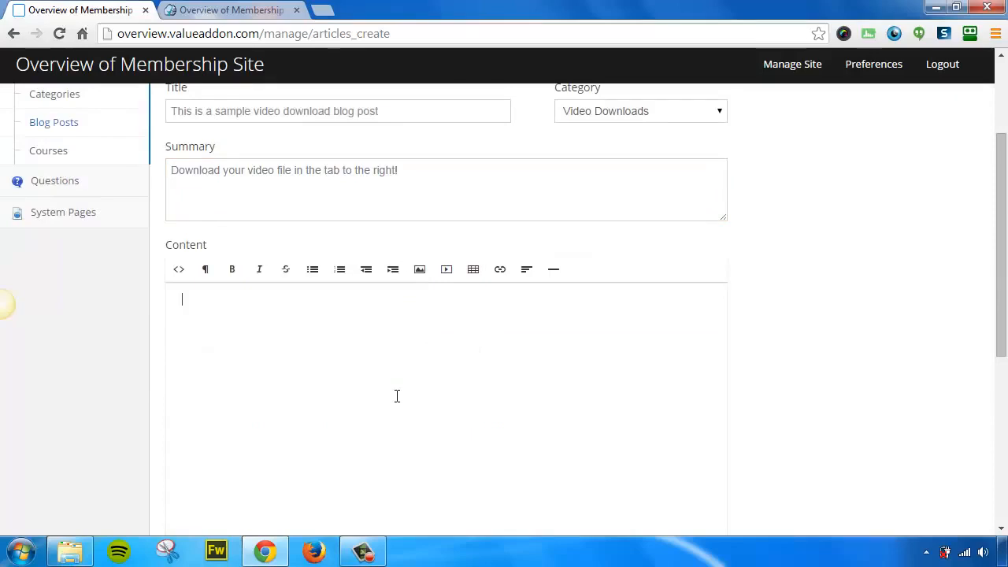
type("Did you download your video file.")
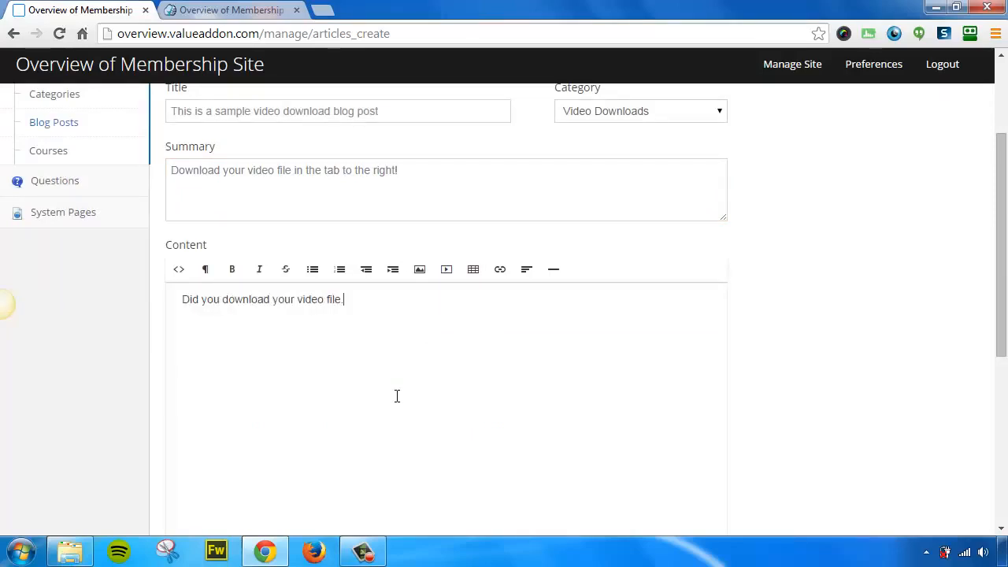
Step: Upload 1card_trick.mp4 to the sample video download post and publish it
scroll(456, 326, "down", 4)
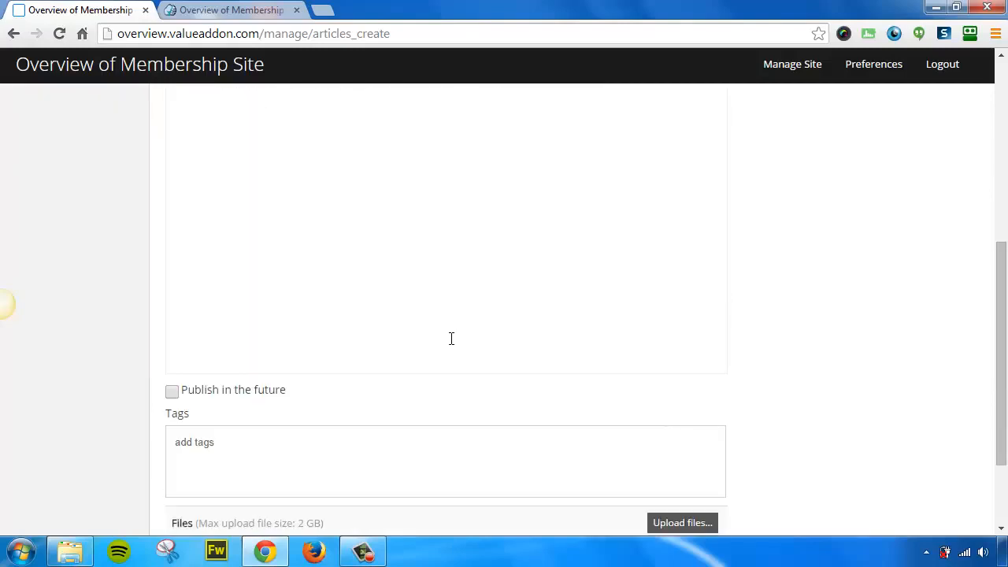
scroll(463, 356, "down", 1)
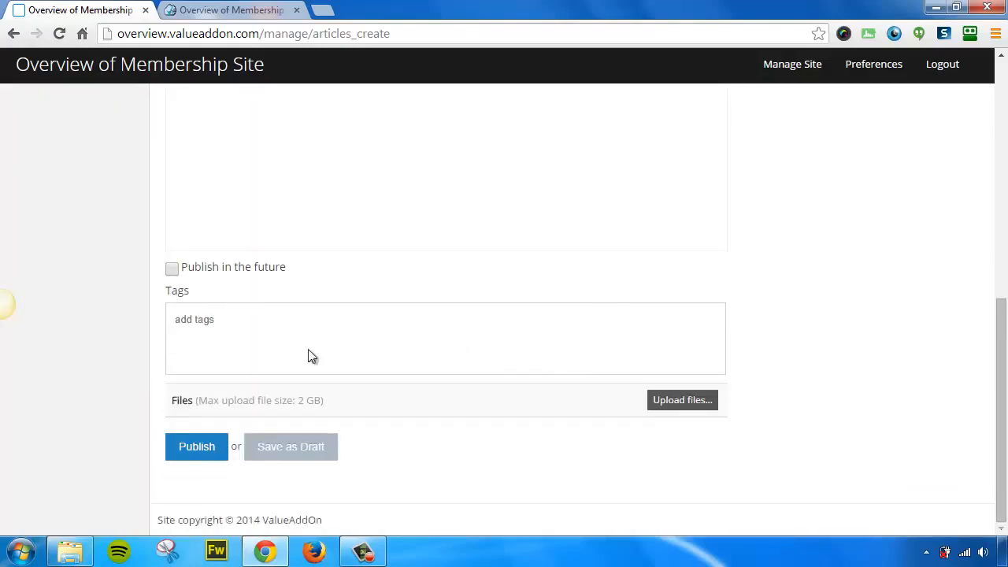
left_click(682, 402)
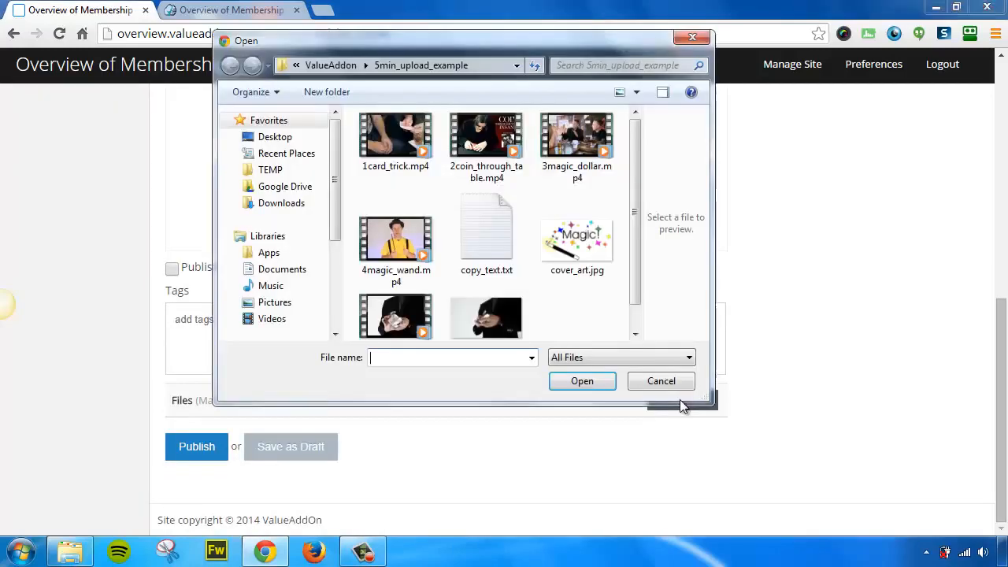
left_click(416, 163)
left_click(583, 381)
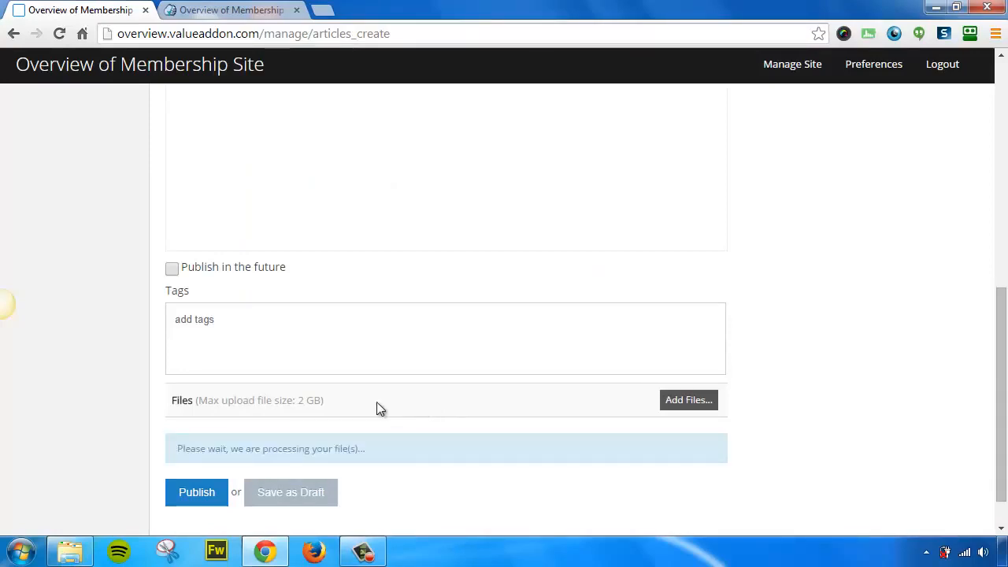
scroll(318, 382, "down", 1)
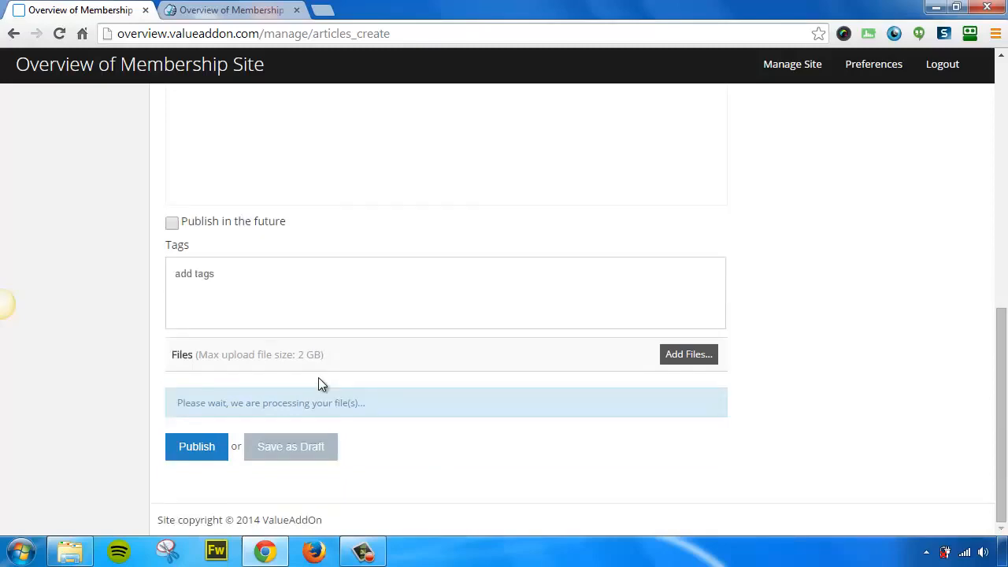
left_click(206, 486)
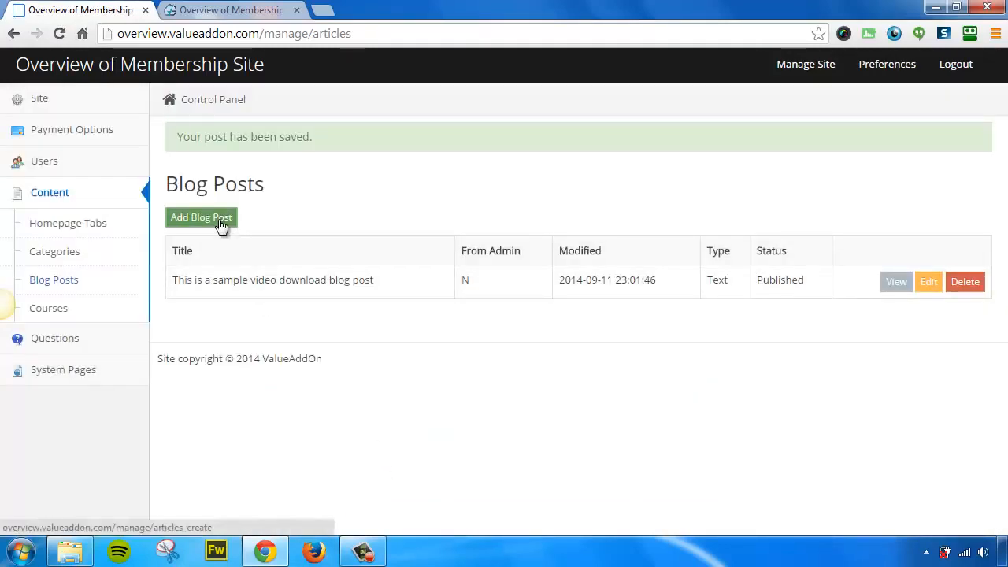
Step: Start a Video blog post titled "This is a video post again." with the summary "Another example goes here."
left_click(217, 224)
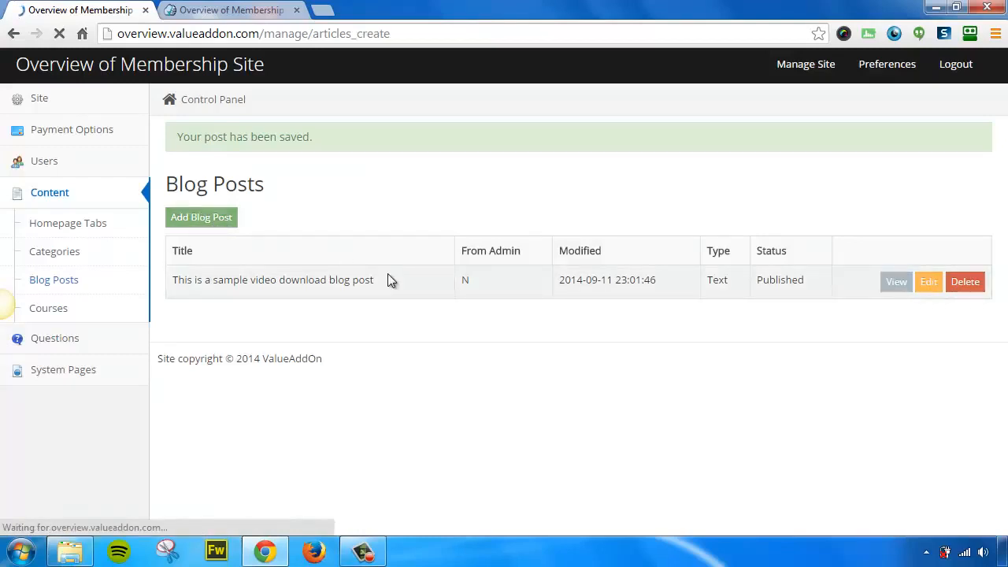
left_click(268, 209)
left_click(258, 250)
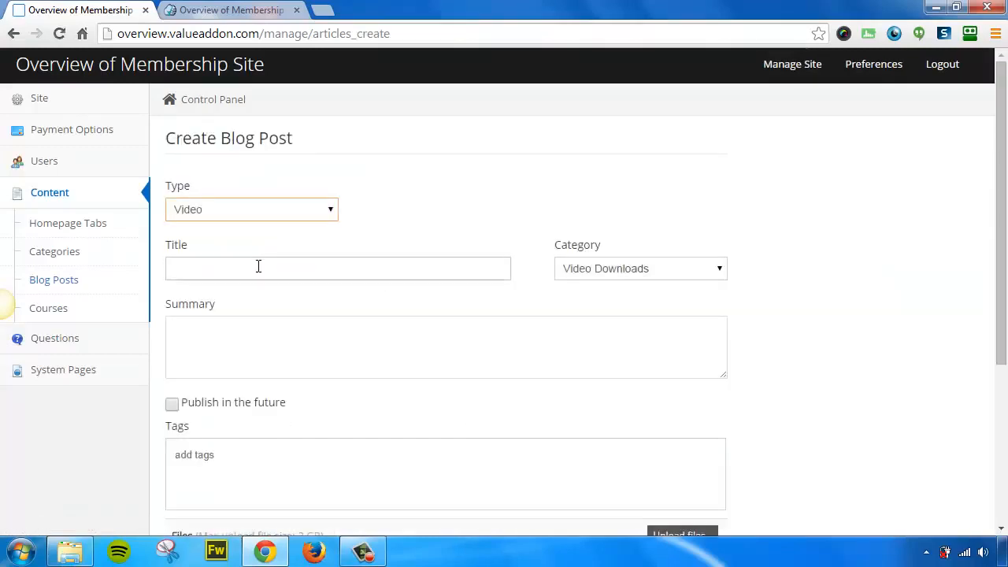
left_click(257, 267)
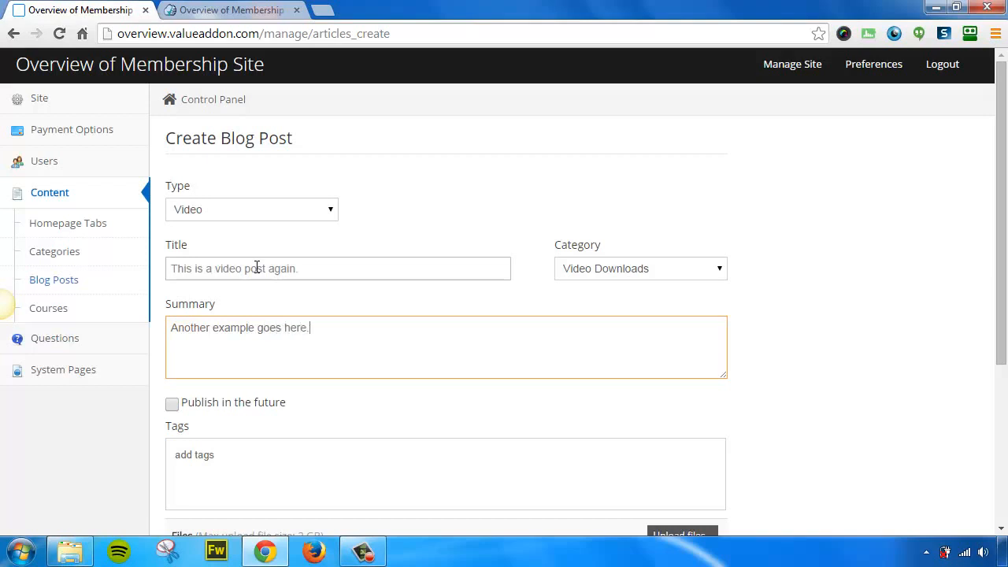
Step: Upload 2coin_through_table.mp4 to the video post and publish it
scroll(380, 288, "down", 2)
left_click(669, 377)
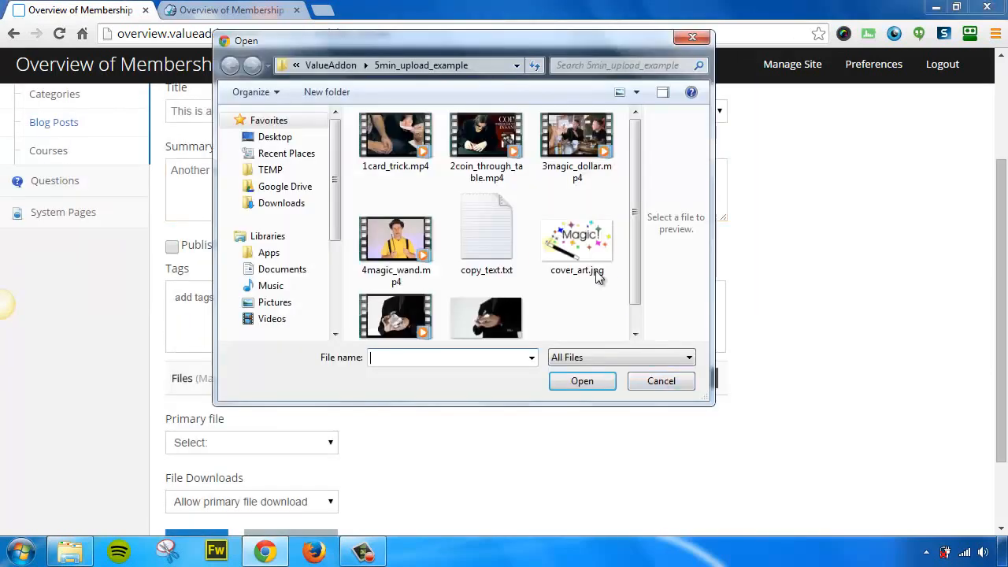
left_click(519, 175)
left_click(582, 381)
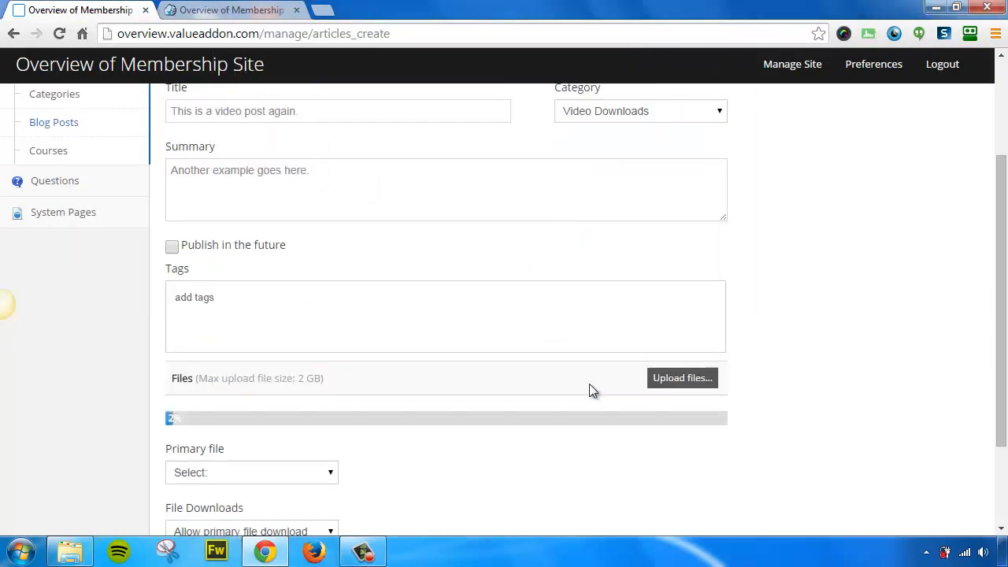
scroll(534, 437, "down", 2)
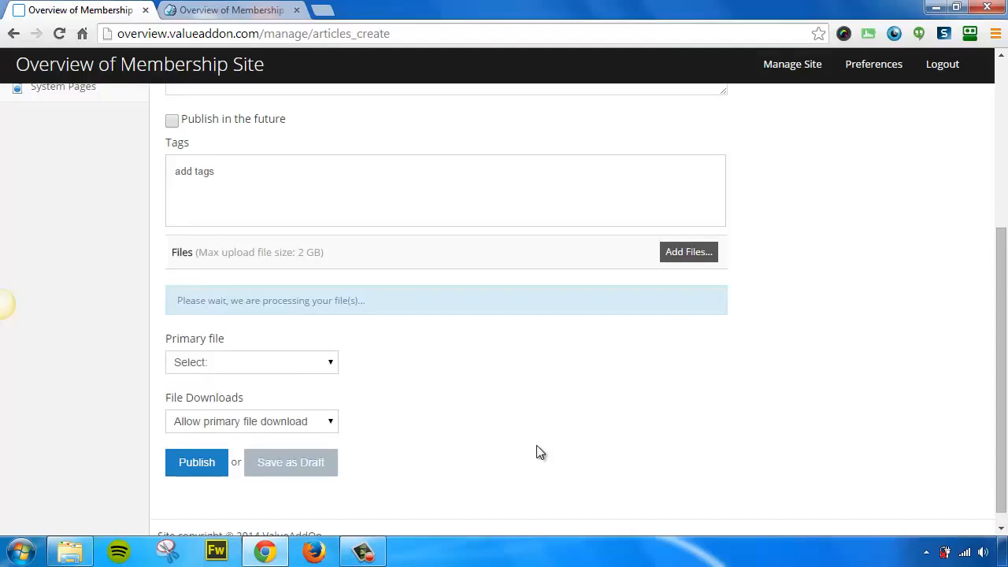
left_click(184, 497)
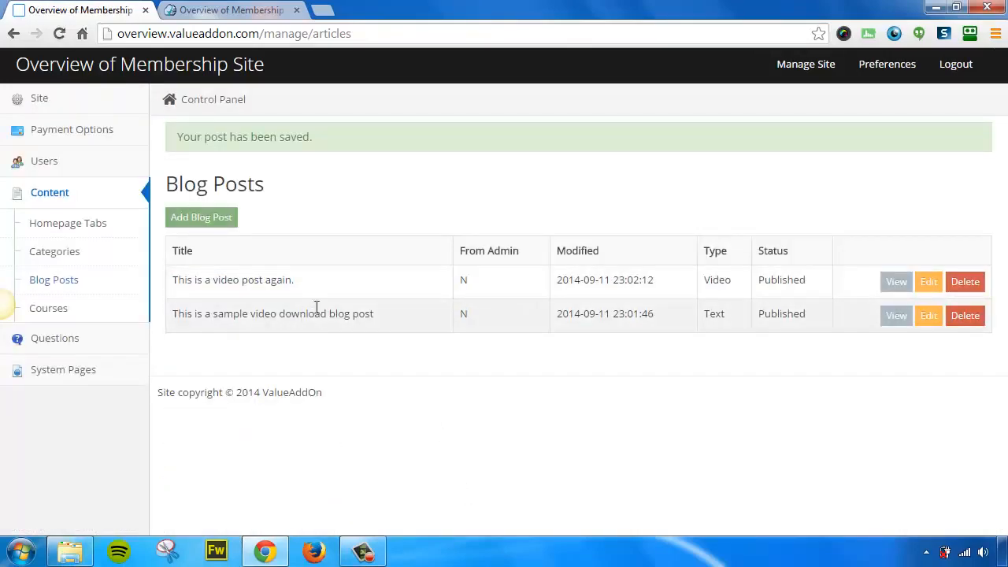
Step: Reload the member homepage and review the available blog posts in its Content section
left_click(225, 13)
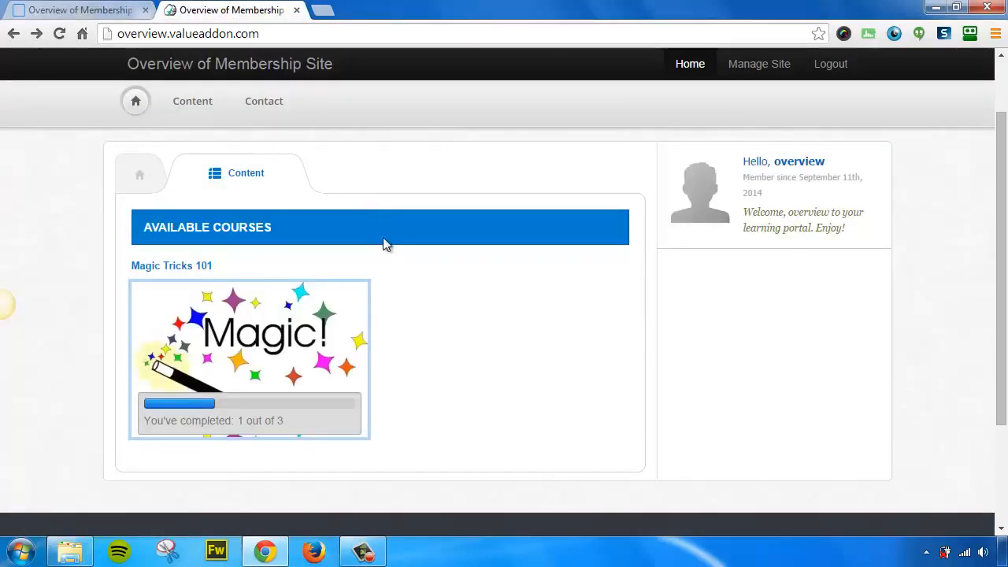
left_click(61, 35)
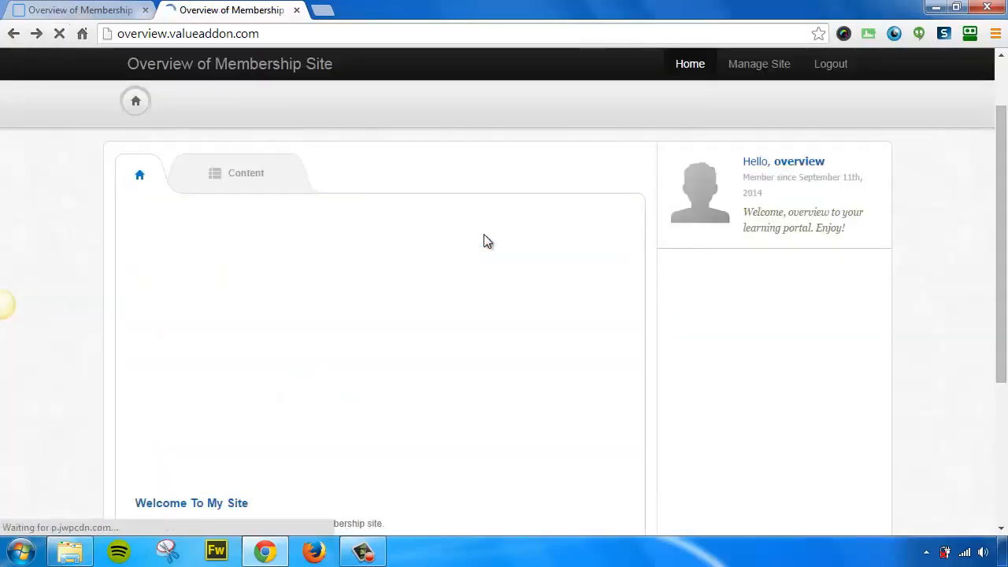
left_click(261, 178)
scroll(473, 280, "down", 3)
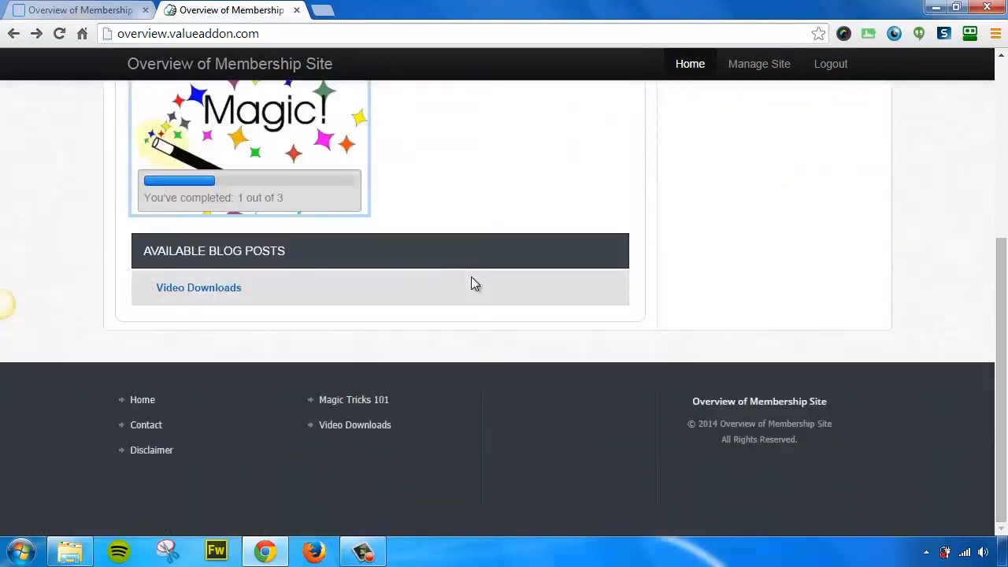
Step: Open the Video Downloads category and view the sample video download blog post
left_click(196, 290)
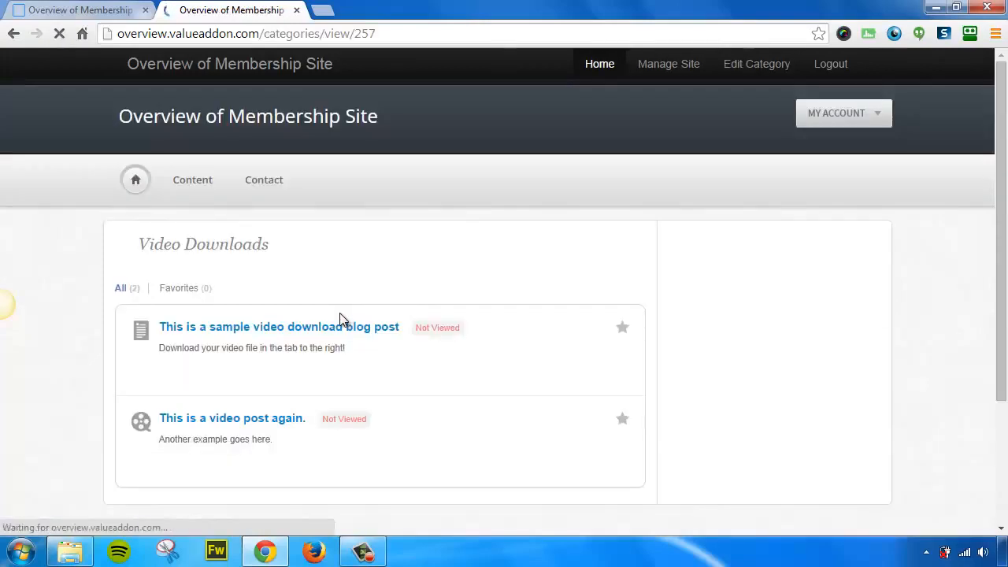
scroll(315, 291, "down", 1)
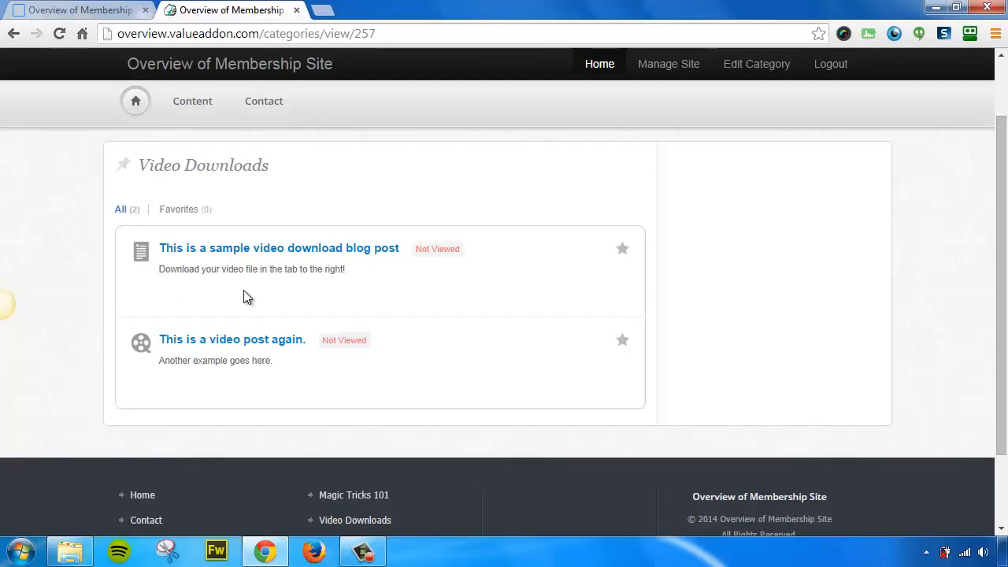
left_click(263, 255)
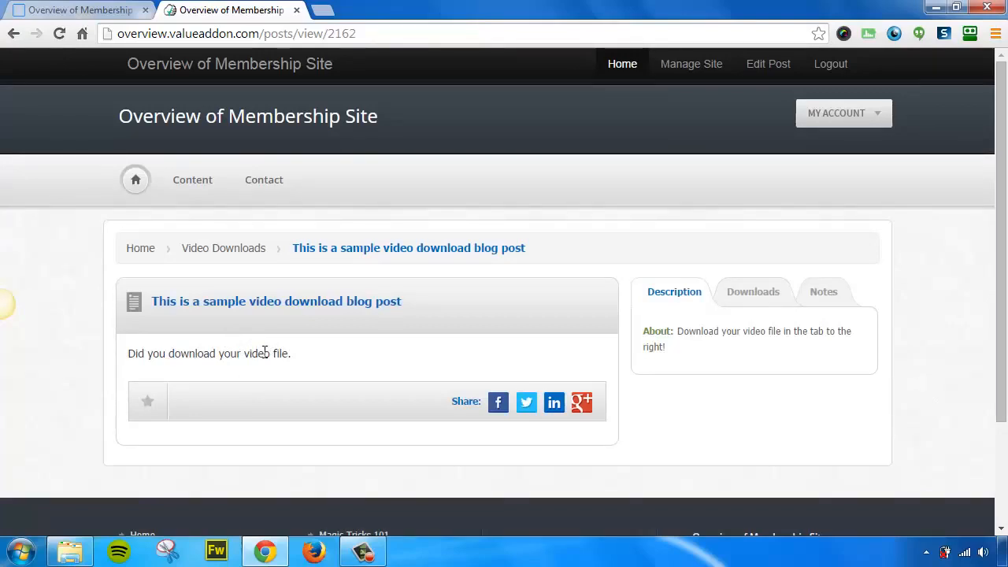
Step: Use the site's Content navigation to visit the Magic Tricks 101 course and return to the Video Downloads category
left_click(193, 189)
mouse_move(197, 189)
left_click(208, 222)
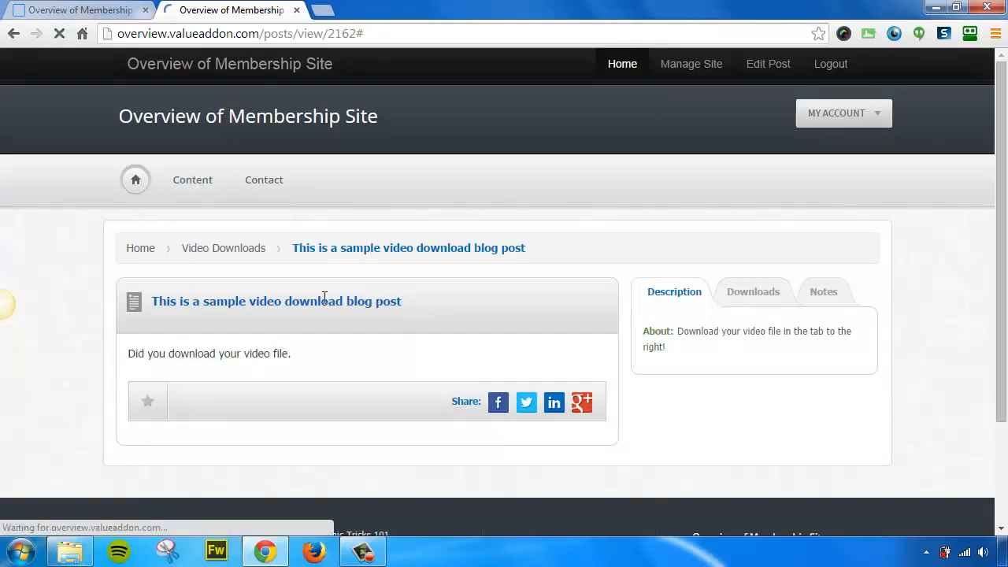
mouse_move(207, 193)
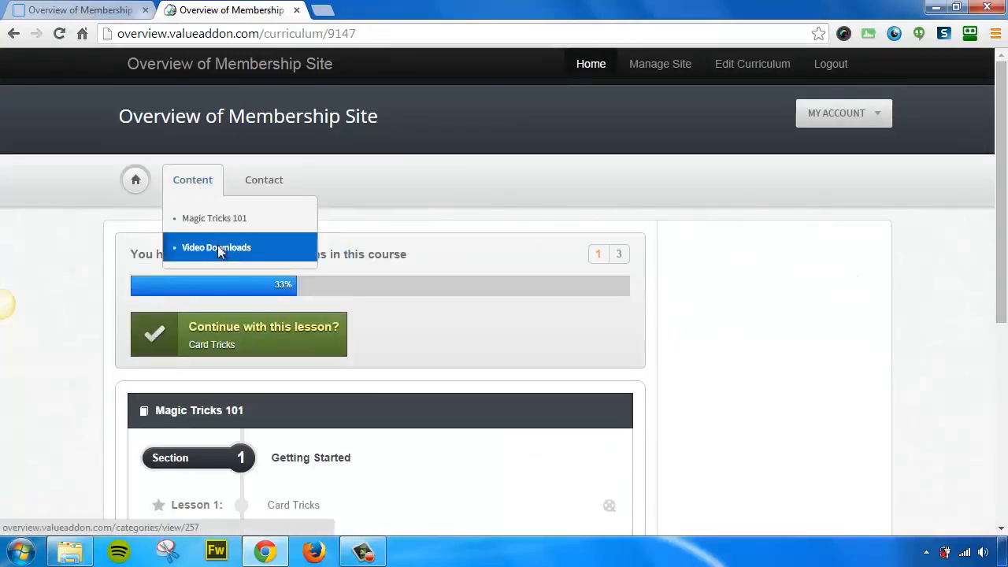
left_click(217, 248)
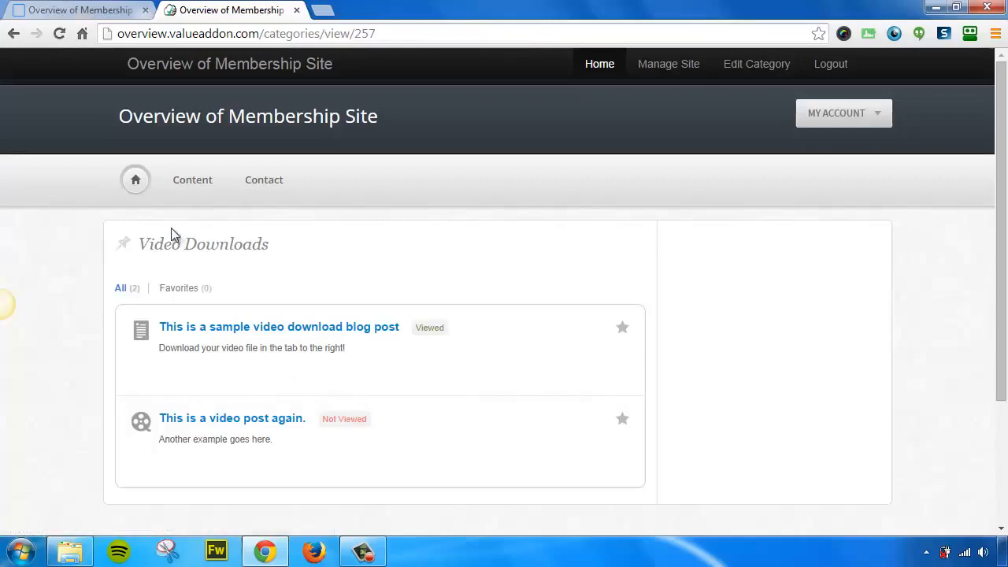
Step: Return to the member homepage and examine the courses and blog posts listed in its Content section
left_click(137, 182)
left_click(241, 257)
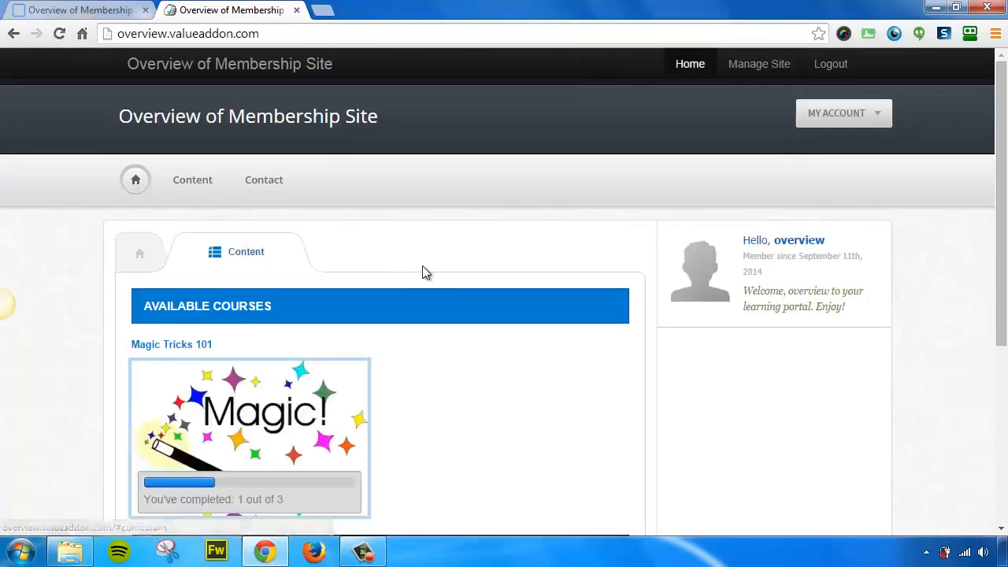
scroll(457, 279, "down", 2)
scroll(549, 452, "up", 1)
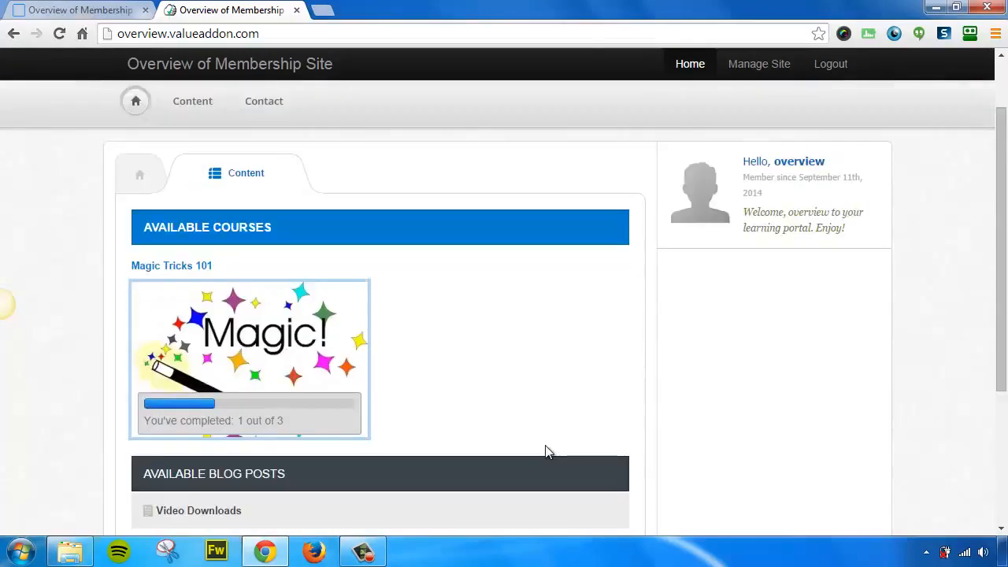